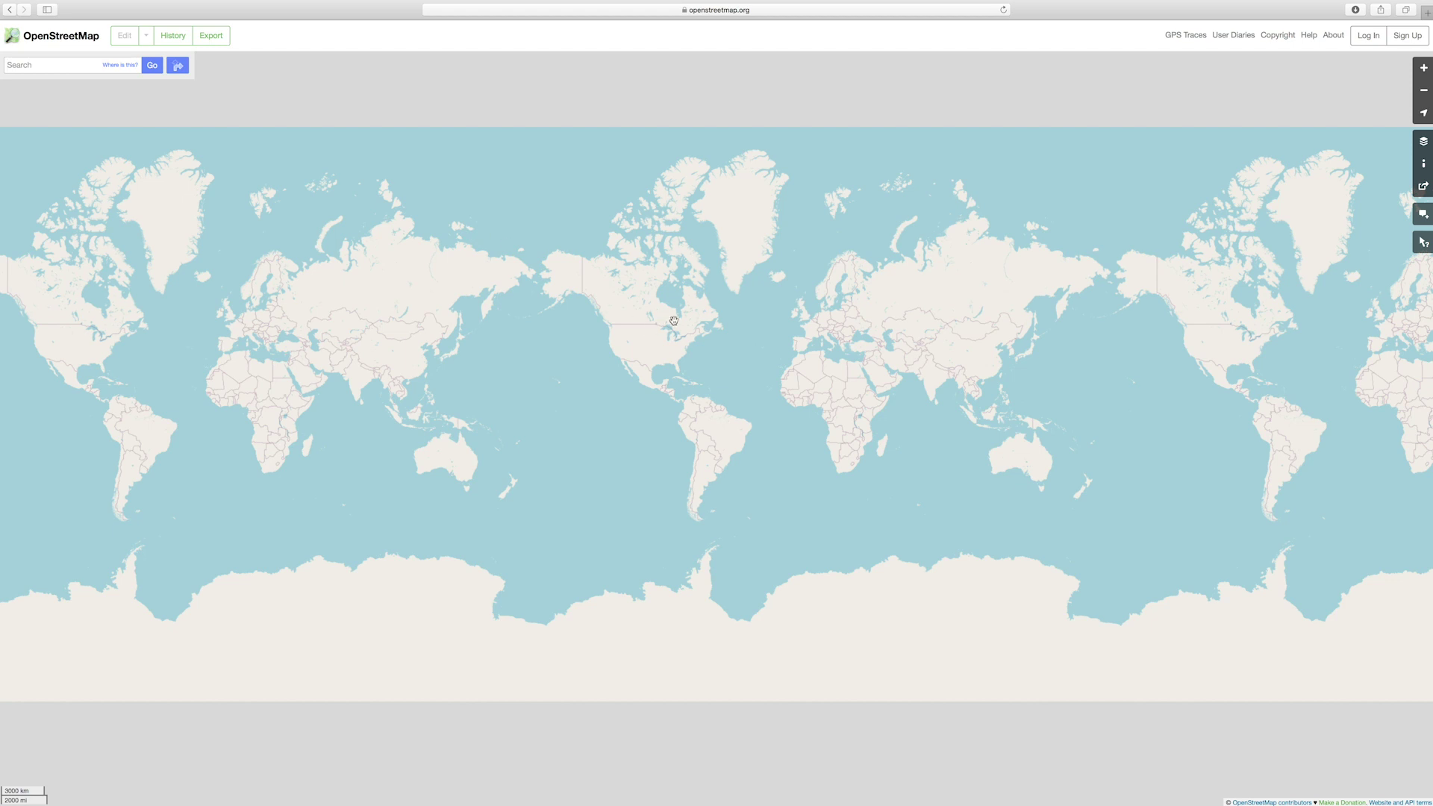
# Step: Zoom and pan OpenStreetMap from the world view to Toronto's eastern lakeshore at street level
pyautogui.scroll(3, 673, 321)
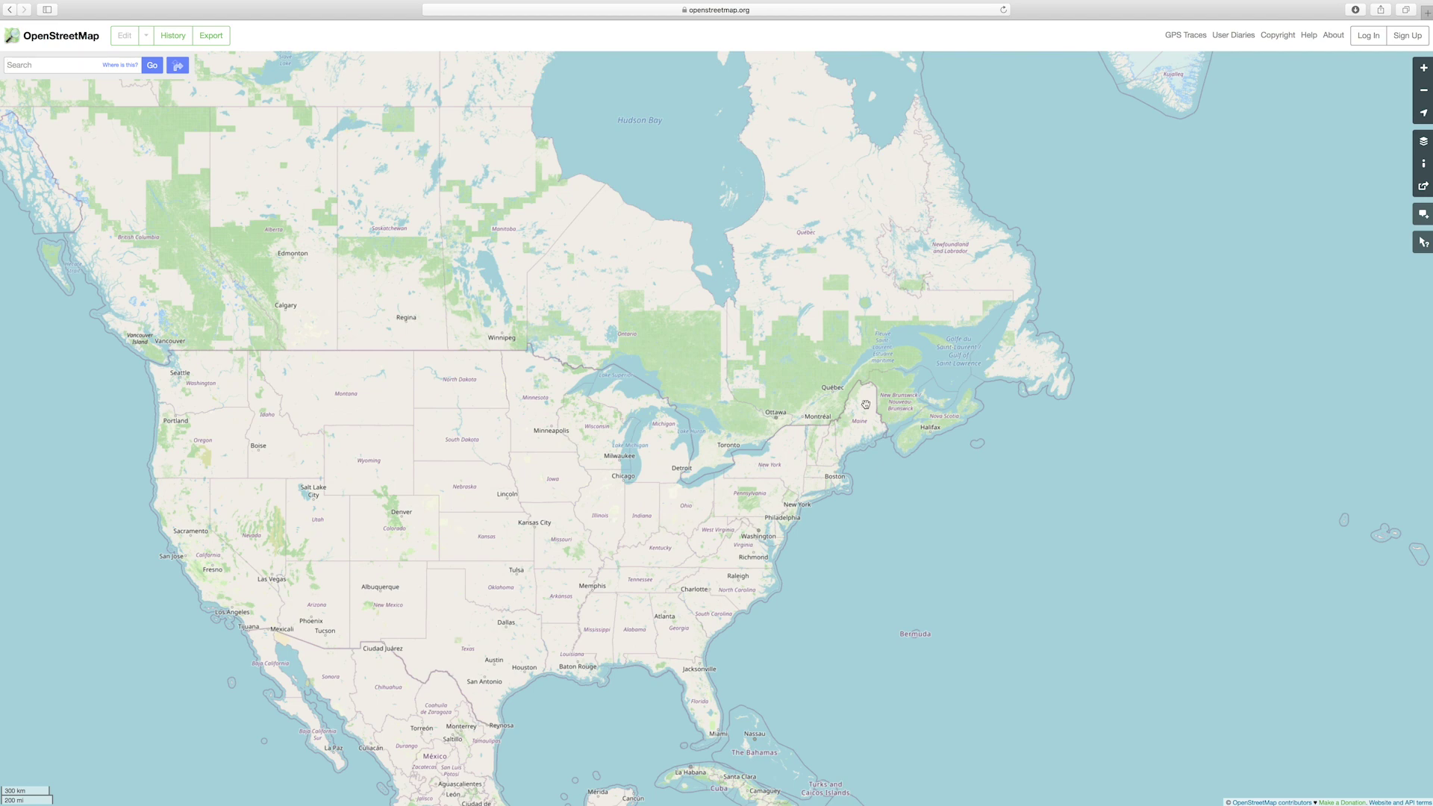
pyautogui.scroll(3, 774, 428)
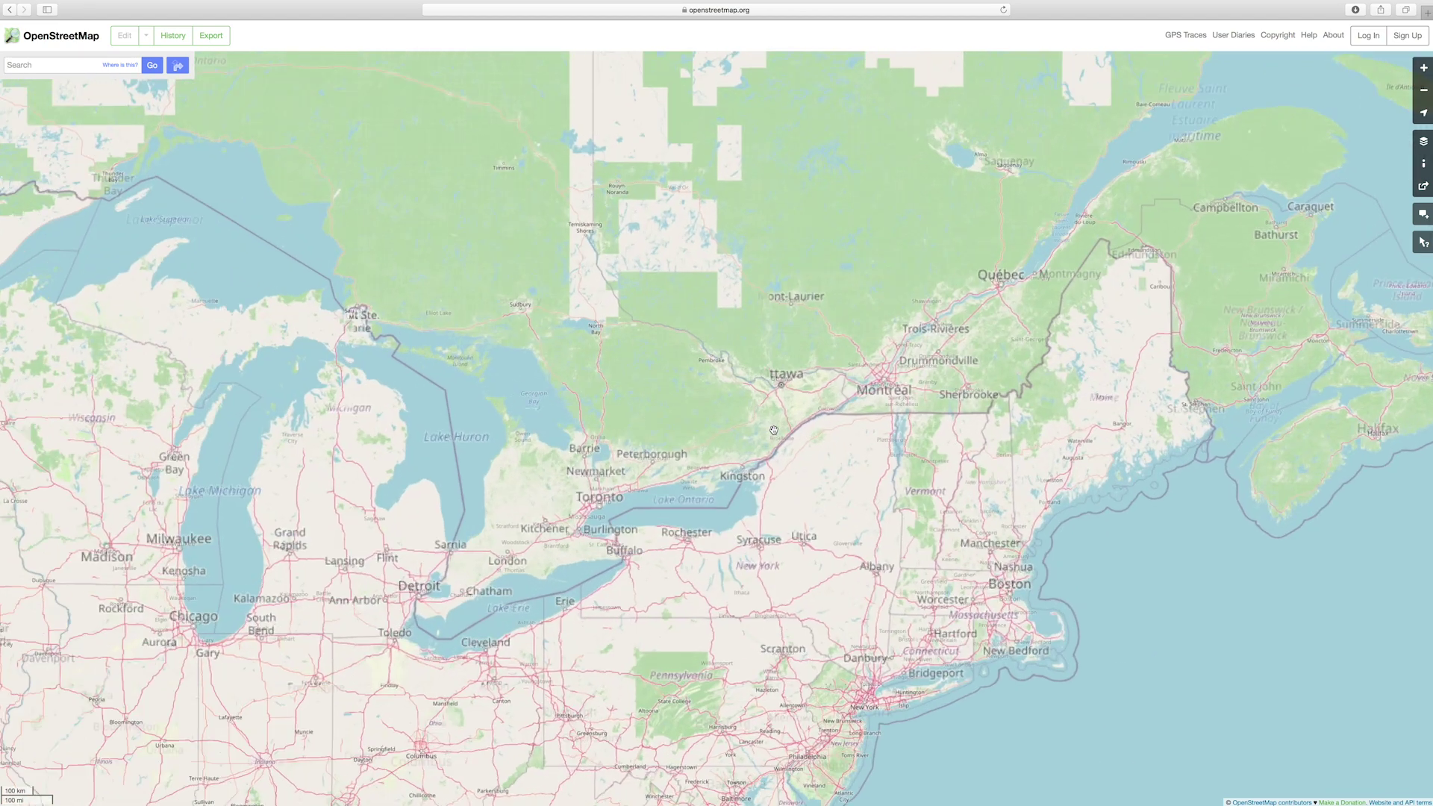
pyautogui.scroll(3, 592, 522)
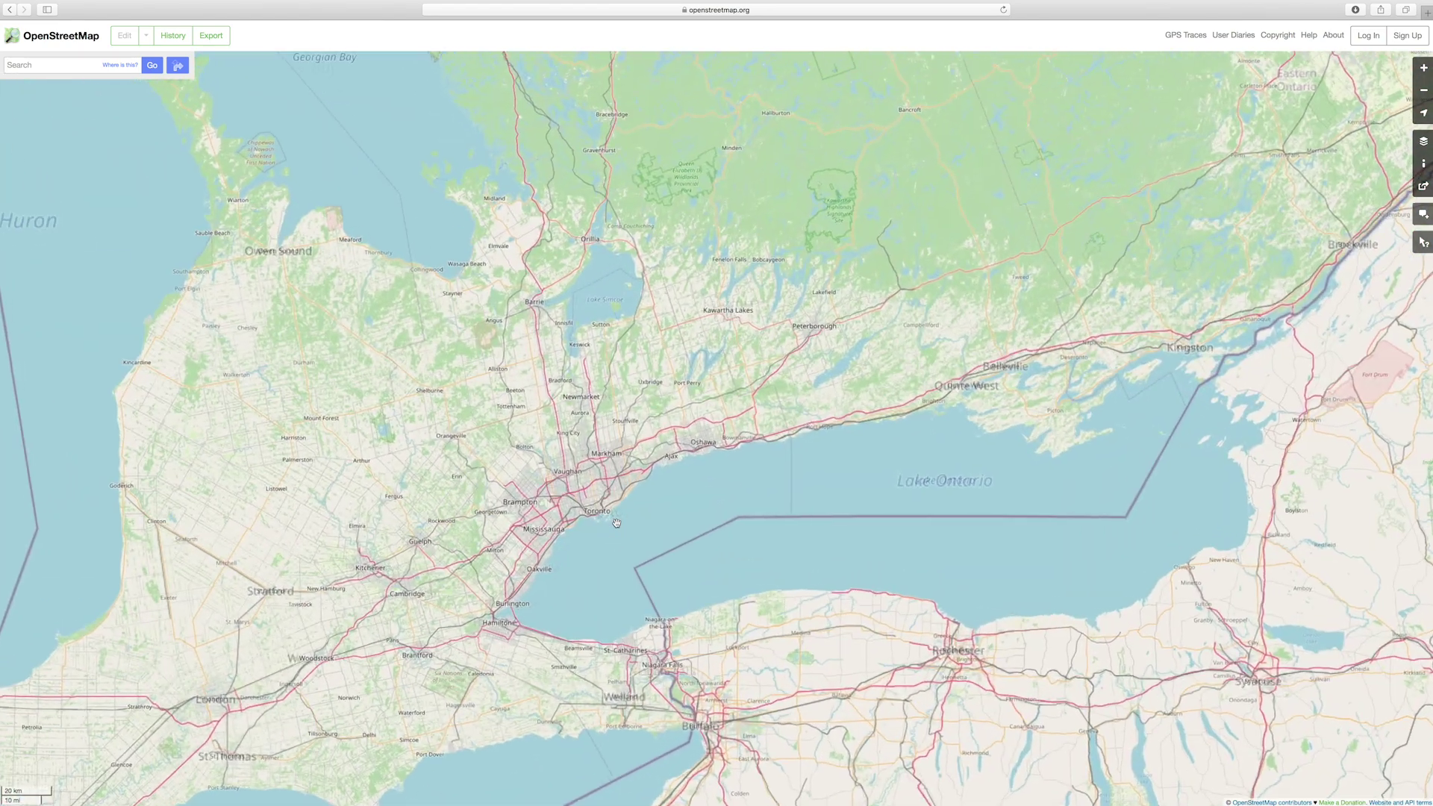
pyautogui.scroll(3, 556, 498)
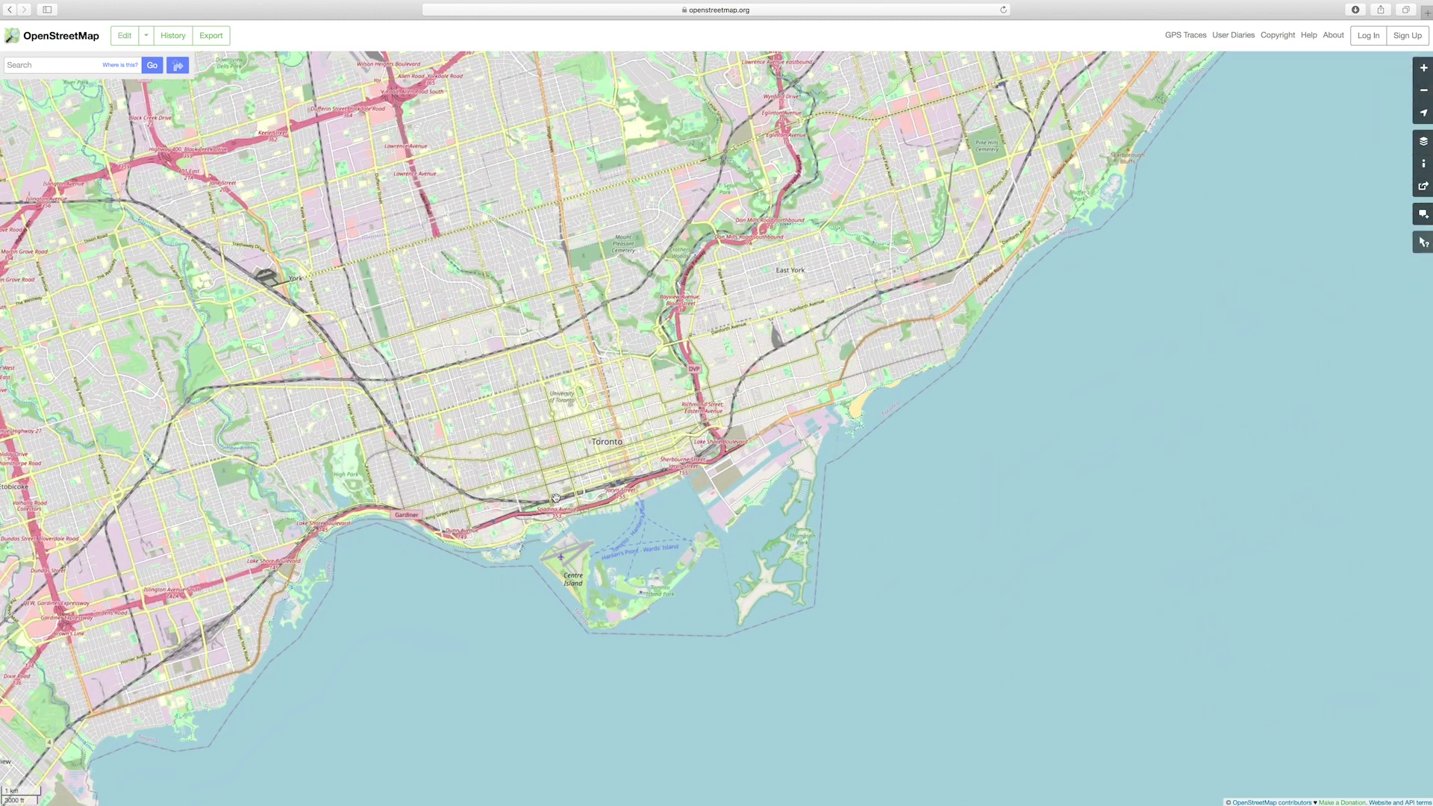
pyautogui.moveTo(586, 385); pyautogui.dragTo(592, 441)
pyautogui.scroll(-1, 591, 441)
pyautogui.scroll(1, 587, 376)
pyautogui.moveTo(587, 376); pyautogui.dragTo(605, 388)
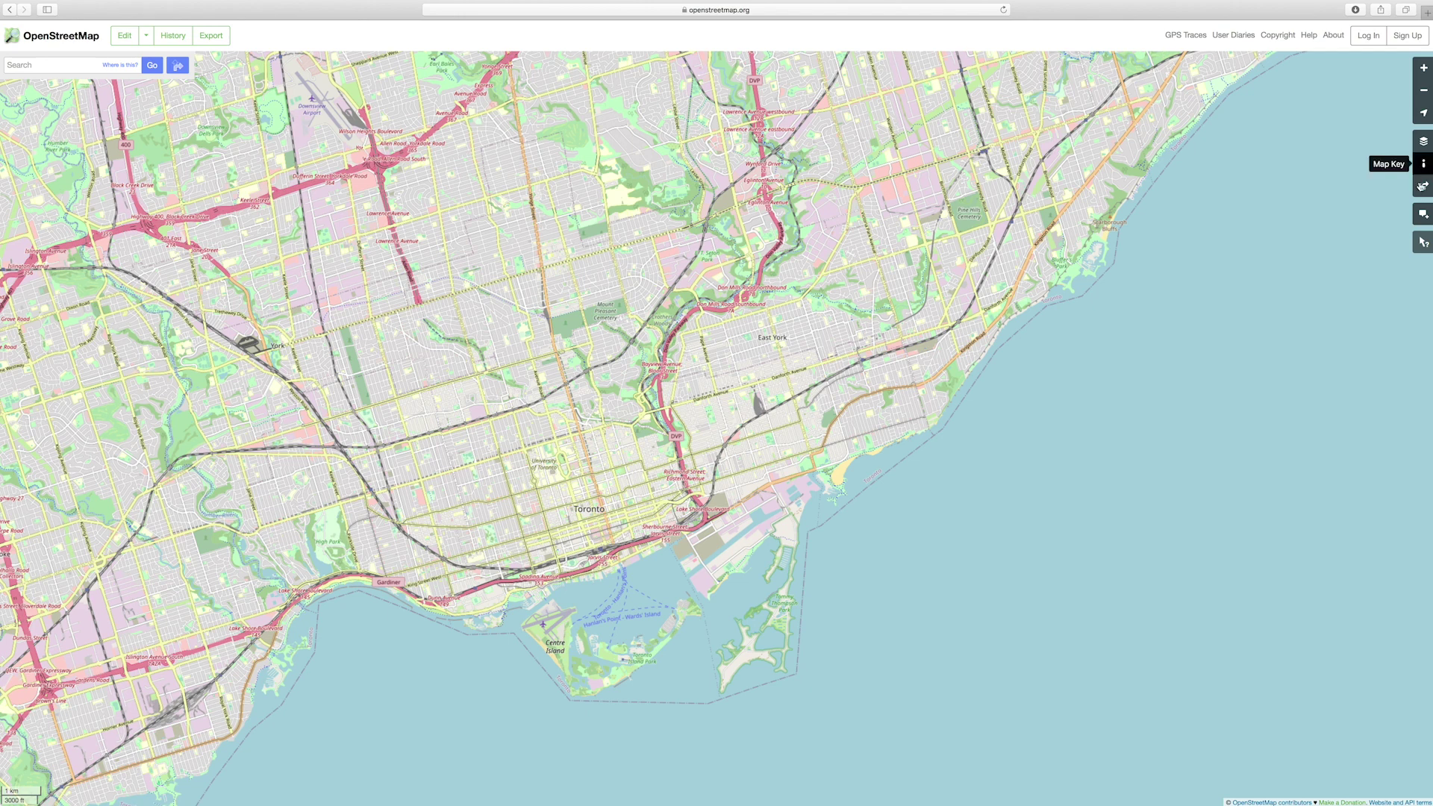
pyautogui.scroll(1, 1422, 189)
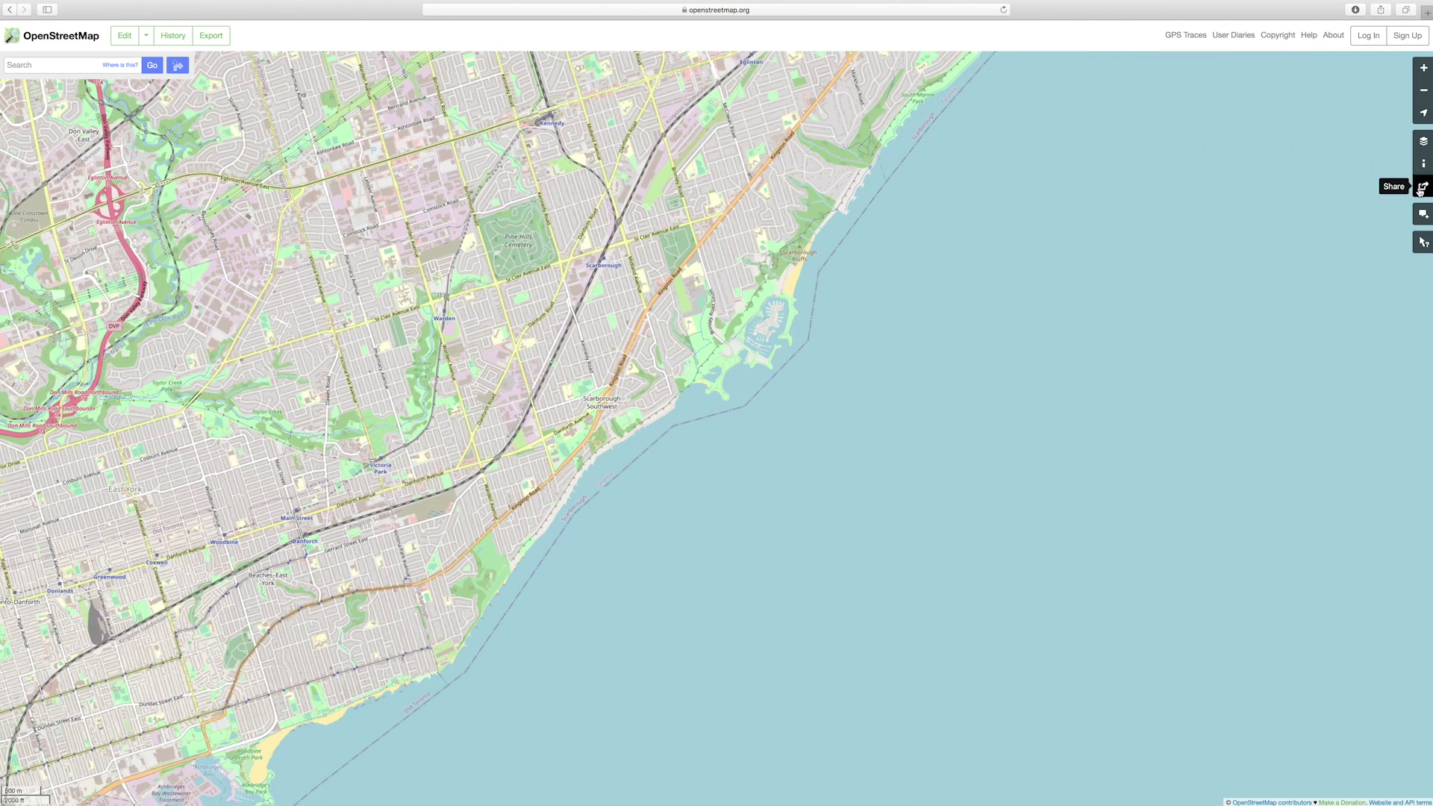
pyautogui.click(1421, 186)
# Step: Pan the map to frame downtown Toronto, the islands and north Toronto
pyautogui.moveTo(748, 320); pyautogui.dragTo(956, 121)
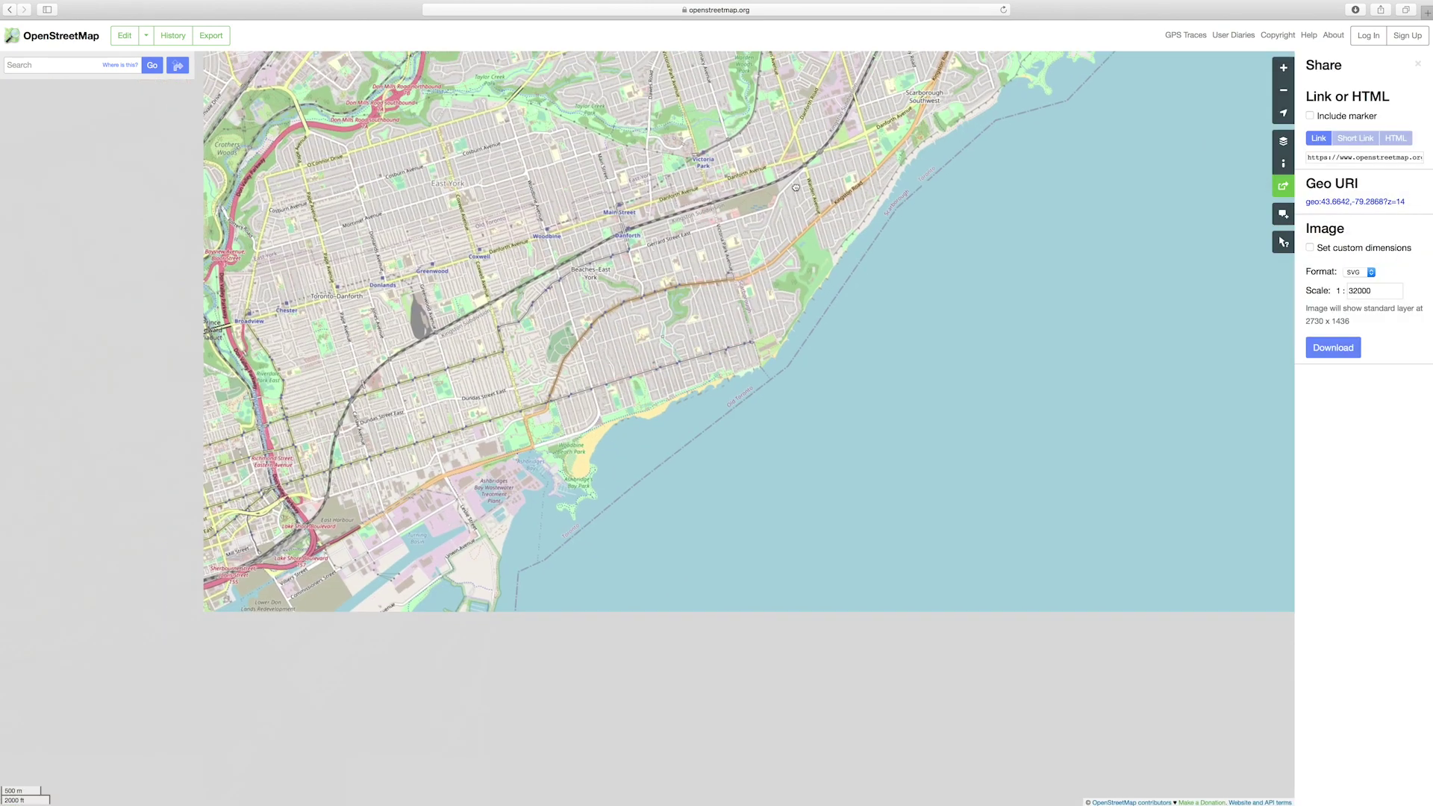
pyautogui.moveTo(373, 418); pyautogui.dragTo(578, 277)
pyautogui.scroll(-1, 538, 279)
pyautogui.moveTo(490, 282); pyautogui.dragTo(566, 488)
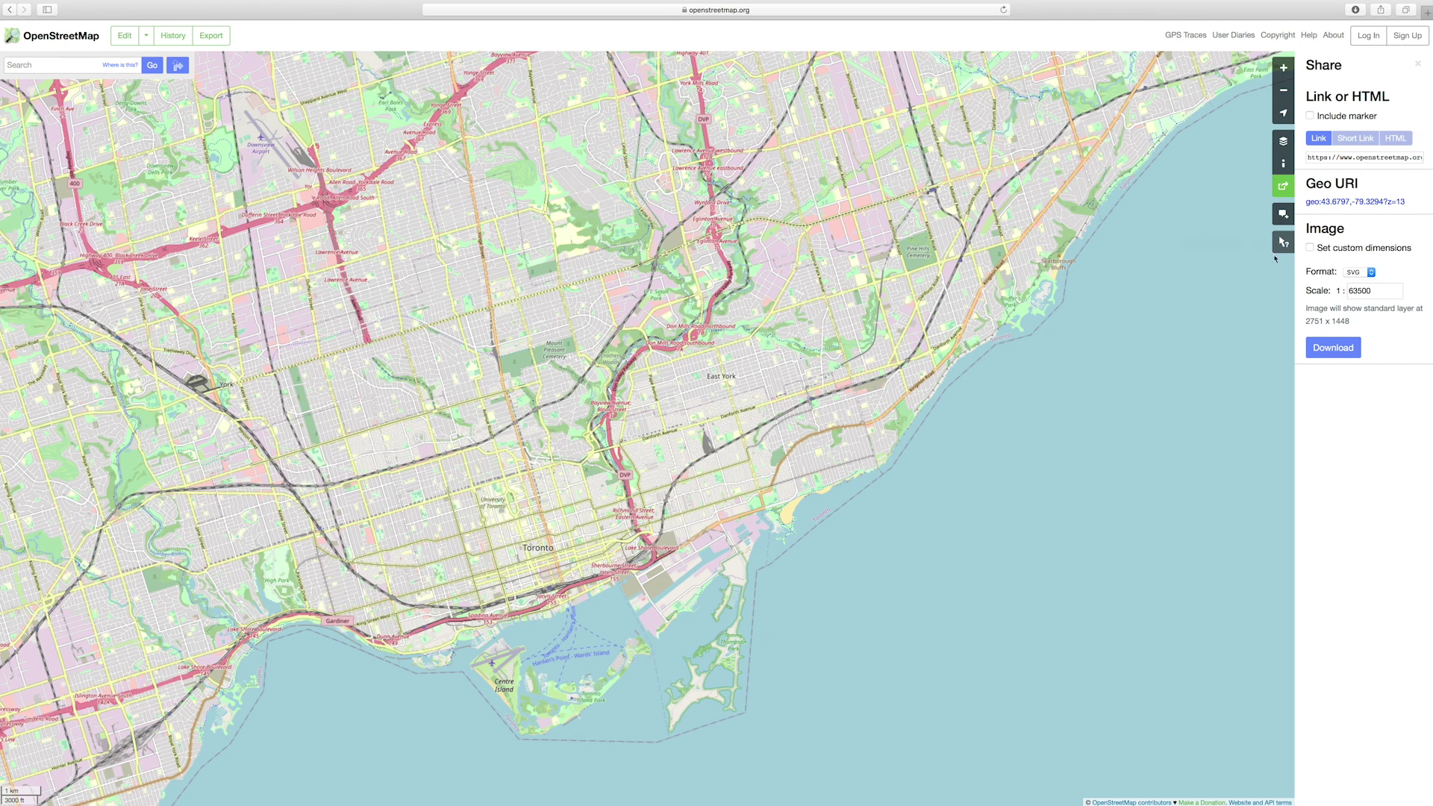
# Step: Enable custom dimensions, enlarge the export box, and download the area as SVG
pyautogui.click(1309, 248)
pyautogui.moveTo(1081, 663); pyautogui.dragTo(1108, 766)
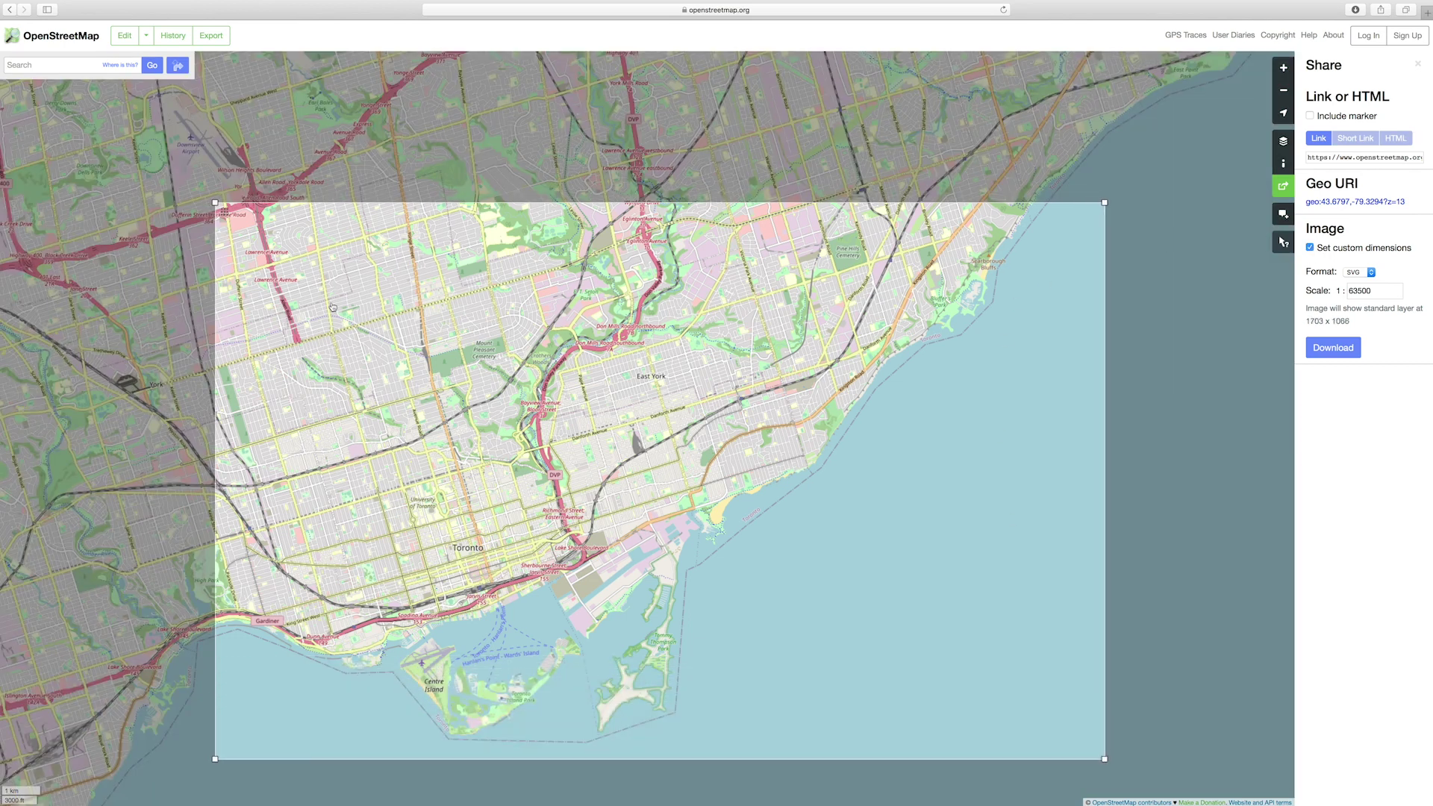
pyautogui.moveTo(216, 202); pyautogui.dragTo(24, 89)
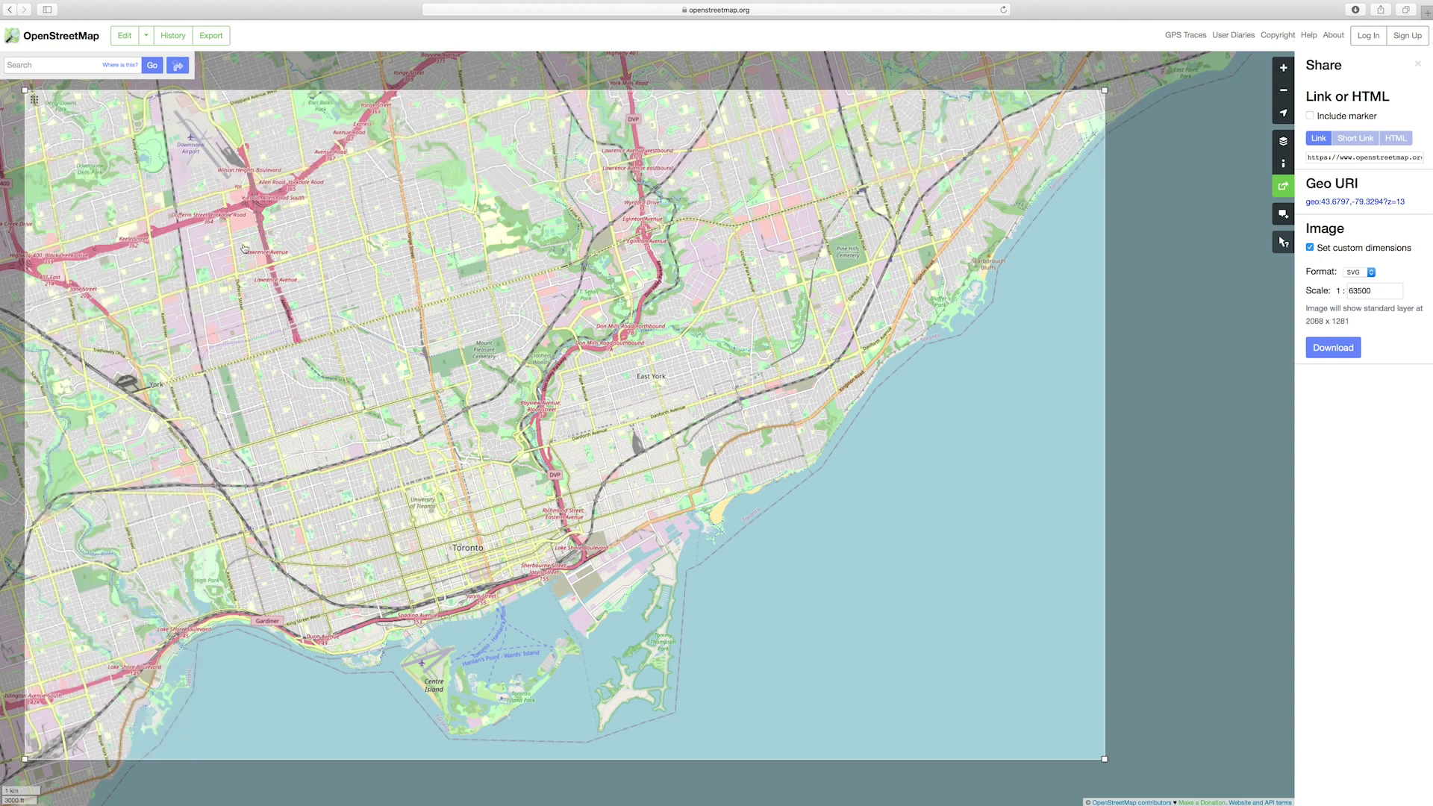
pyautogui.click(1332, 347)
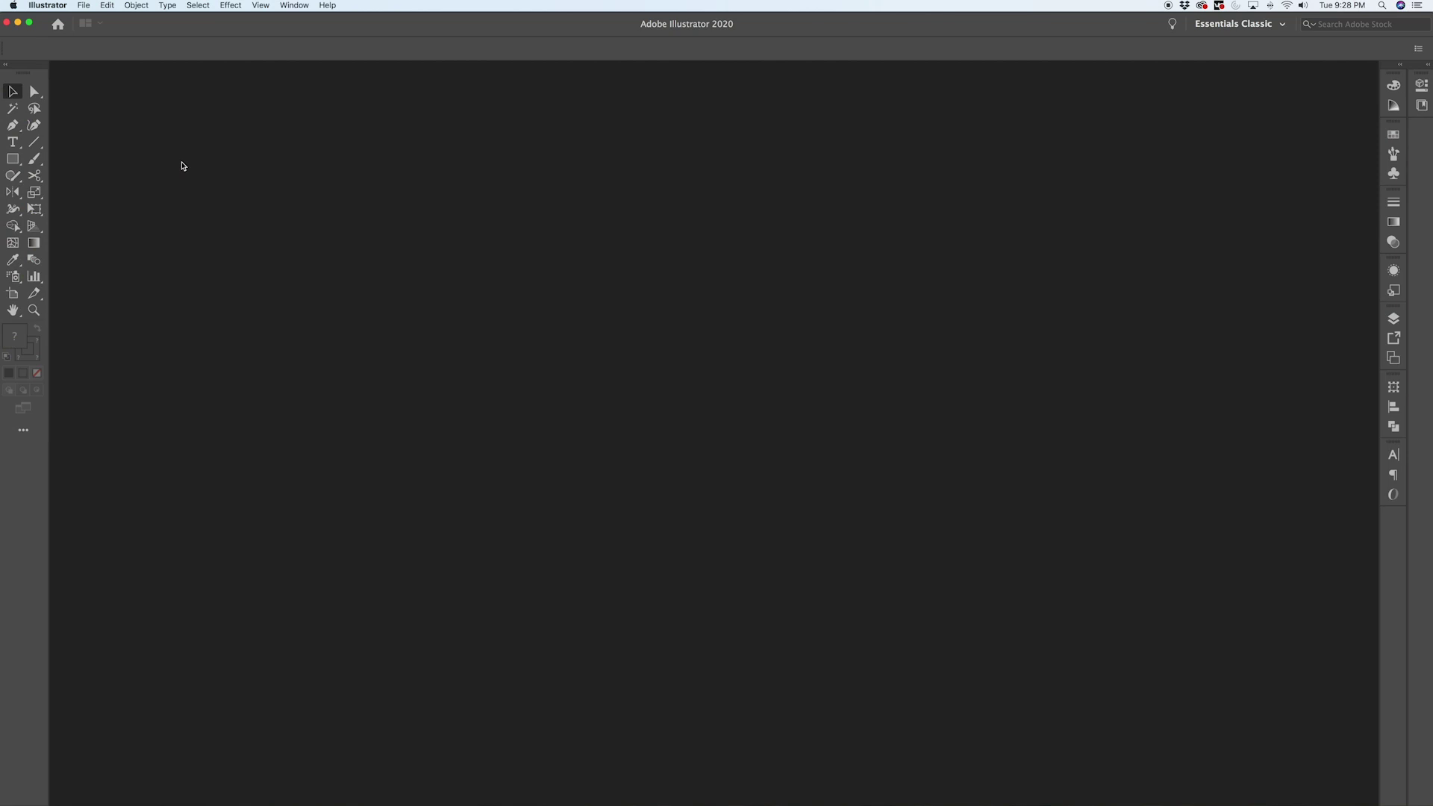
# Step: Open map-3.svg from the ORIGINAL MAPS folder and dismiss the import warning
pyautogui.click(84, 5)
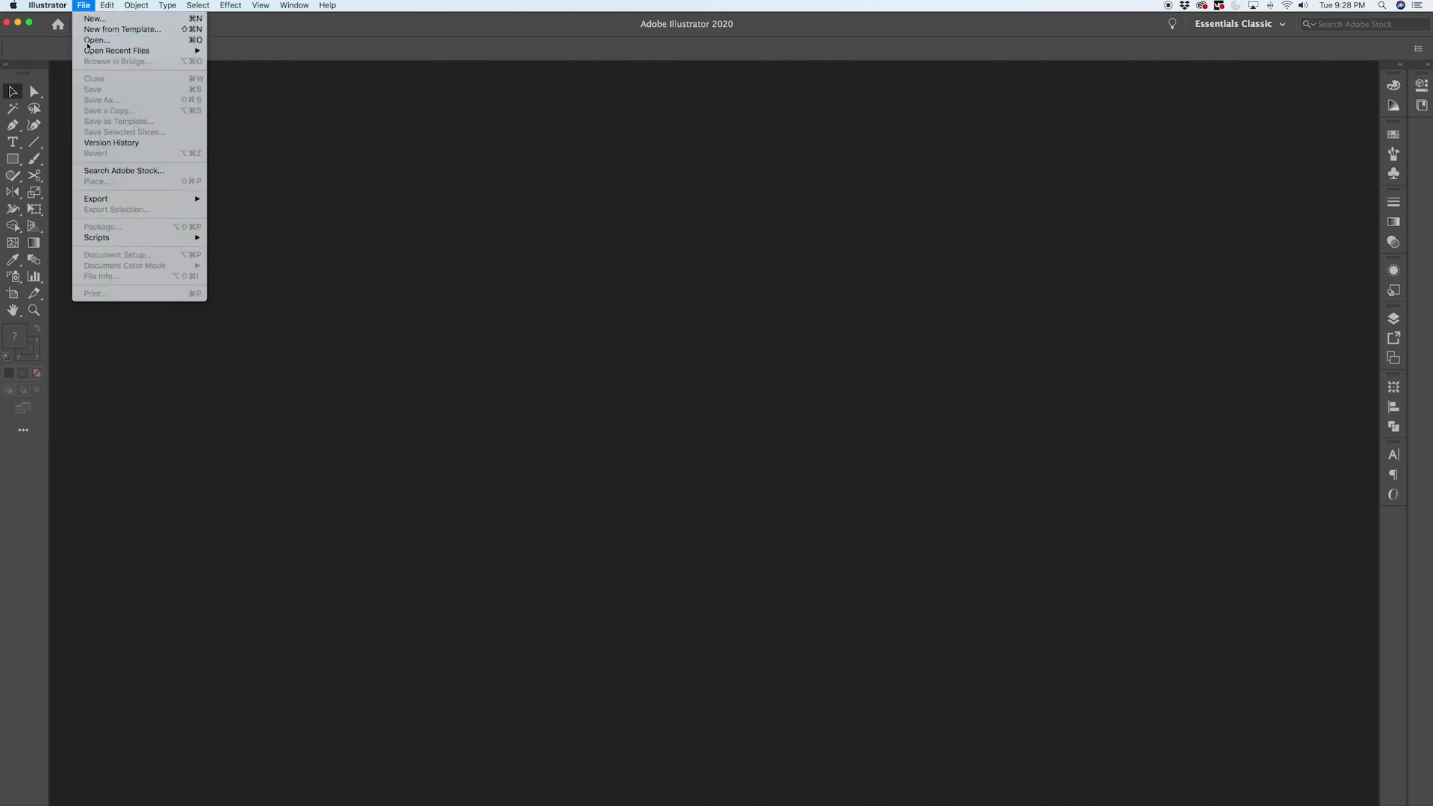
pyautogui.click(88, 41)
pyautogui.click(479, 77)
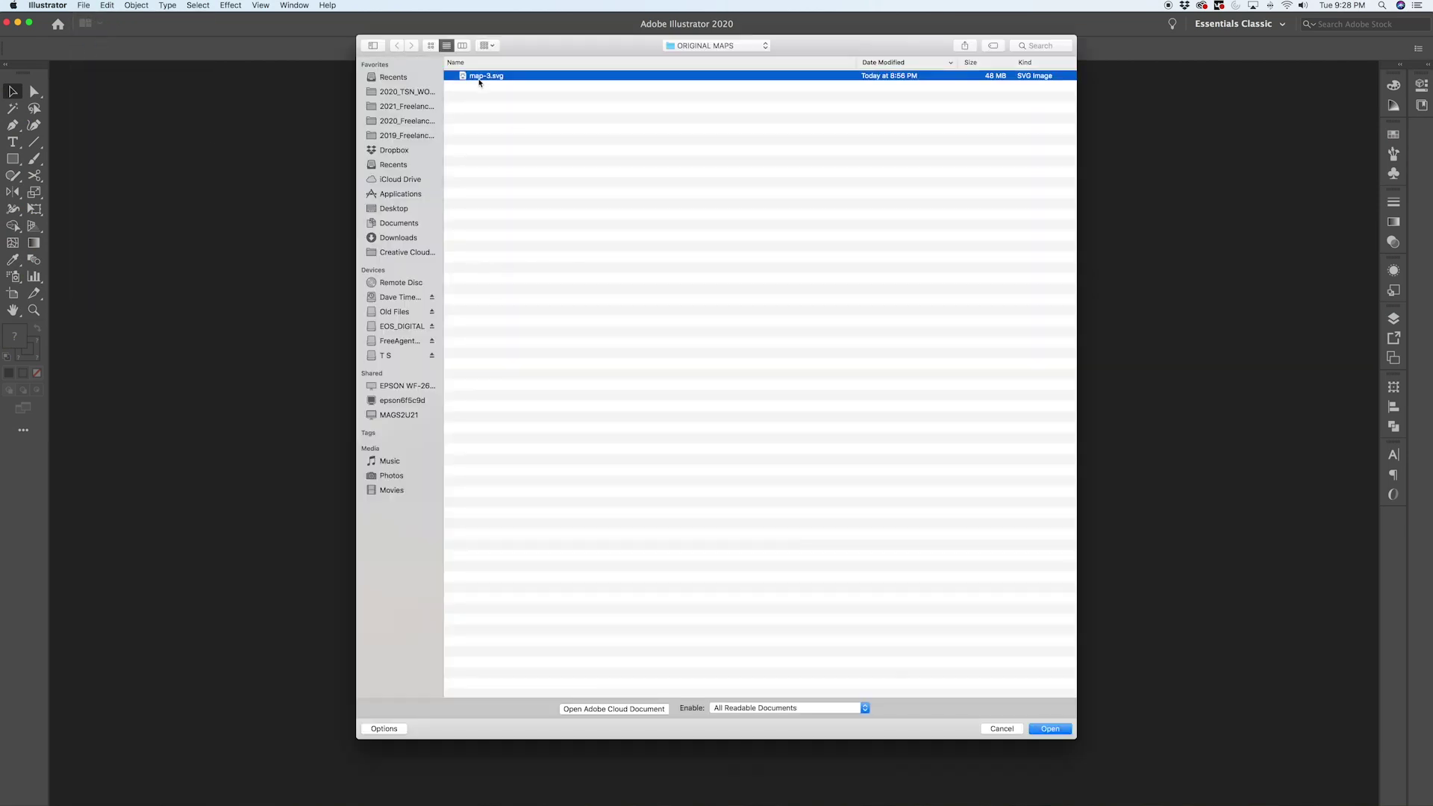
pyautogui.click(1051, 729)
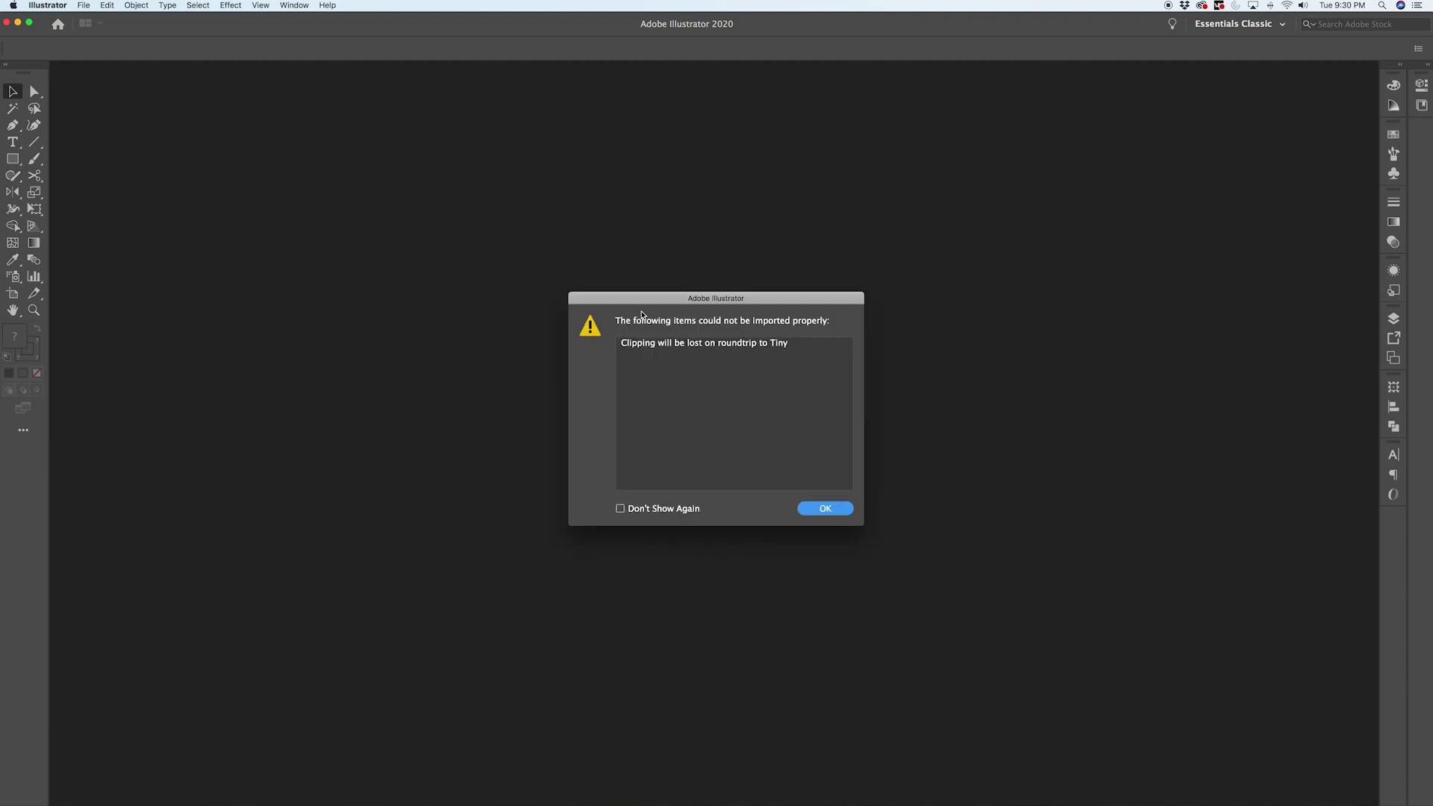
pyautogui.moveTo(661, 303); pyautogui.dragTo(590, 229)
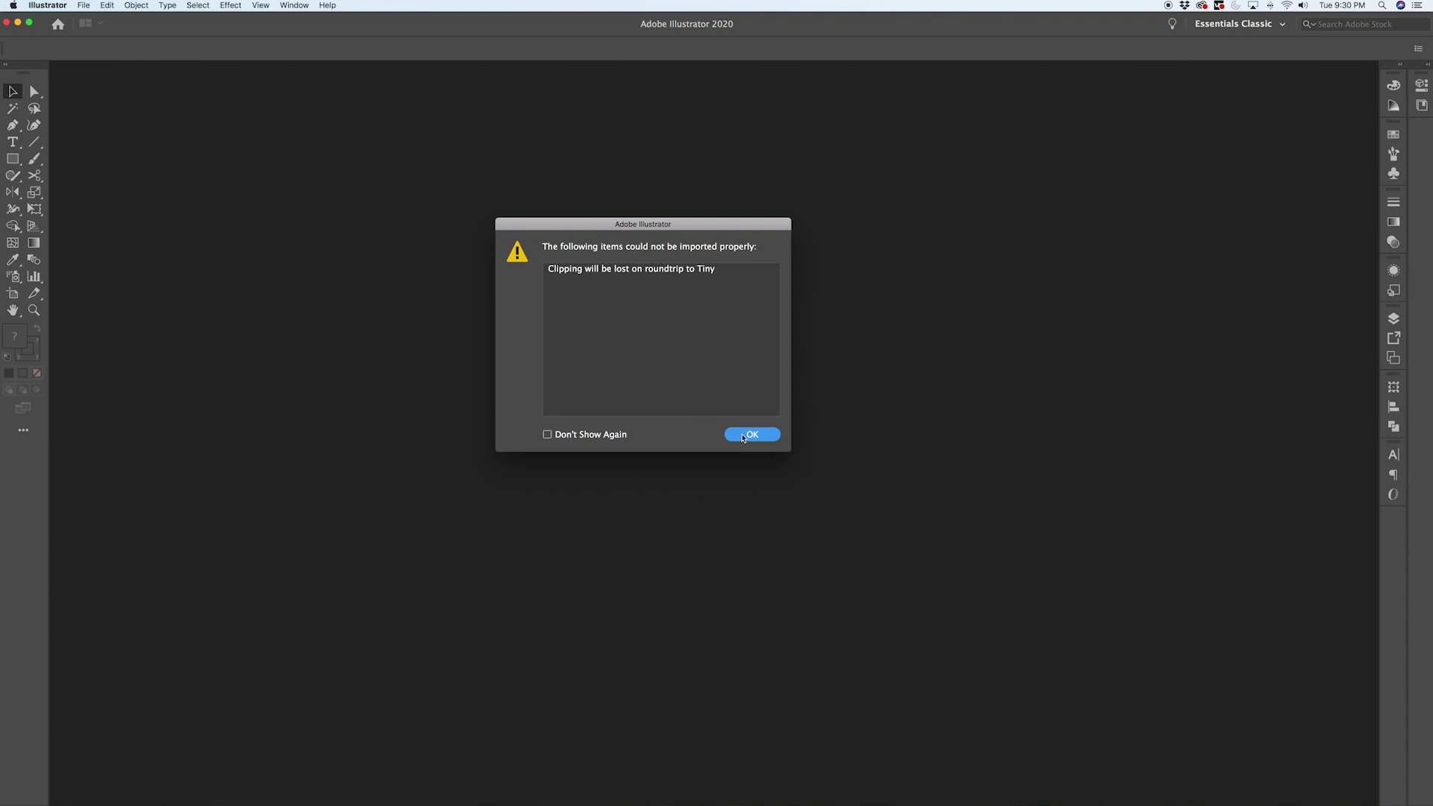
pyautogui.click(751, 435)
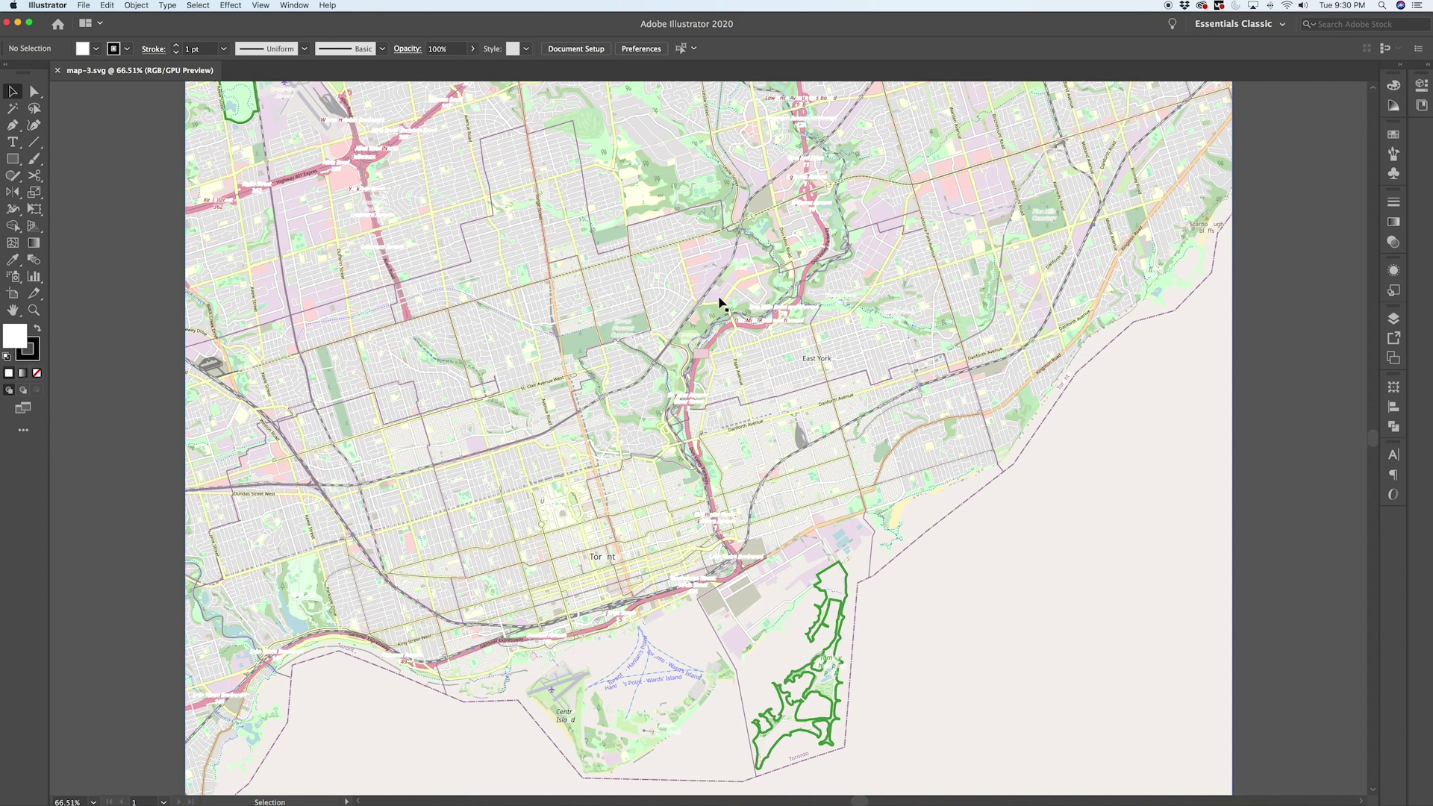
# Step: Zoom out, select all map artwork, and inspect it in Outline mode with bounding box toggled
pyautogui.press('super+minus')
pyautogui.press('super+minus')
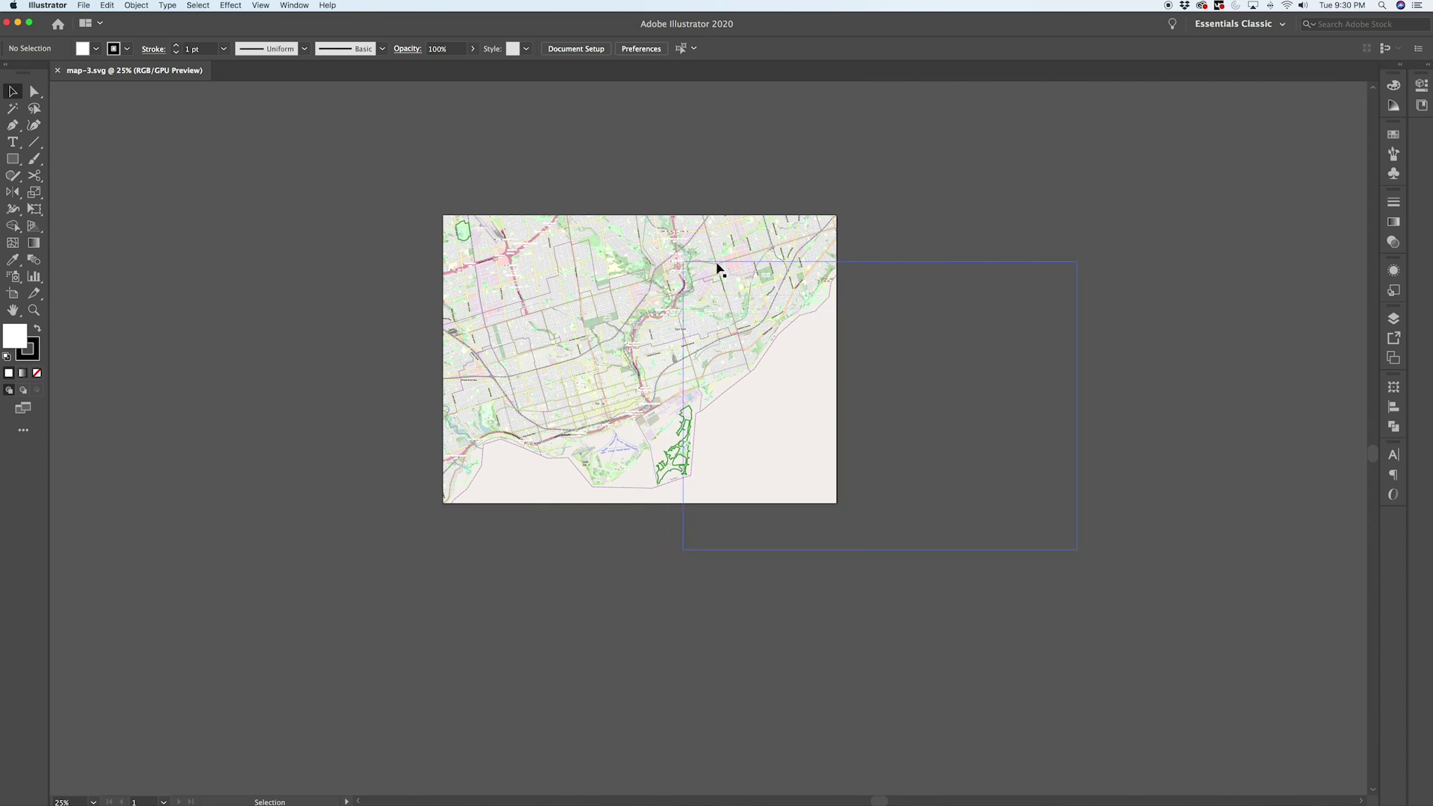
pyautogui.press('super+a')
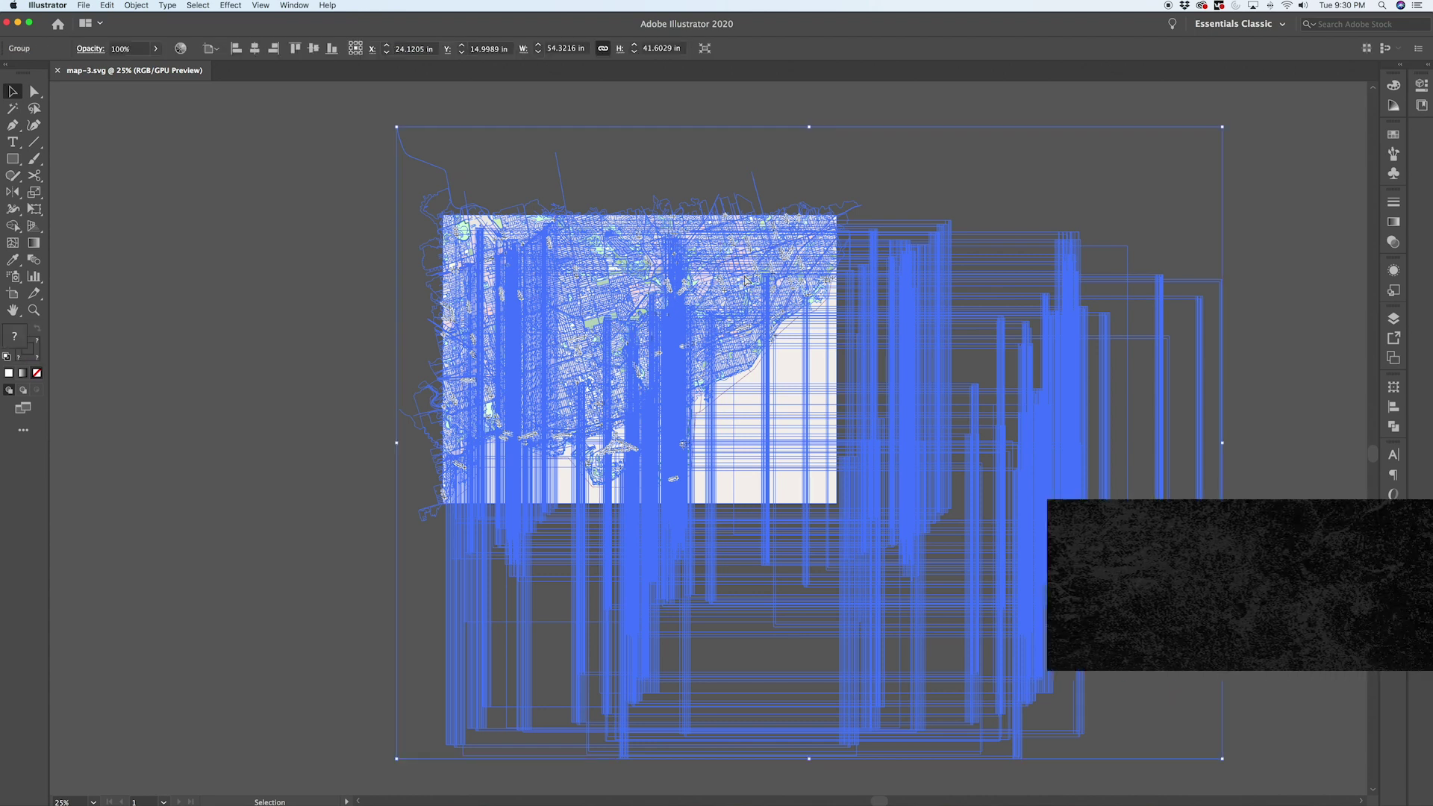
pyautogui.press('super+y')
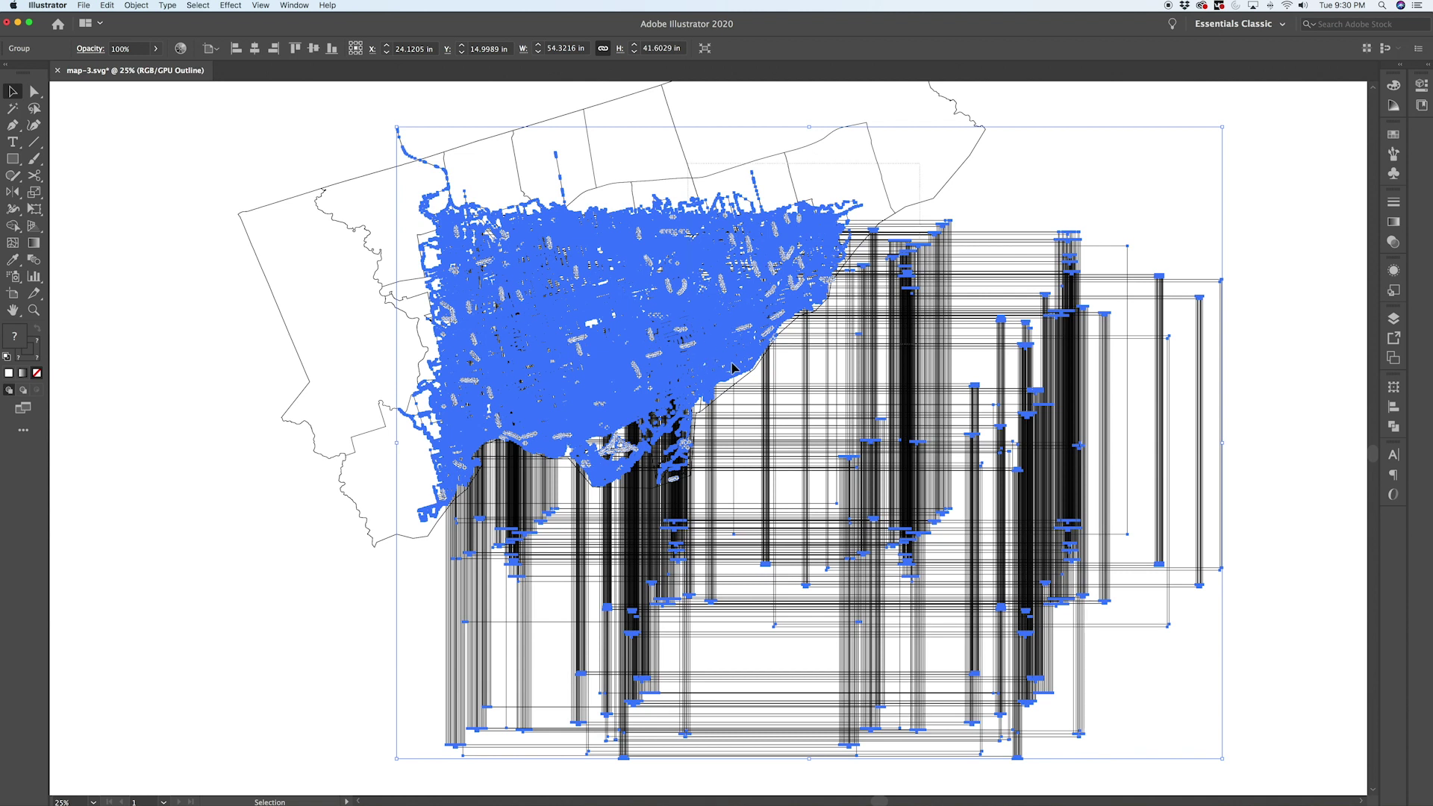
pyautogui.press('shift+super+b')
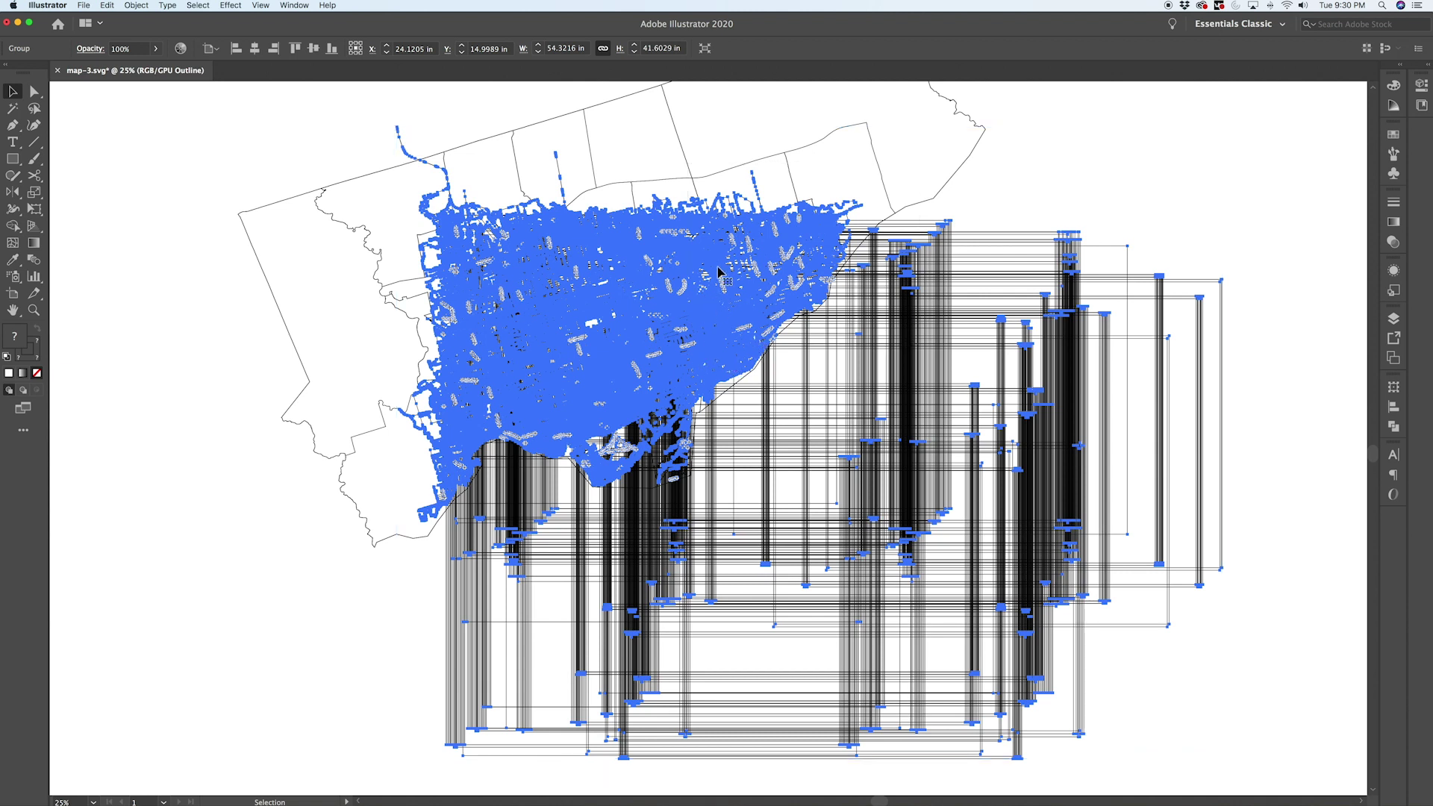
pyautogui.press('super+y')
pyautogui.press('shift+super+b')
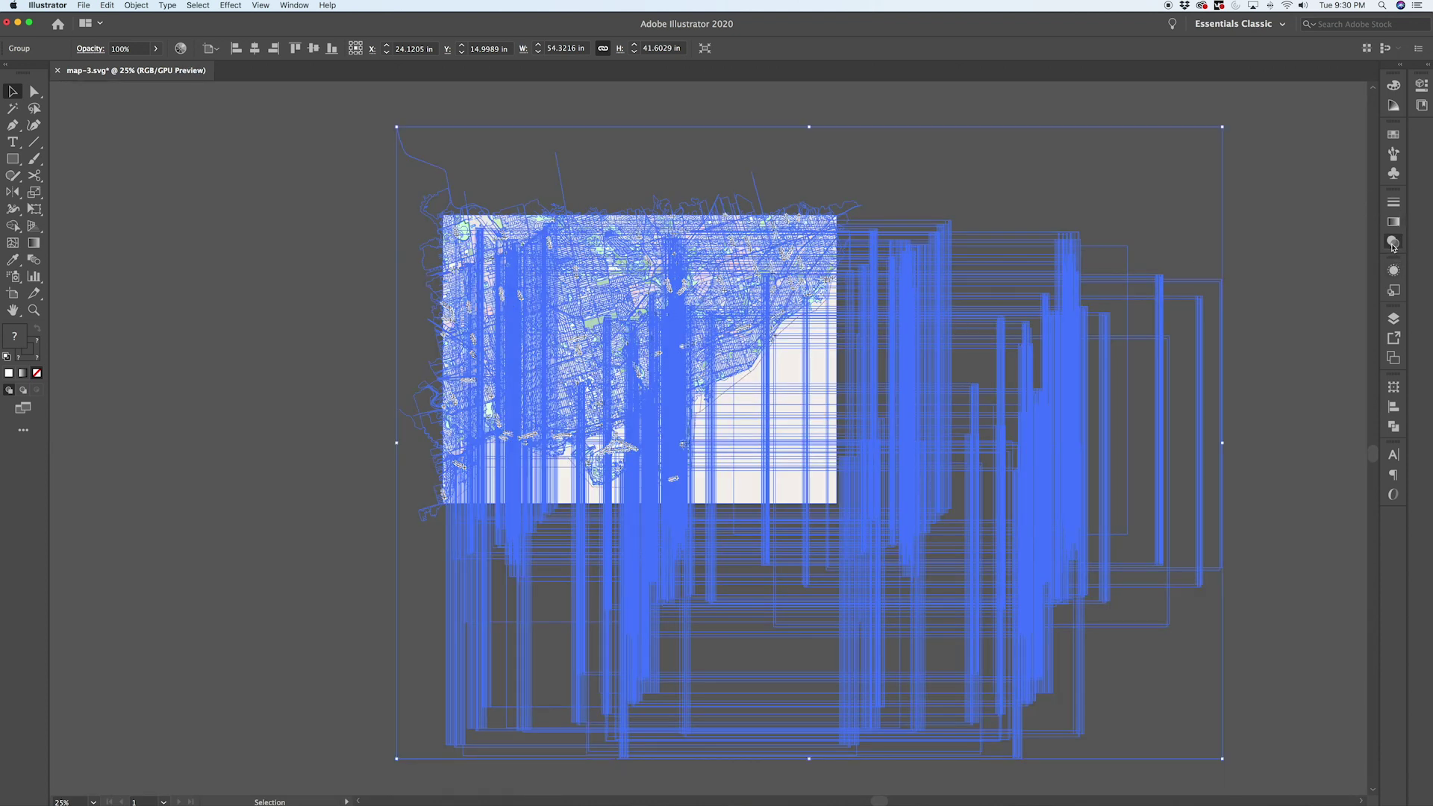
# Step: Release the map's opacity mask in the Transparency panel and delete the stray stretched shapes
pyautogui.click(1391, 244)
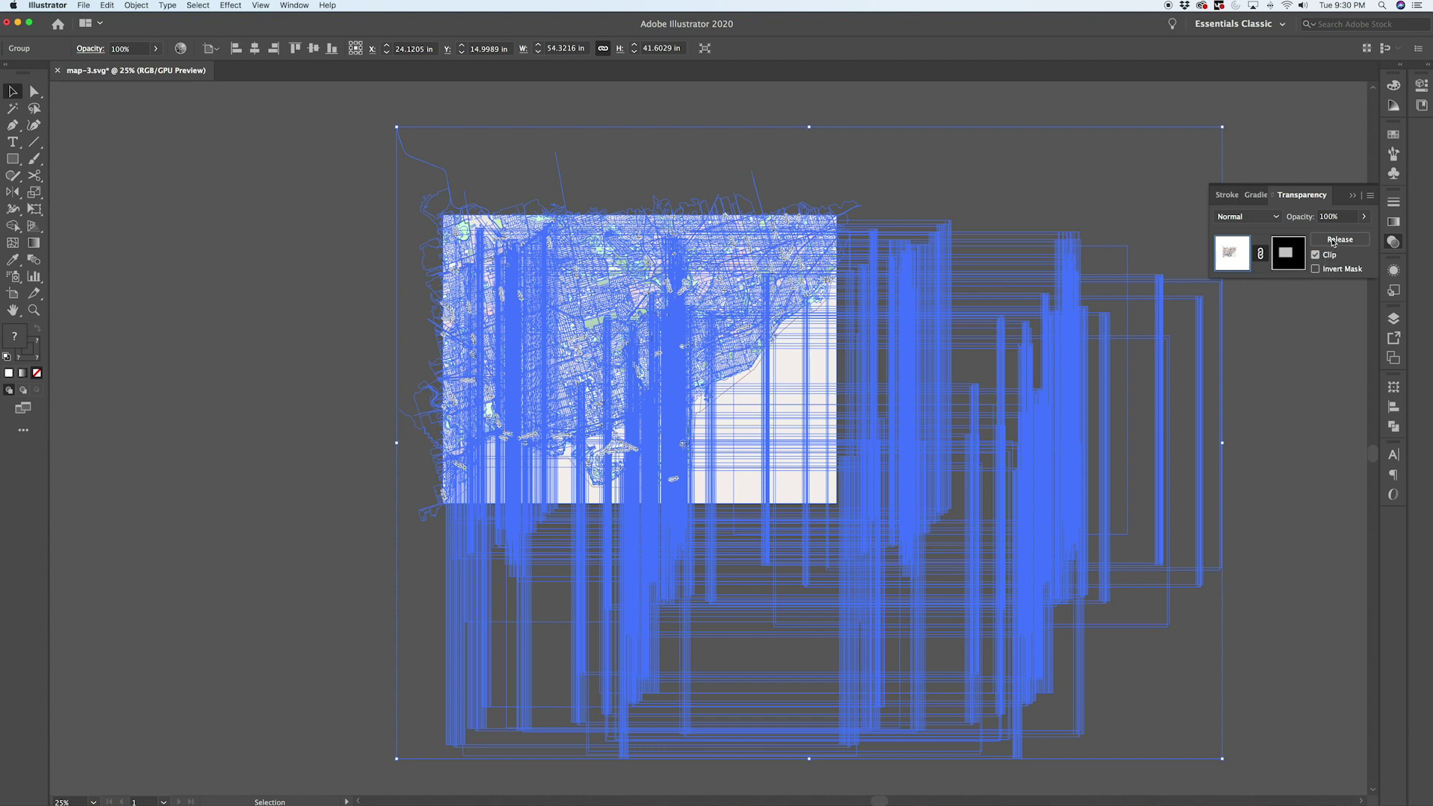
pyautogui.click(786, 460)
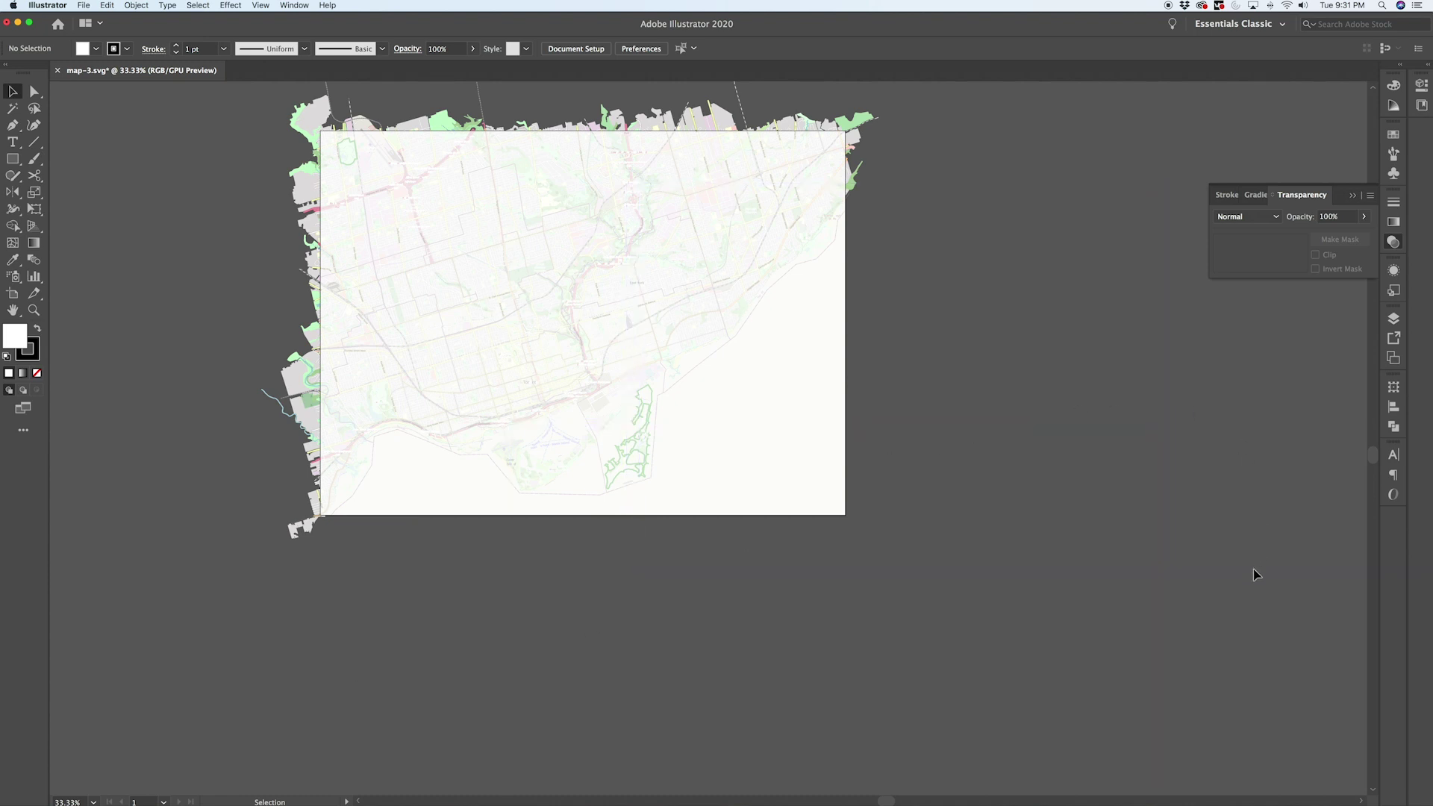
pyautogui.click(34, 91)
pyautogui.moveTo(1278, 716); pyautogui.dragTo(715, 382)
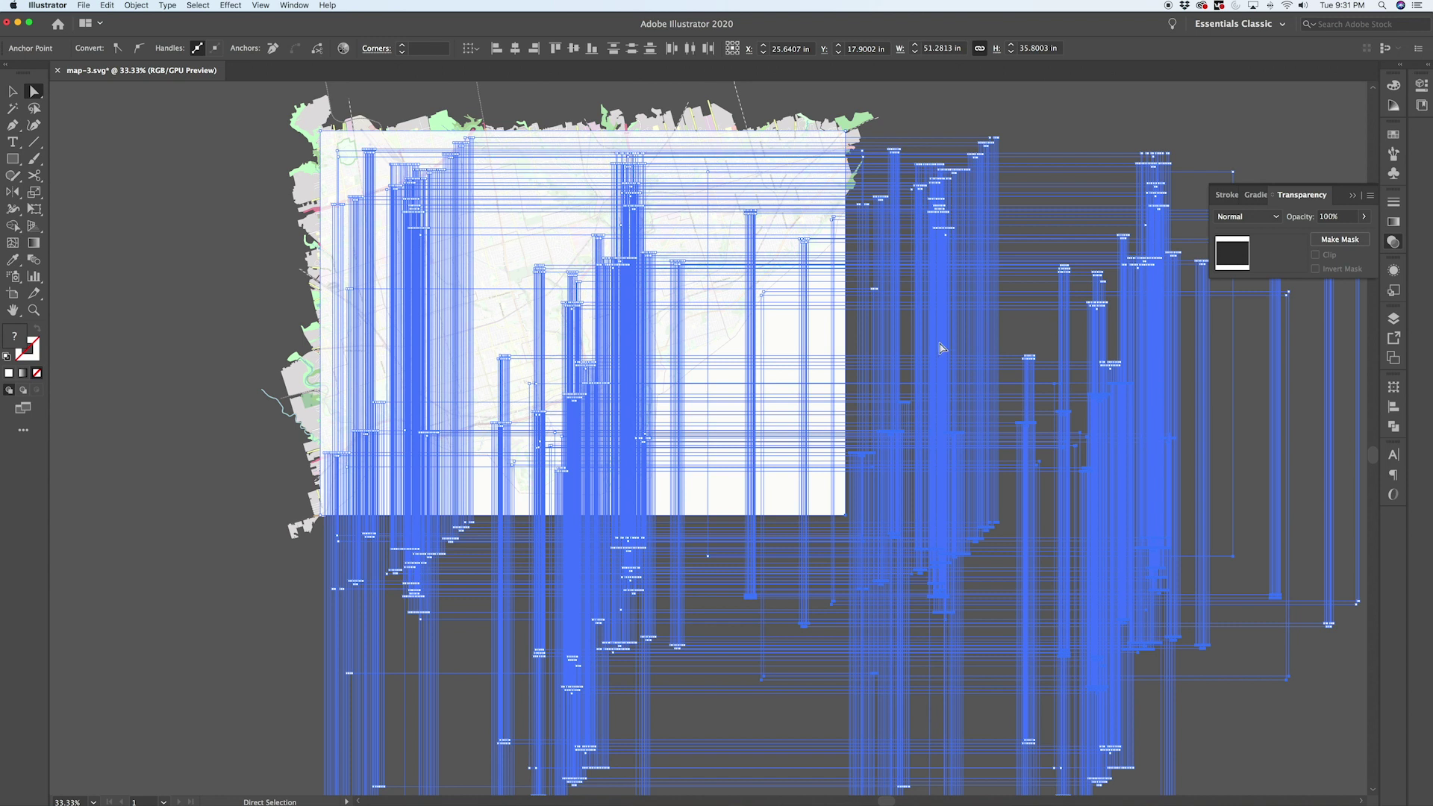
pyautogui.click(462, 206)
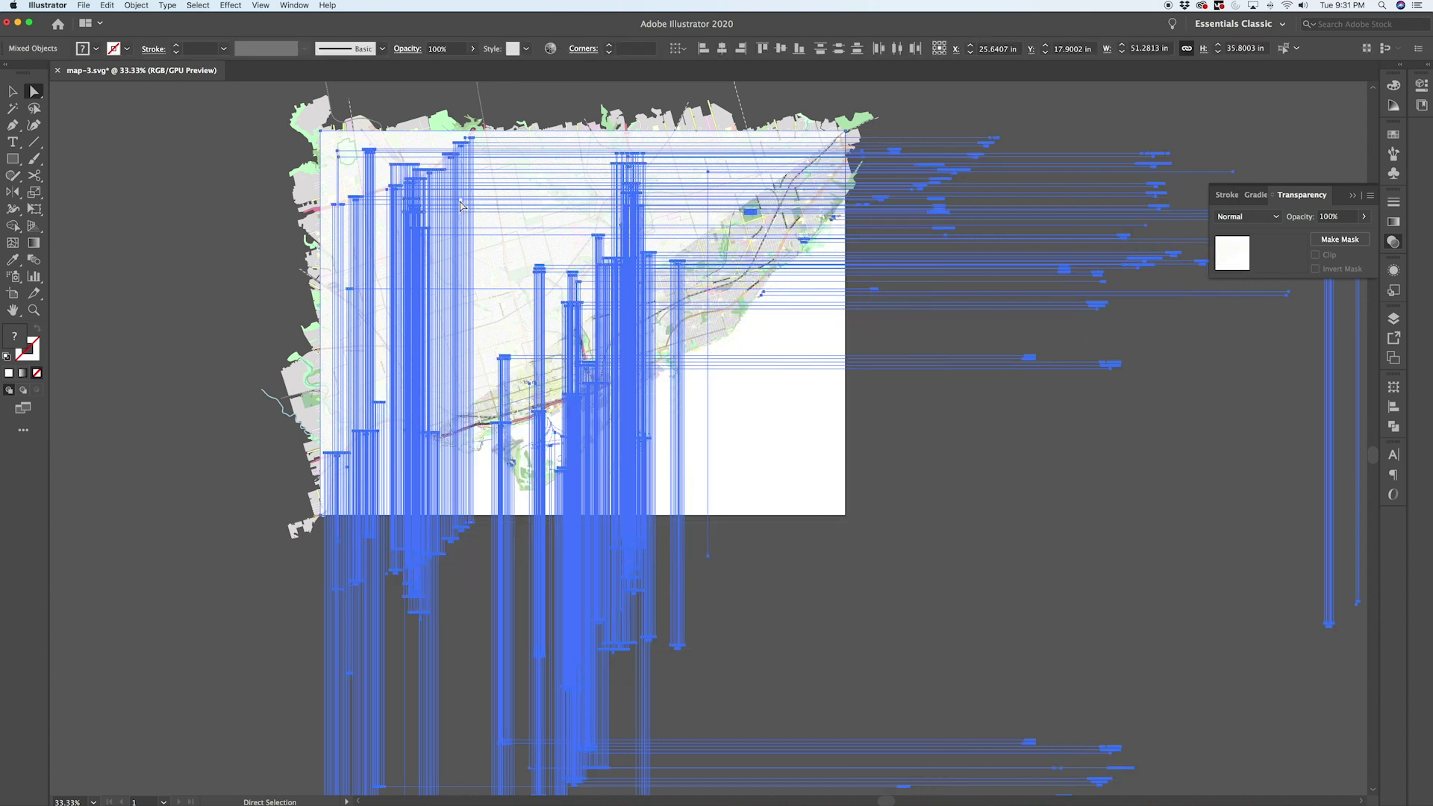
pyautogui.press('super+shift+a')
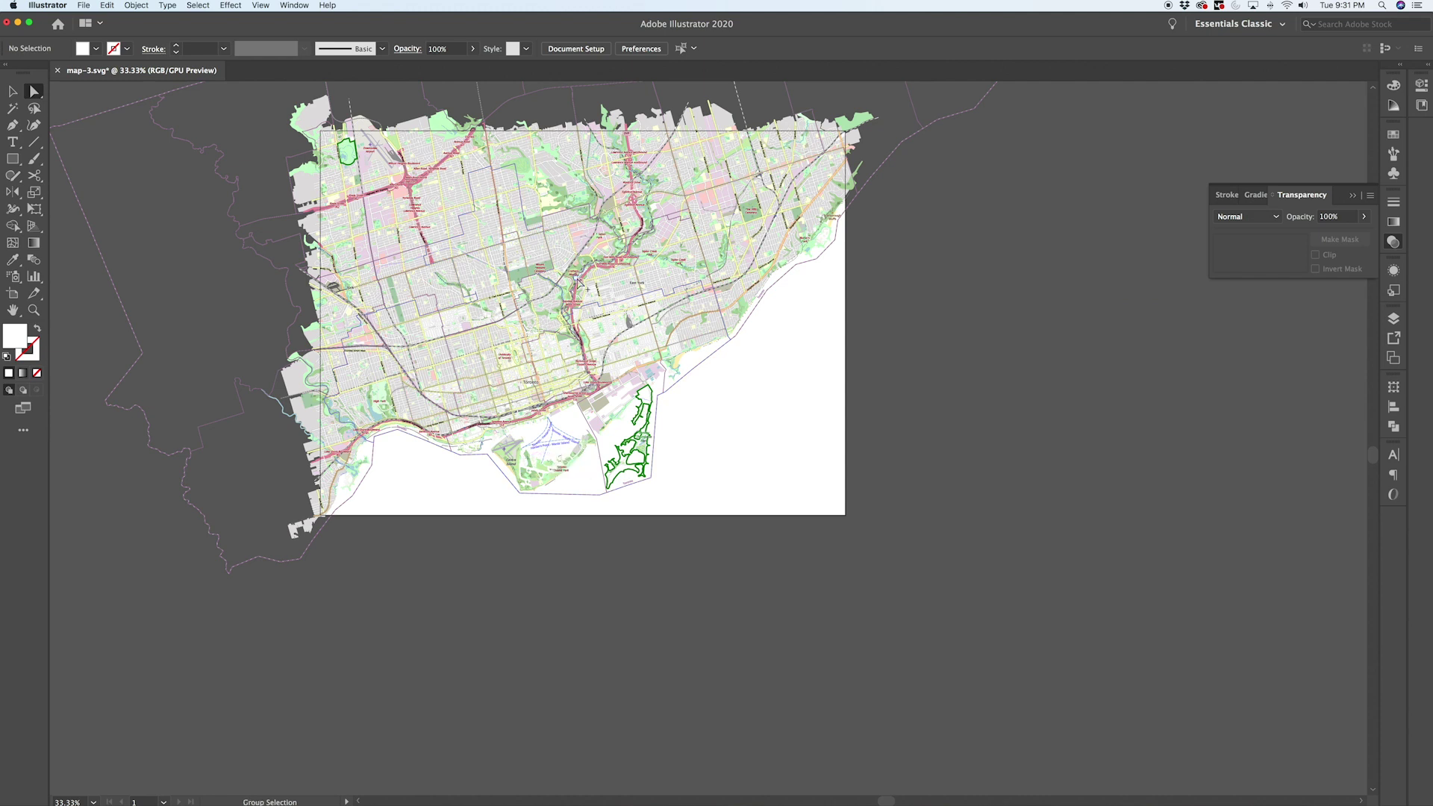
# Step: Select all glyphs matching the dark red fill of the Don Mills Road 'M' via Same Fill Color
pyautogui.scroll(2, 576, 278)
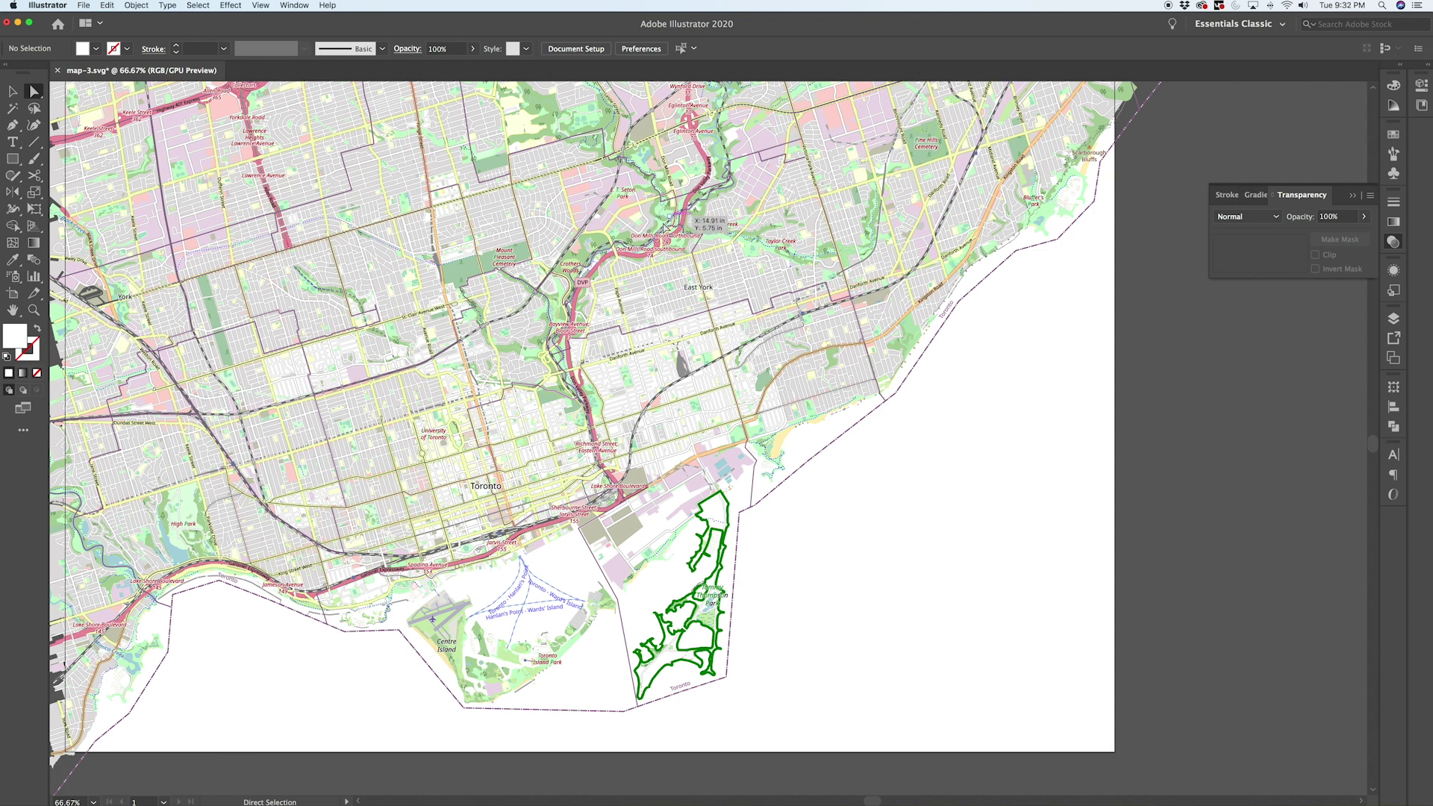
pyautogui.scroll(2, 661, 226)
pyautogui.scroll(4, 625, 250)
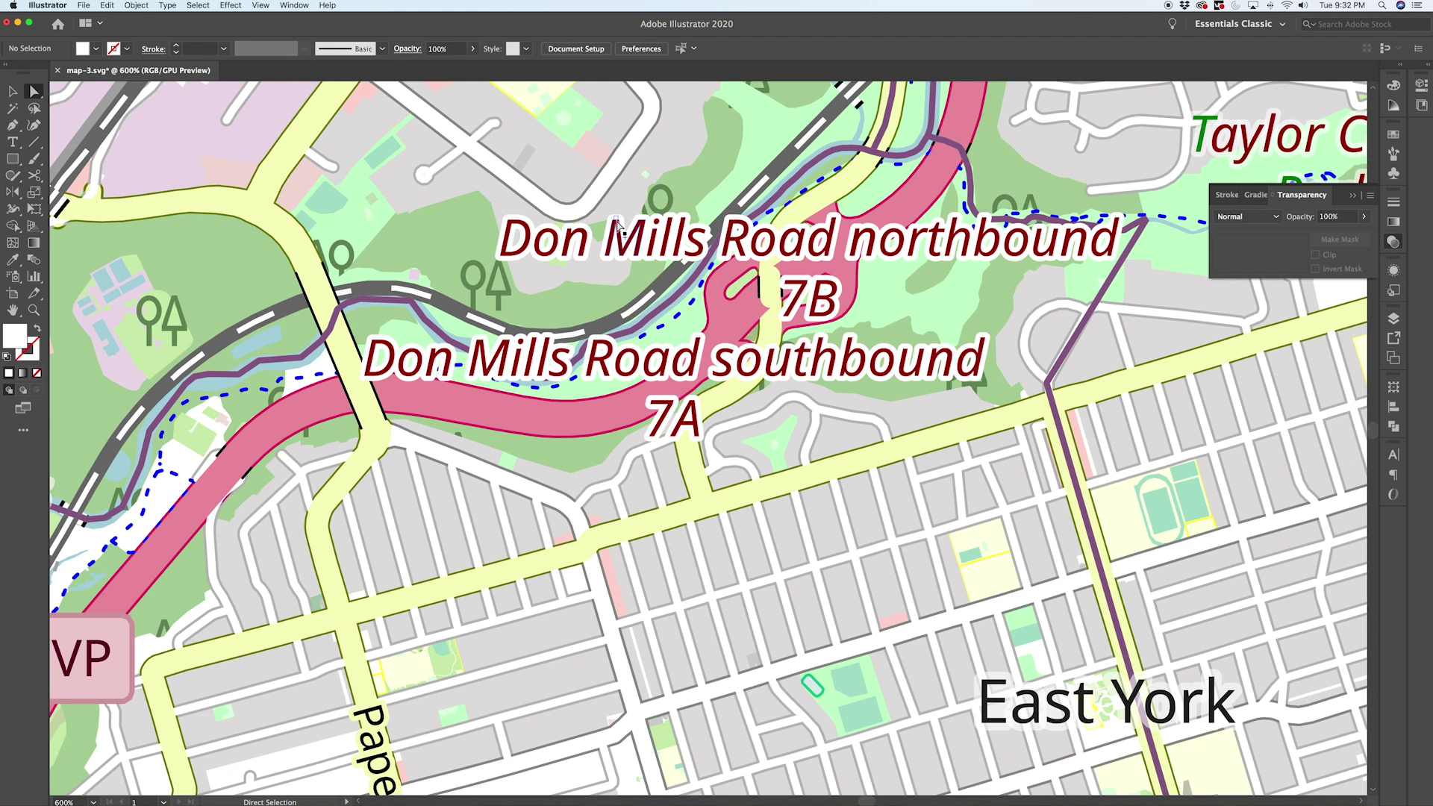
pyautogui.click(620, 227)
pyautogui.click(198, 5)
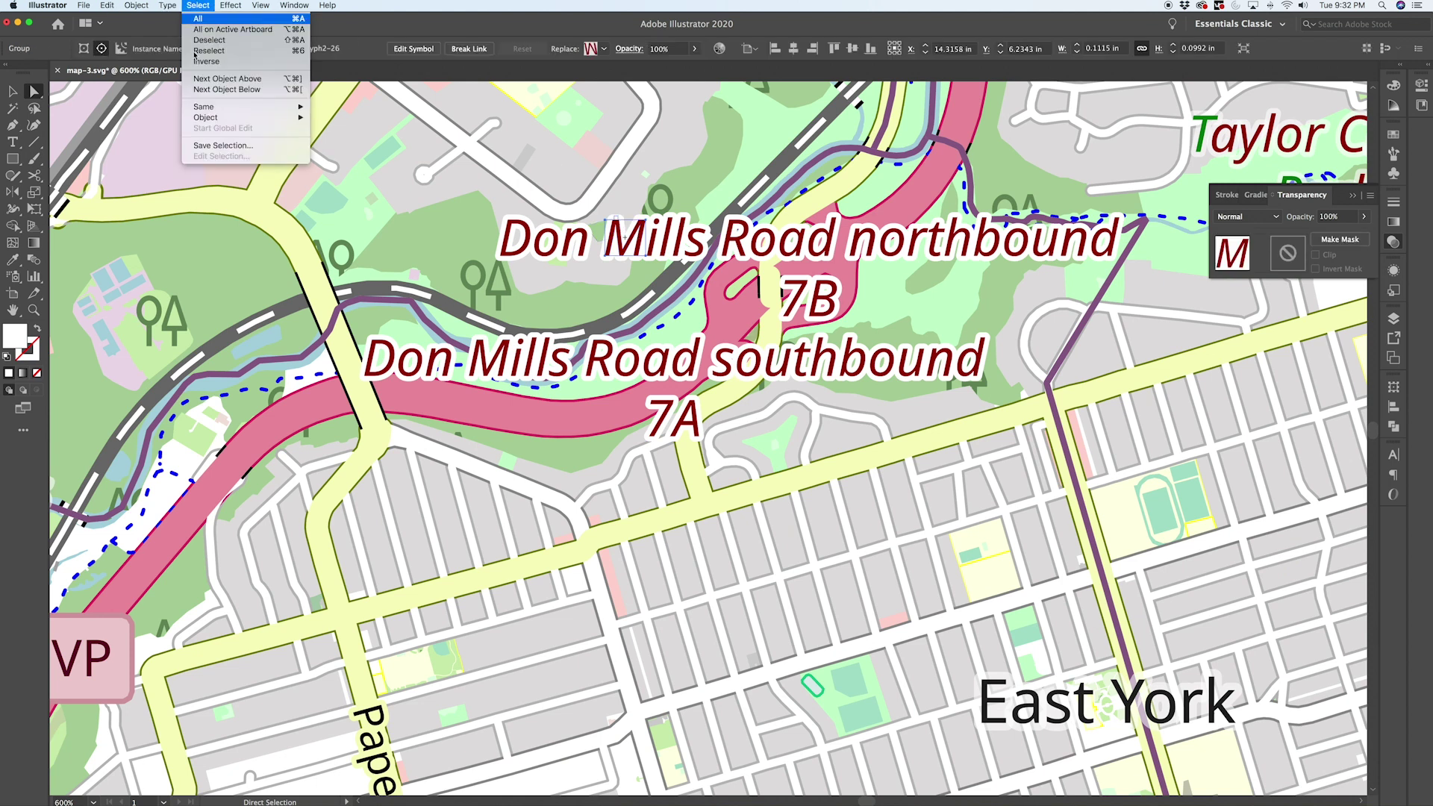
pyautogui.moveTo(223, 107)
pyautogui.click(388, 150)
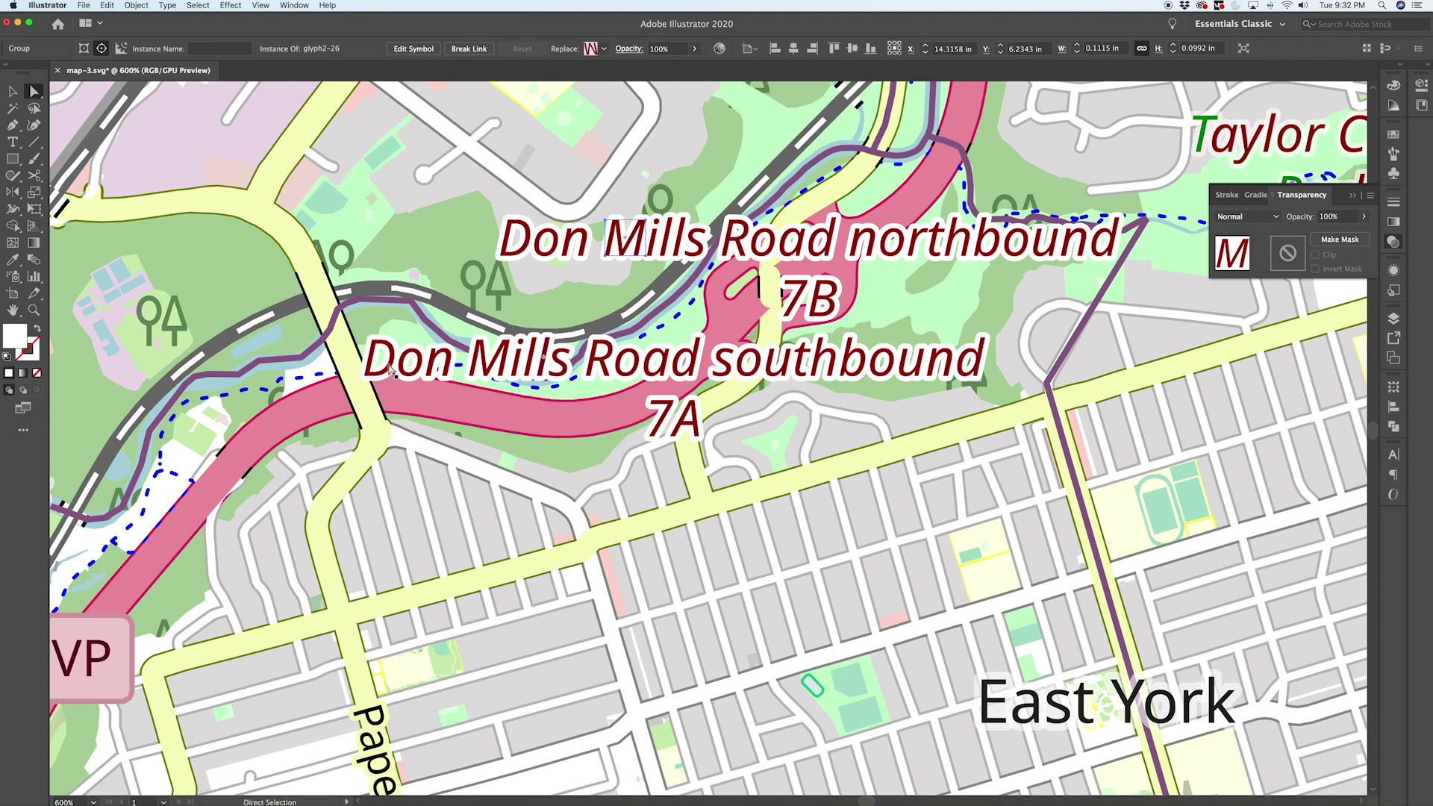
pyautogui.scroll(-3, 480, 405)
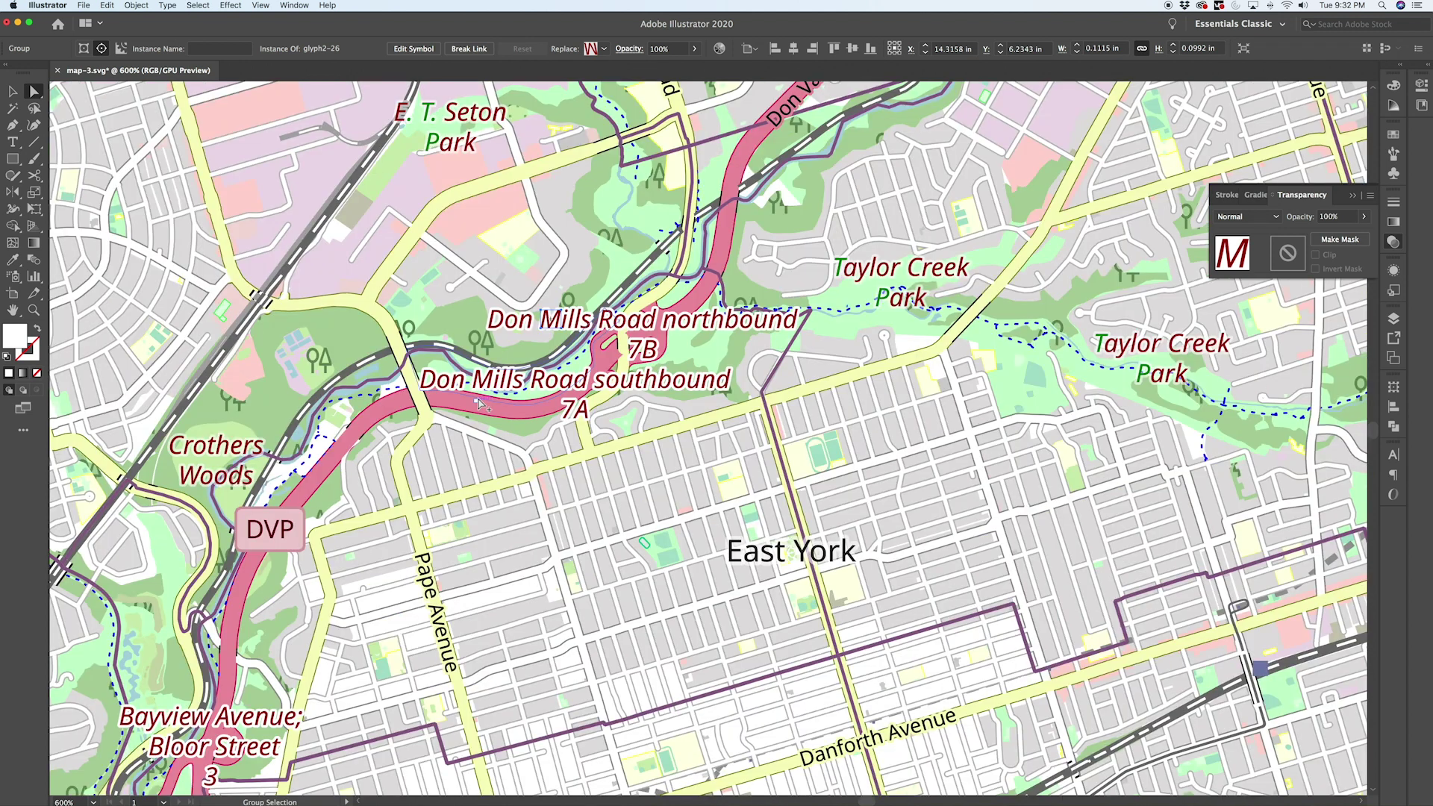
pyautogui.scroll(-5, 480, 404)
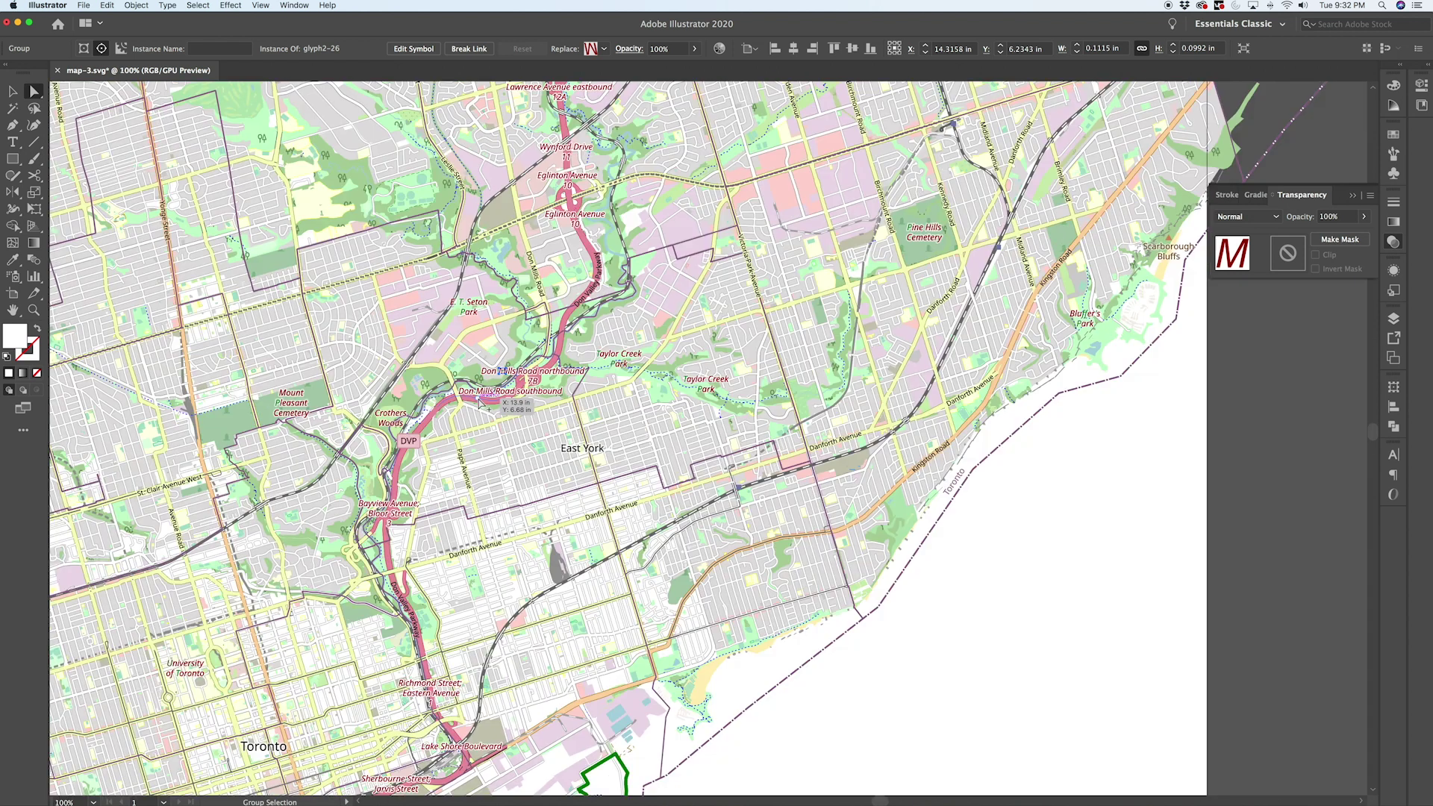
# Step: Delete all glyph symbols in the Symbols panel along with their placed instances
pyautogui.click(1395, 174)
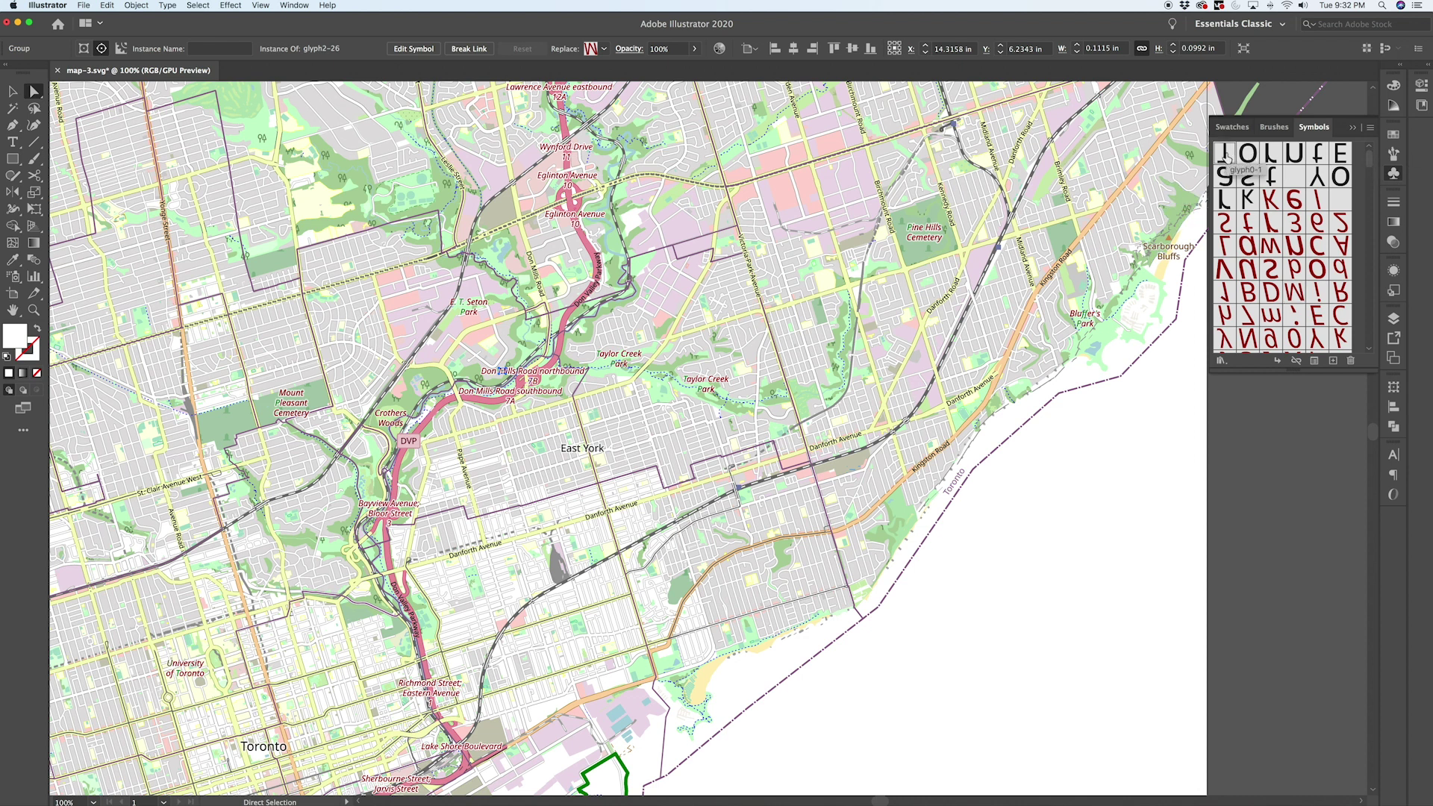
pyautogui.moveTo(1370, 158); pyautogui.dragTo(1384, 383)
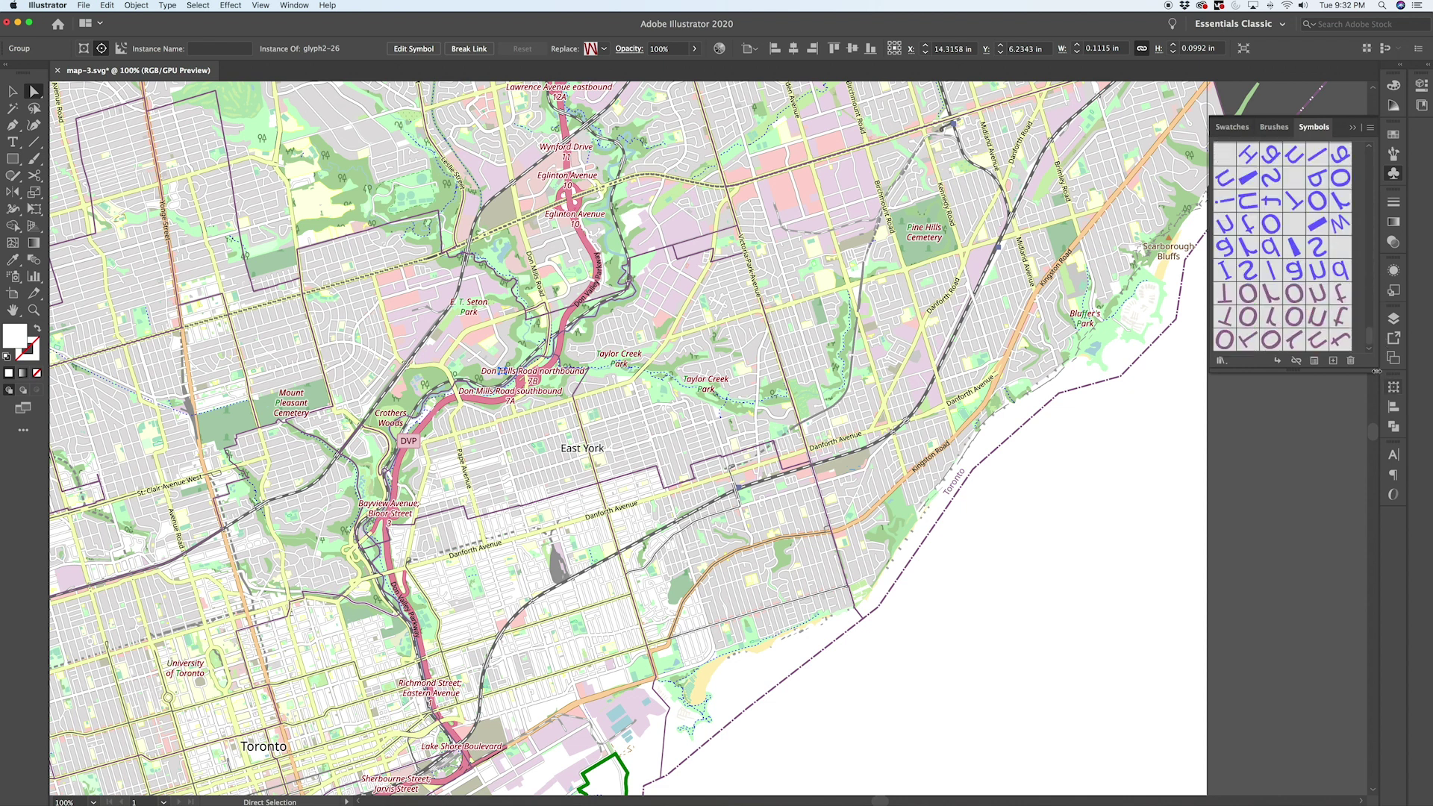
pyautogui.click(1352, 354)
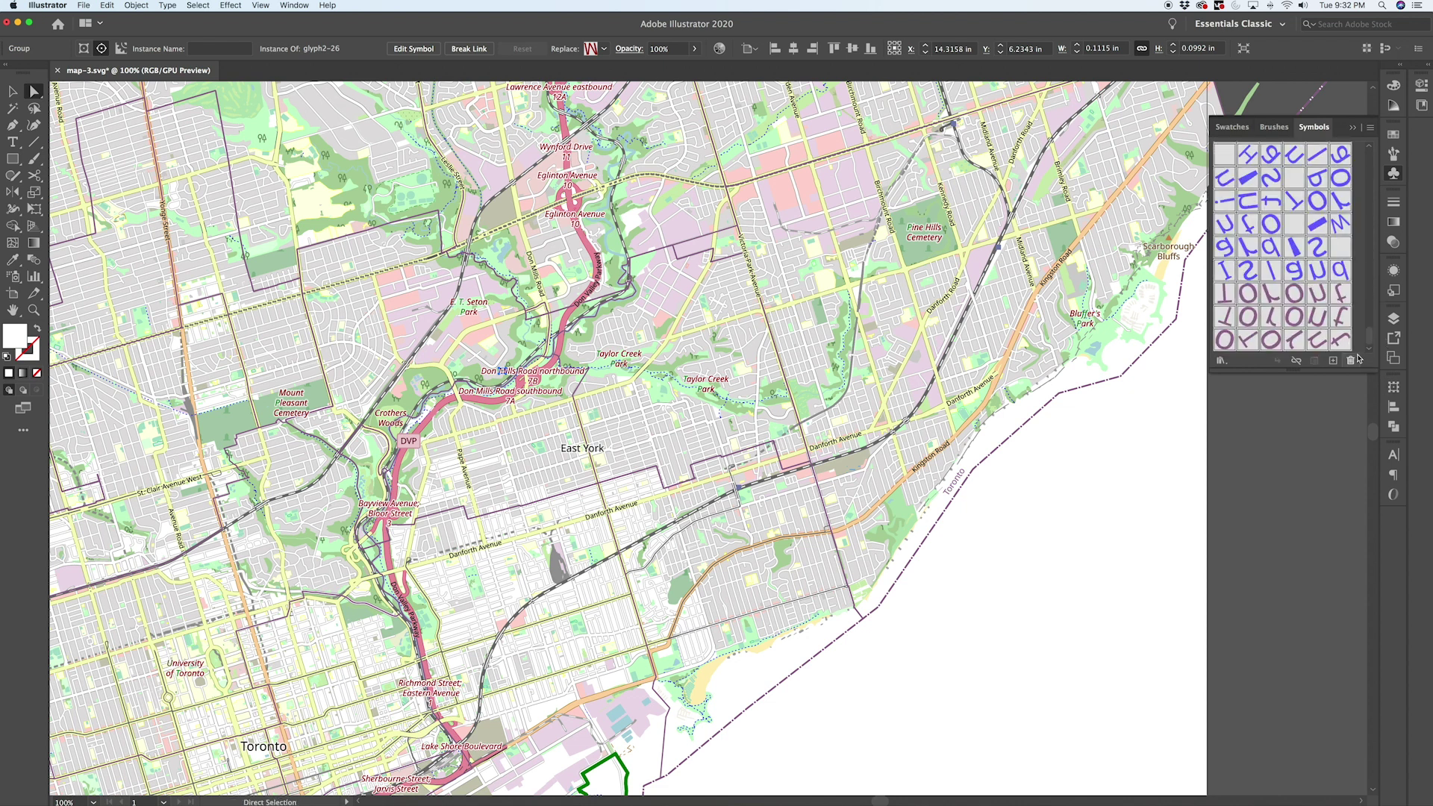
pyautogui.click(1350, 361)
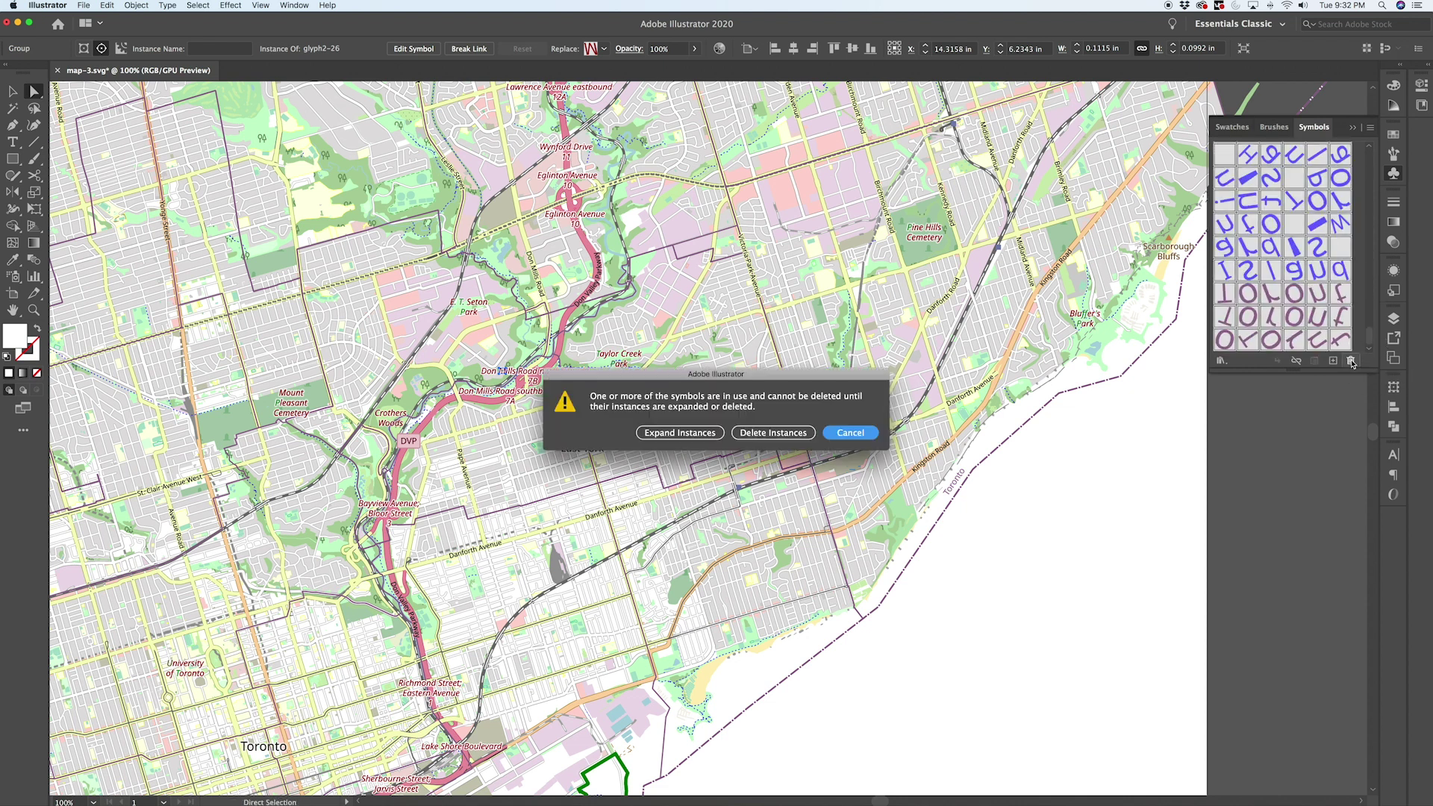
pyautogui.click(772, 432)
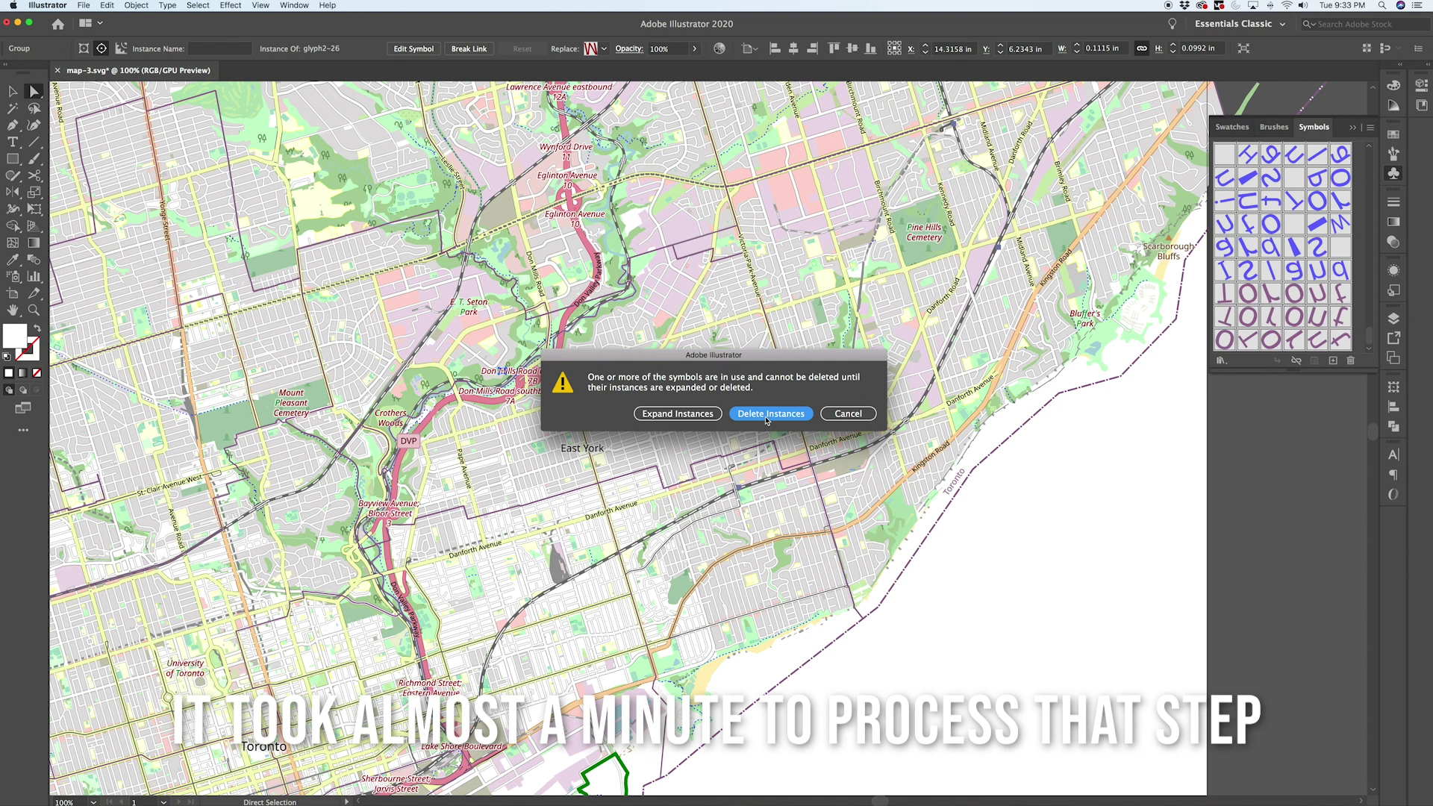
pyautogui.click(768, 413)
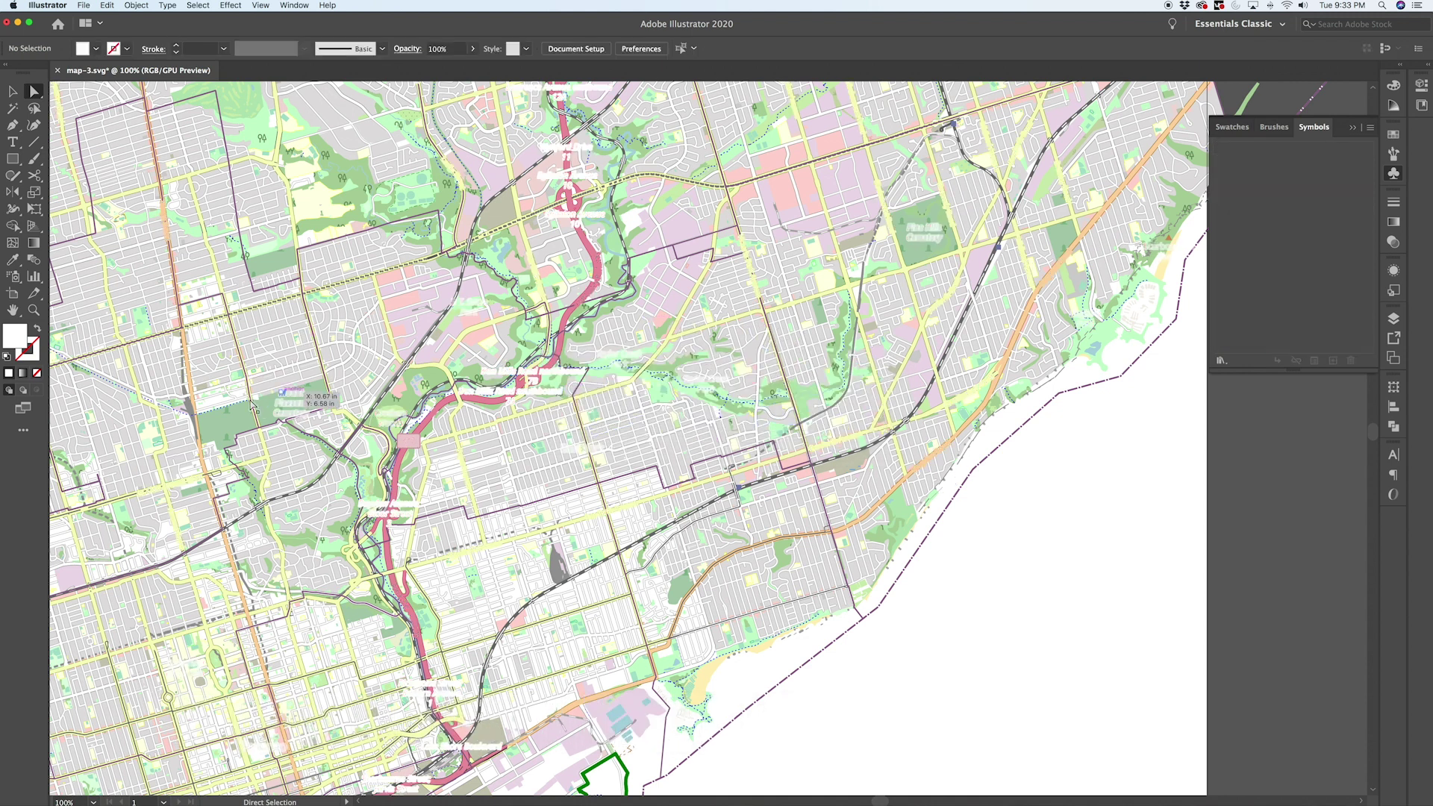
# Step: Direct-select an anchor on the Mount Pleasant Cemetery label's white halo
pyautogui.hscroll(-3, 313, 410)
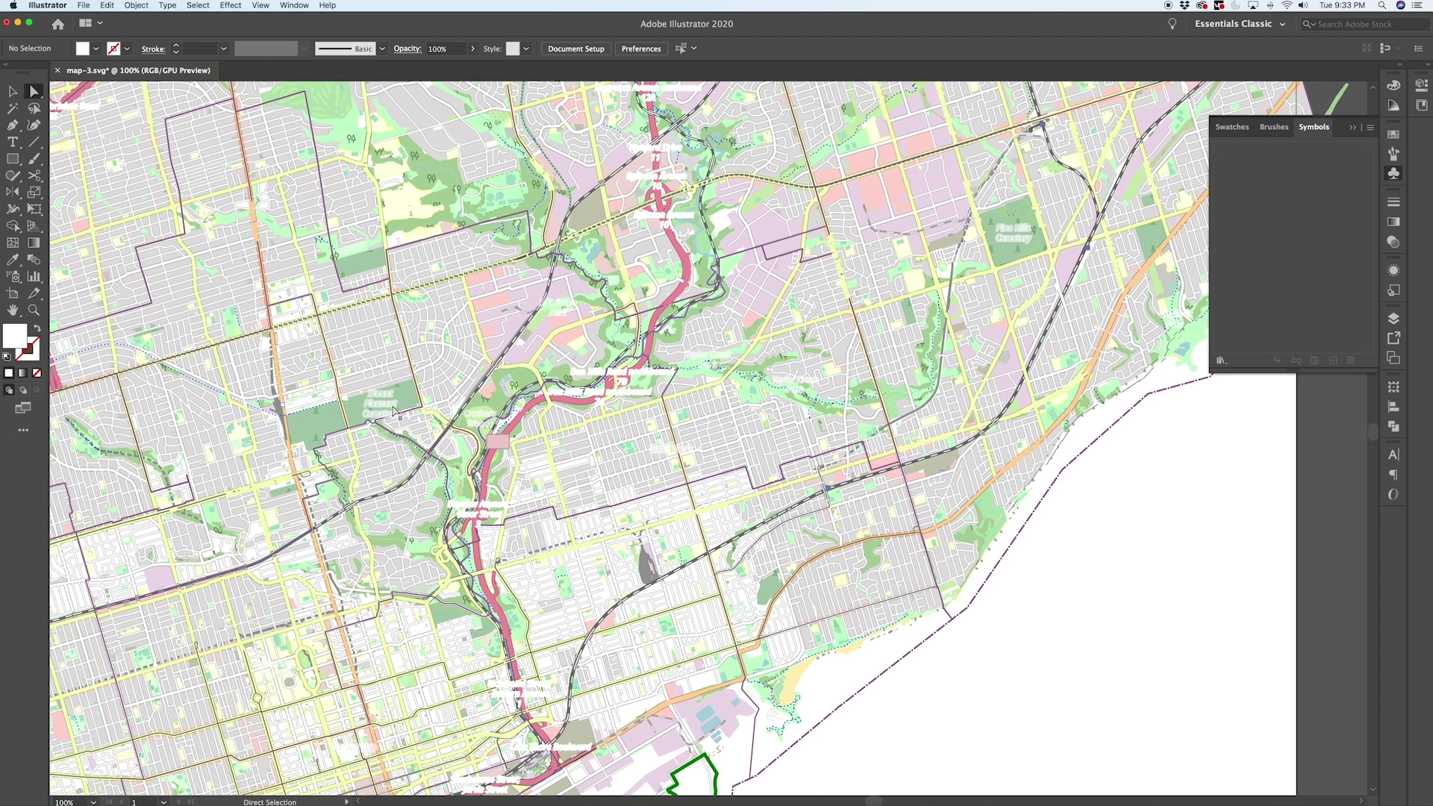
pyautogui.scroll(5, 396, 415)
pyautogui.scroll(2, 396, 414)
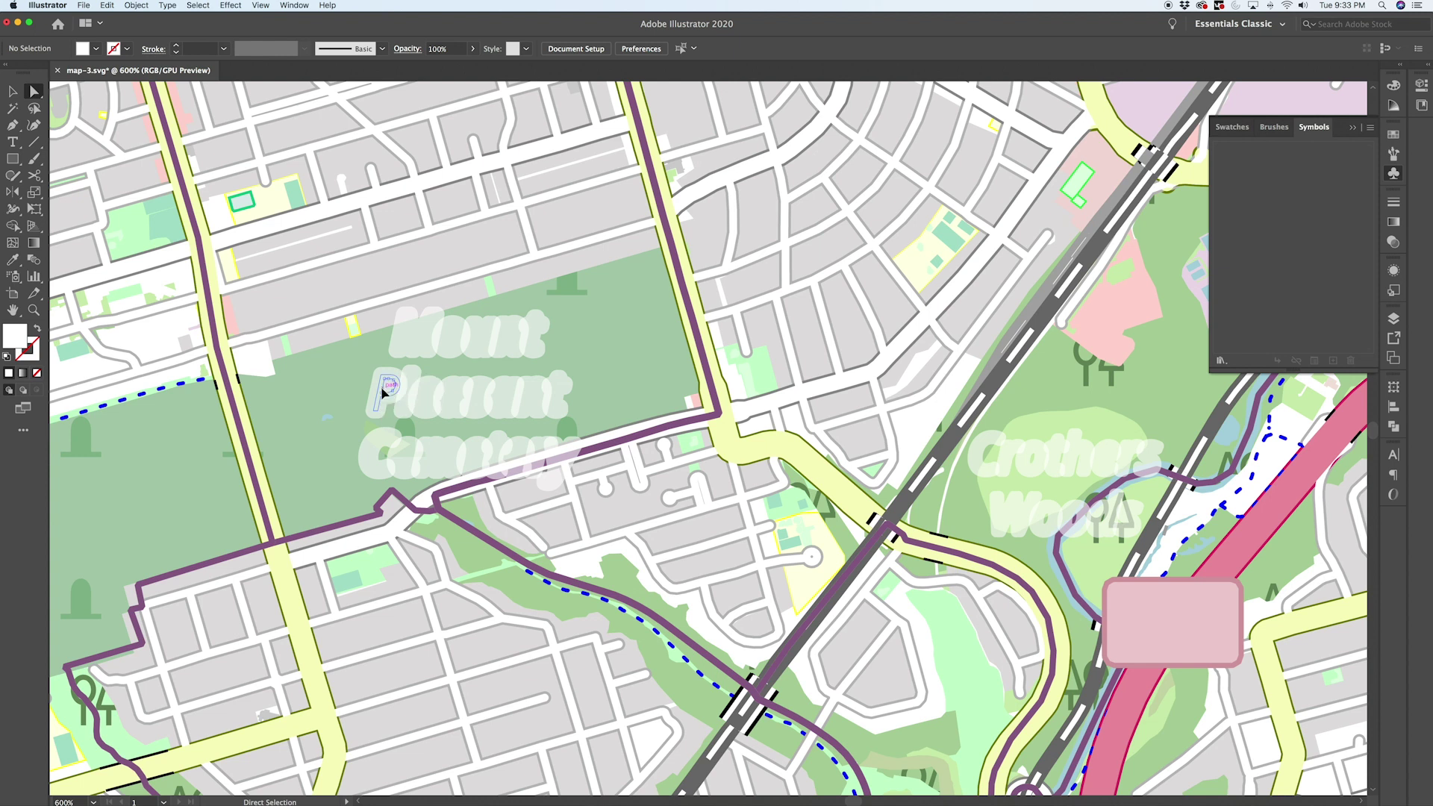
pyautogui.click(383, 385)
# Step: Select all halos matching the cemetery halo's appearance and delete them
pyautogui.click(198, 5)
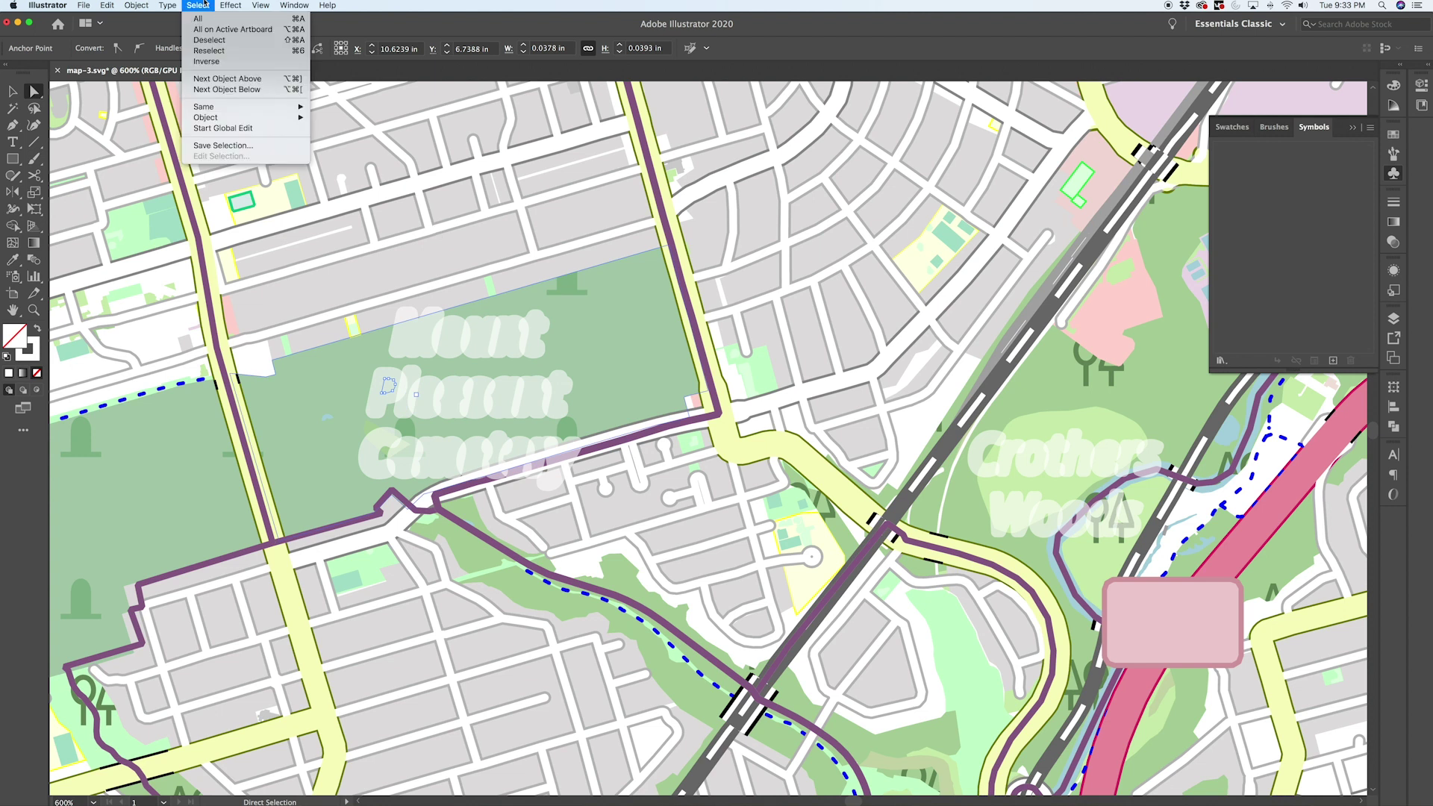
pyautogui.moveTo(254, 107)
pyautogui.click(382, 109)
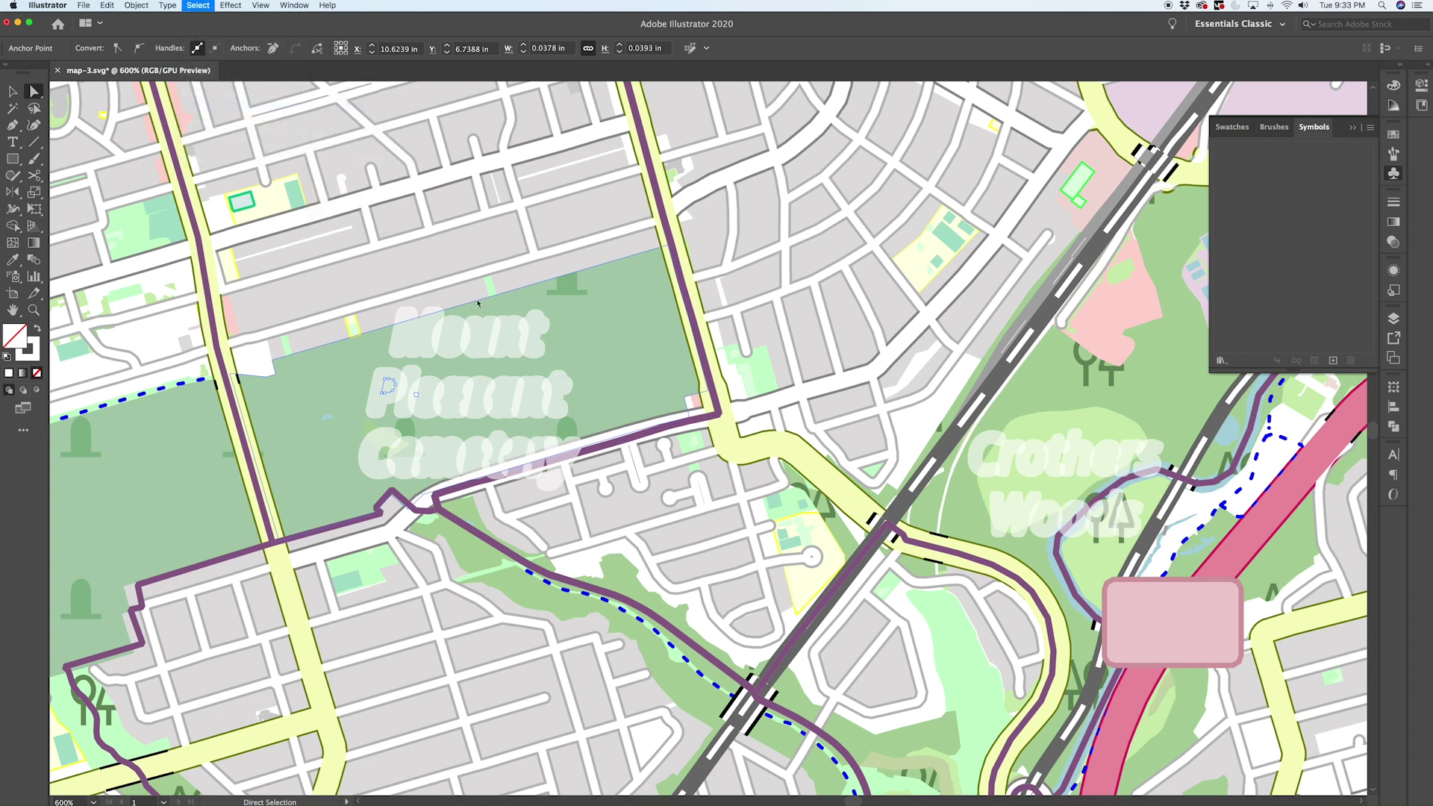
pyautogui.scroll(-3, 495, 333)
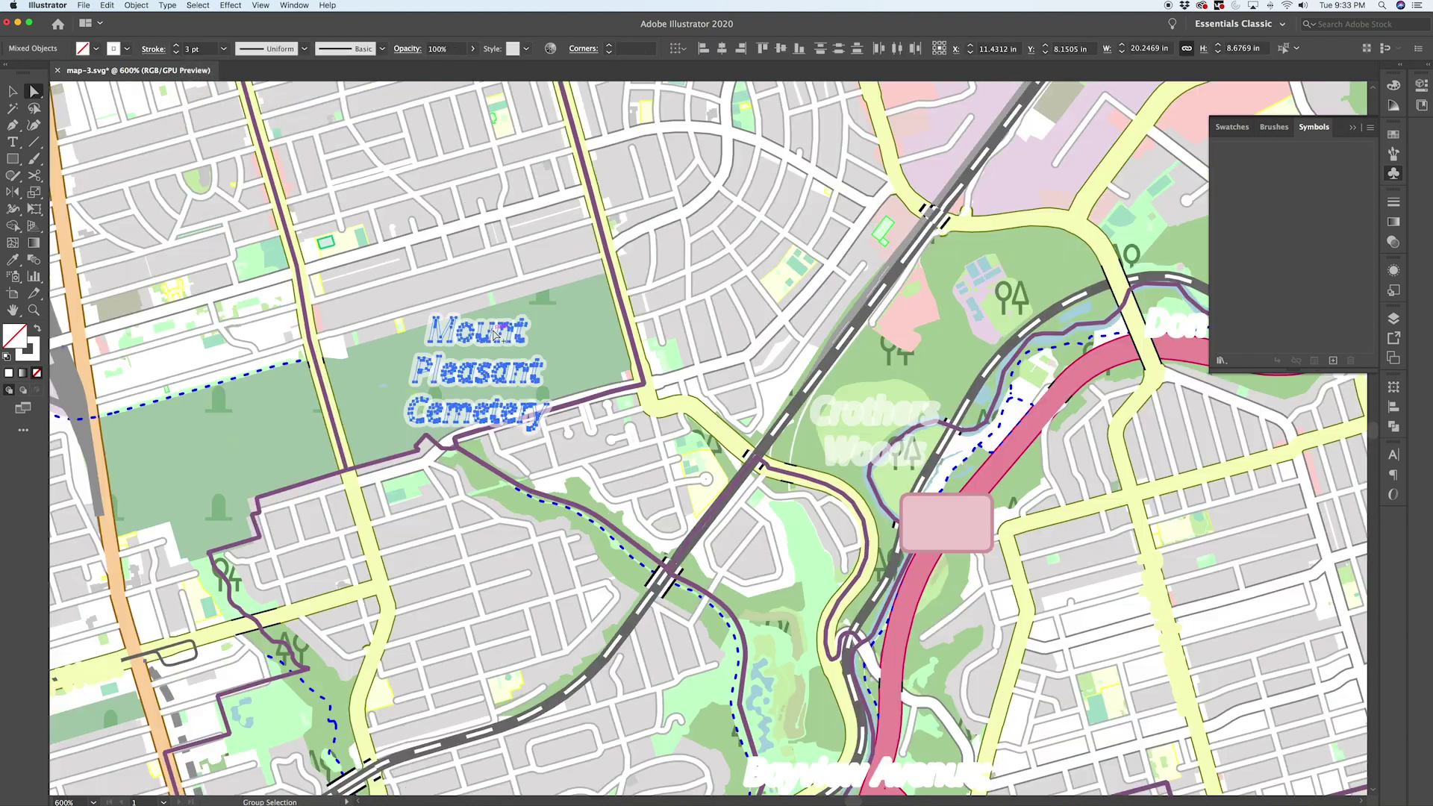
pyautogui.scroll(-4, 494, 333)
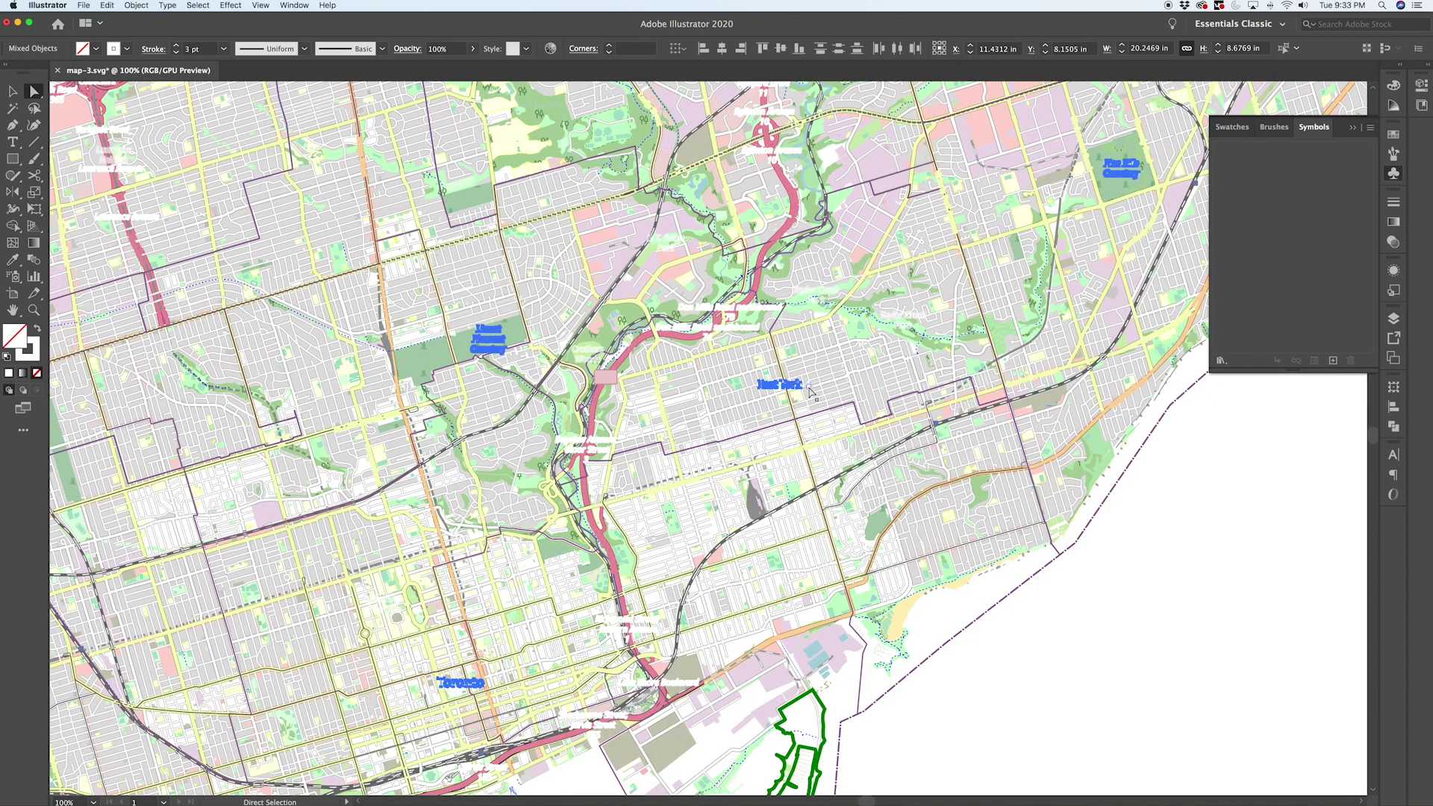
pyautogui.hotkey('ctrl', 'shift', 'a')
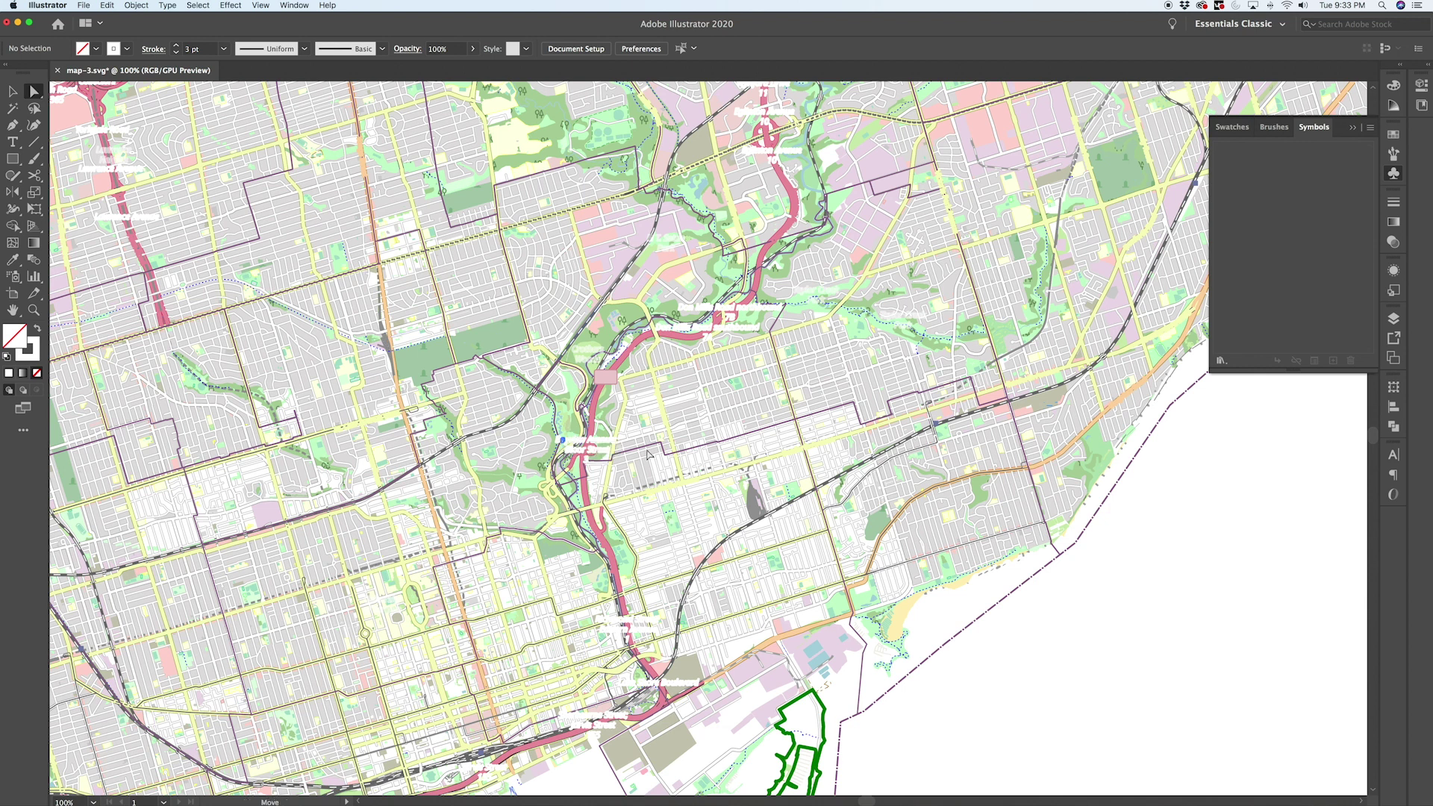
# Step: Select a road-label halo, select all with the same appearance, and delete them
pyautogui.click(561, 440)
pyautogui.click(198, 5)
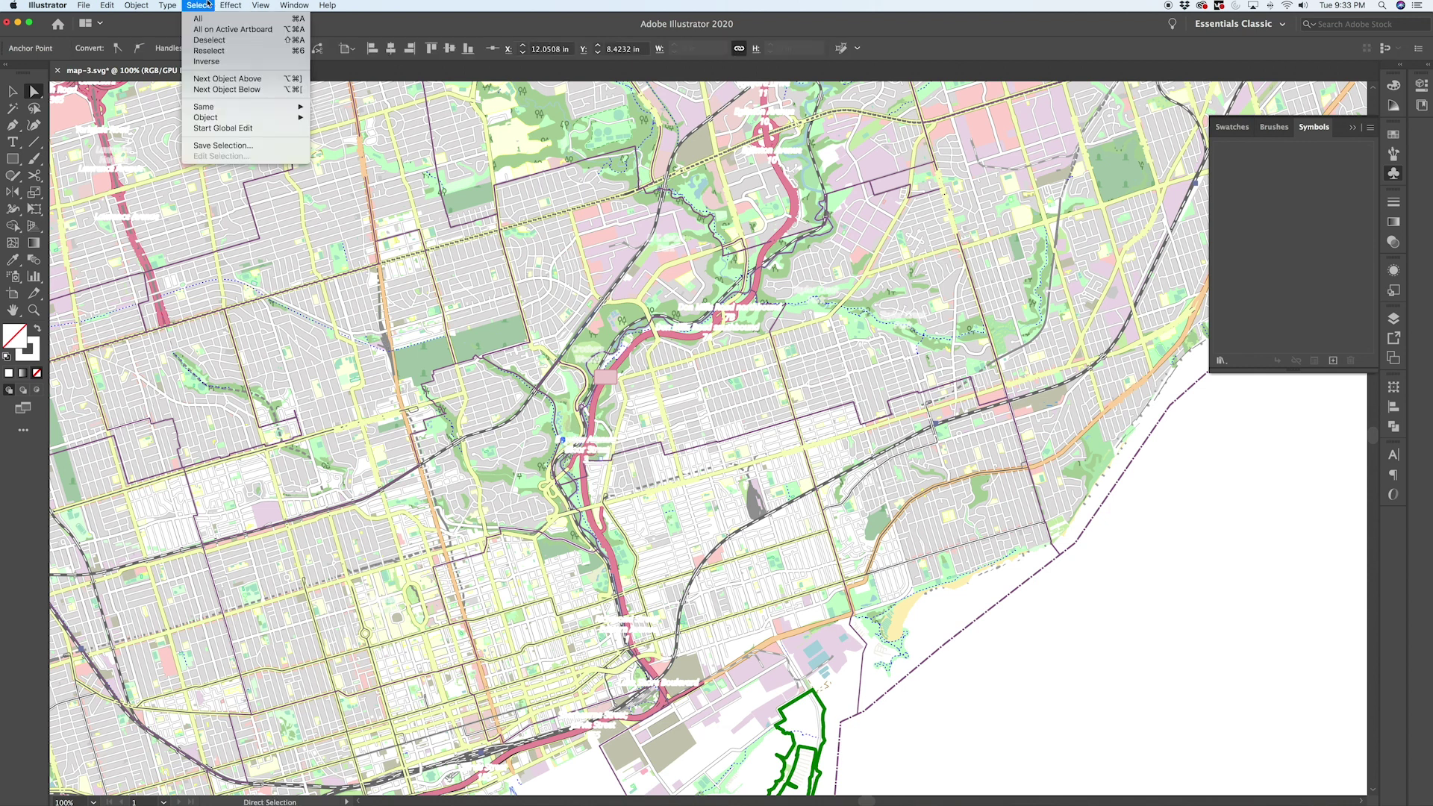
pyautogui.moveTo(239, 106)
pyautogui.click(350, 112)
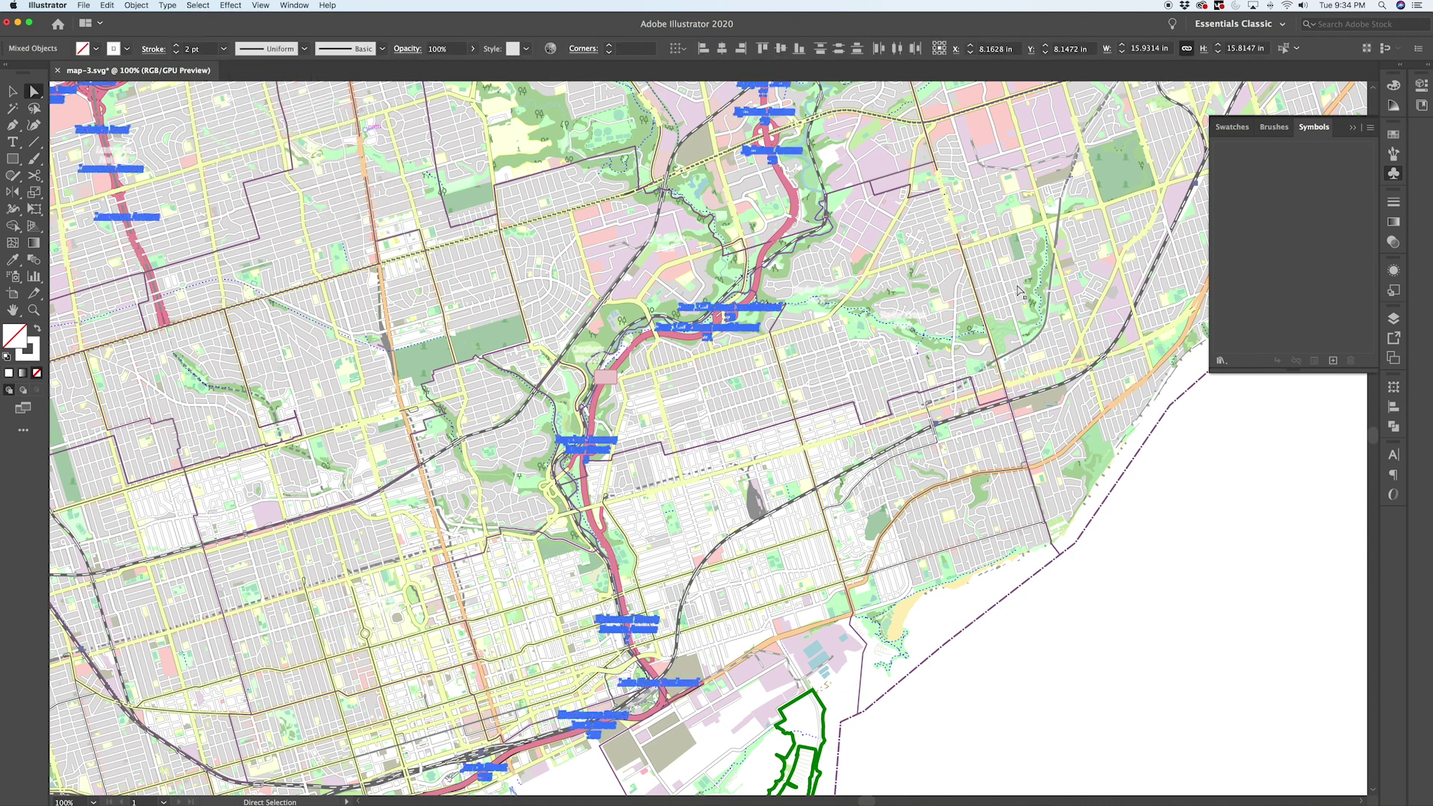
pyautogui.press('Delete')
pyautogui.hscroll(5, 1014, 291)
pyautogui.scroll(3, 1013, 291)
pyautogui.scroll(-3, 1246, 558)
pyautogui.hscroll(-4, 1246, 558)
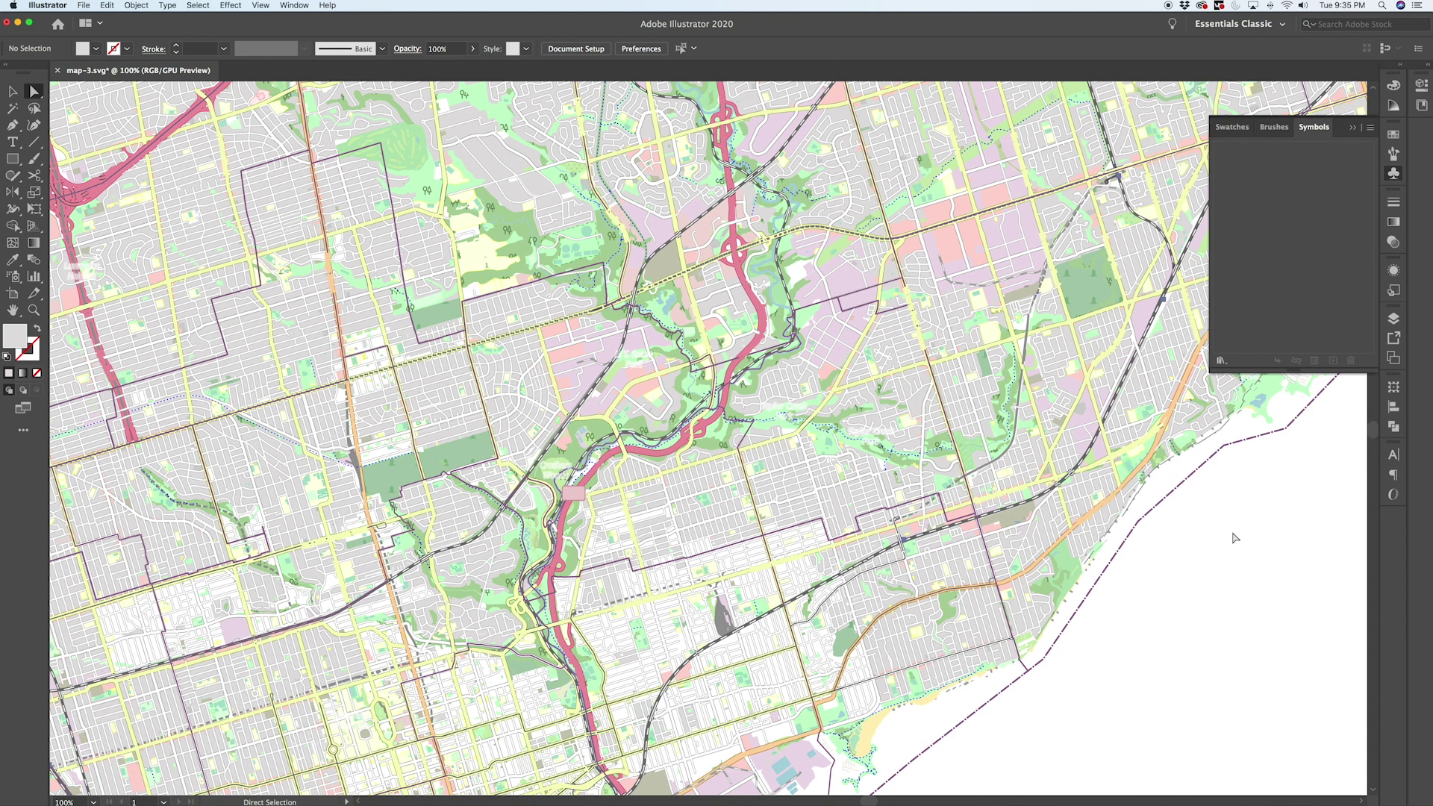
# Step: Check the map in Outline mode for label remnants, then return to Preview
pyautogui.press('v')
pyautogui.press('super+y')
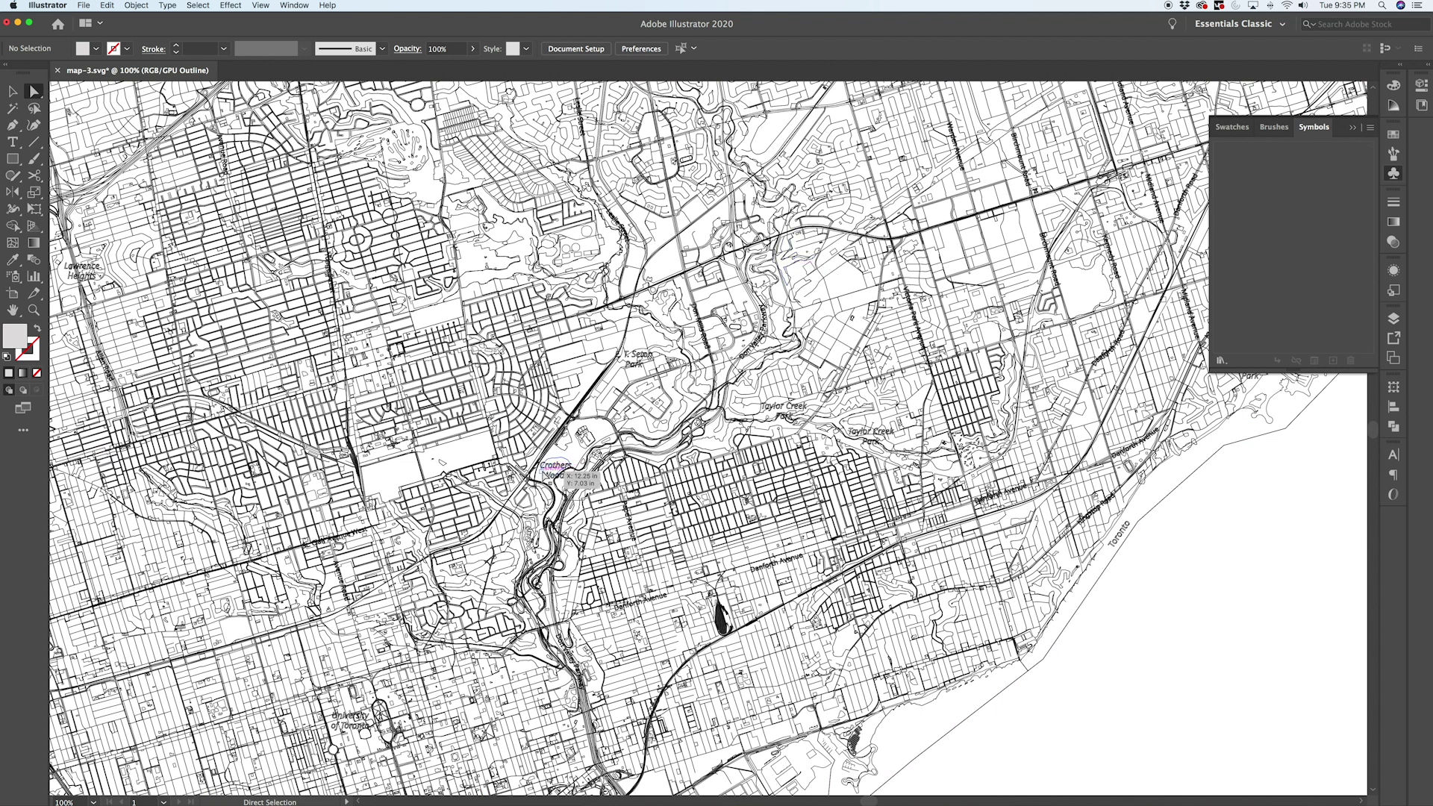
pyautogui.scroll(2, 556, 481)
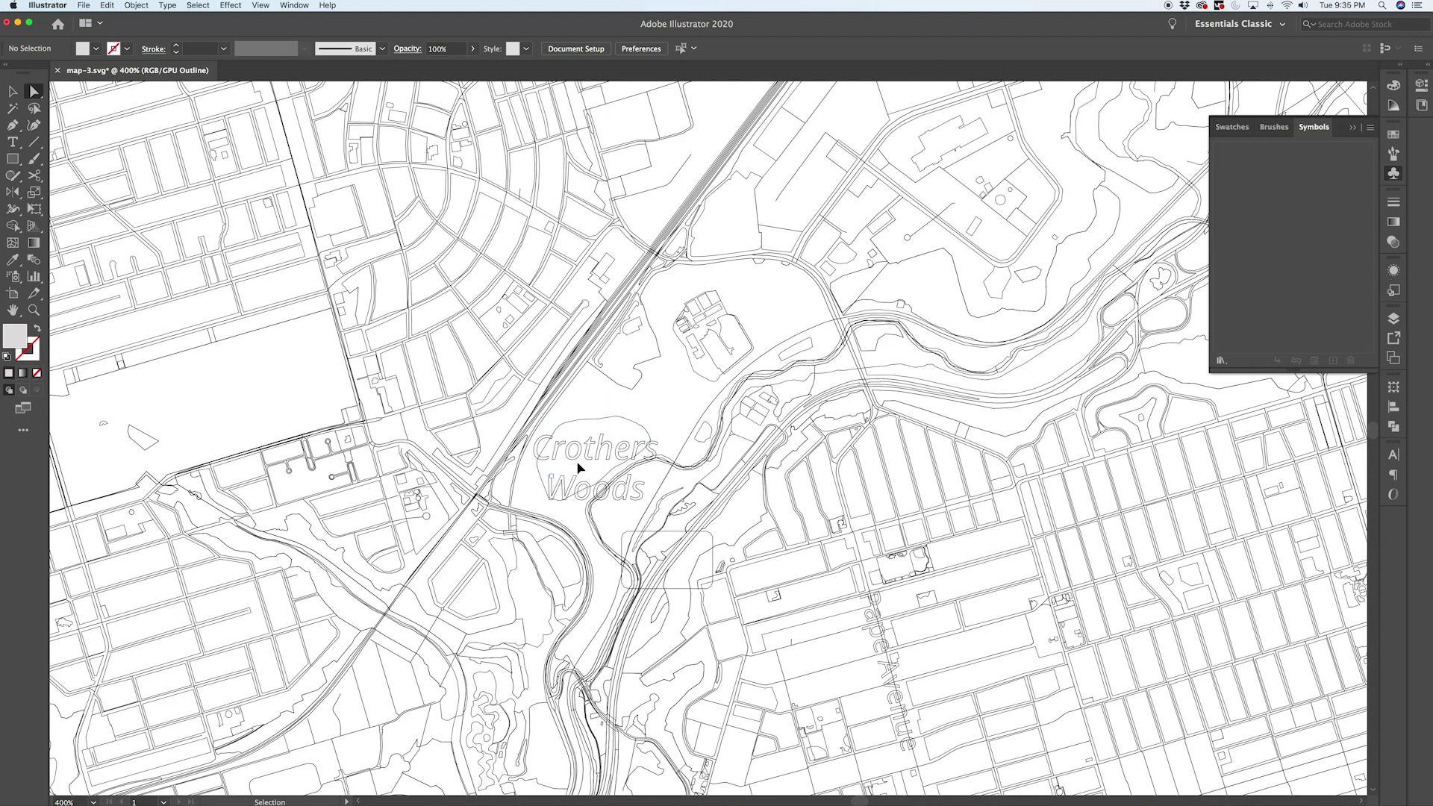
pyautogui.hotkey('ctrl', 'y')
# Step: Select the Crothers Woods remnant, select all with the same appearance, and delete them
pyautogui.click(577, 450)
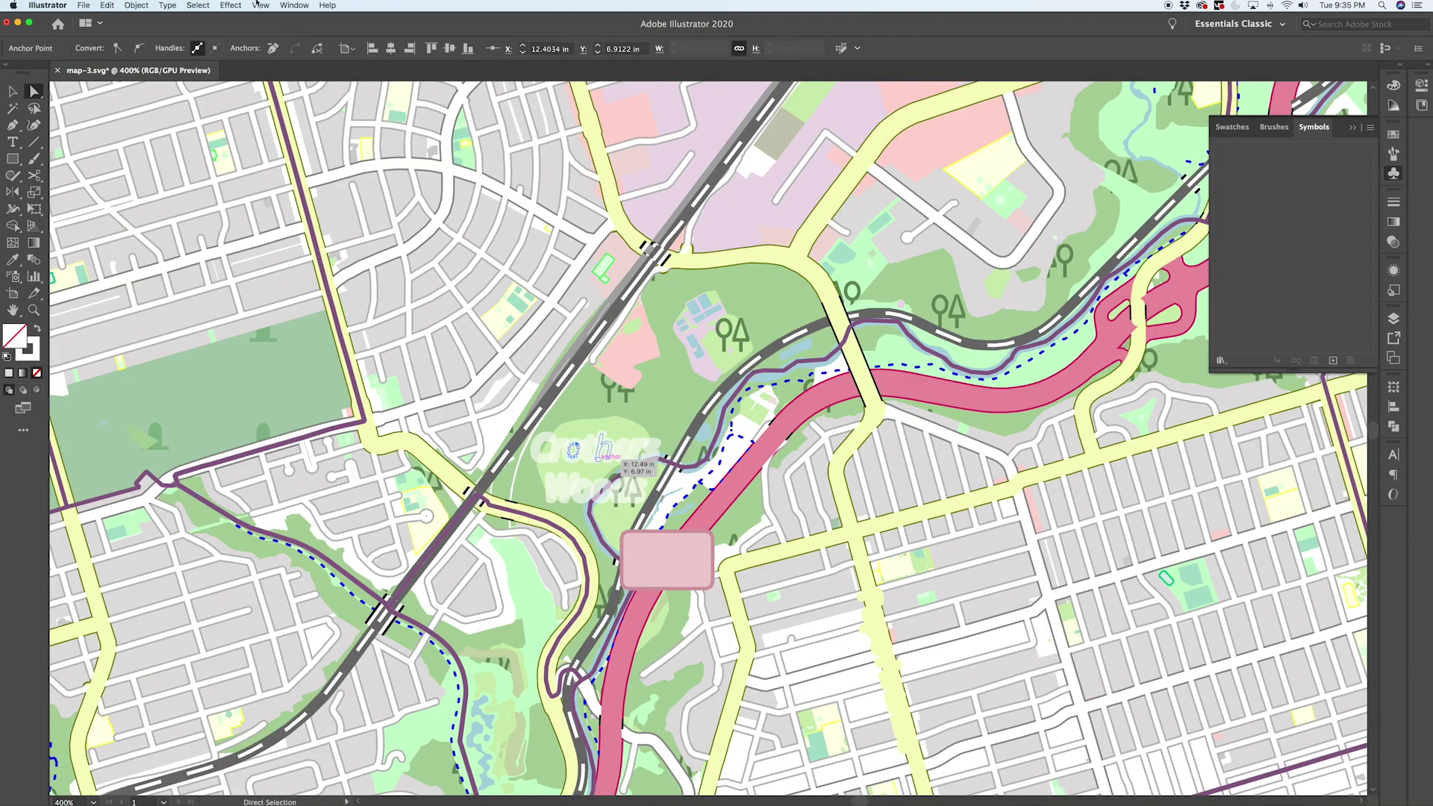
pyautogui.click(198, 5)
pyautogui.moveTo(246, 107)
pyautogui.click(362, 106)
pyautogui.hotkey('ctrl', '1')
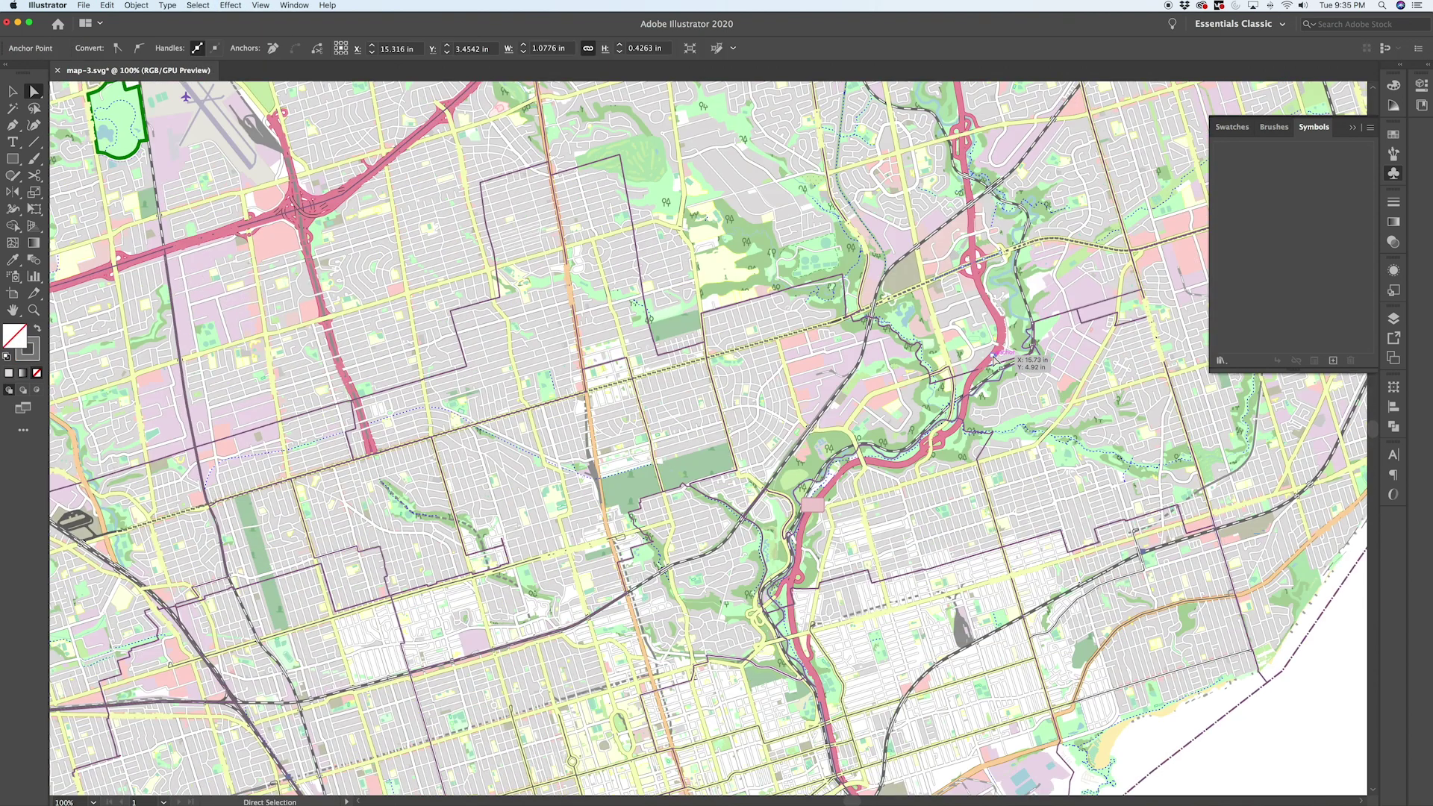
pyautogui.hotkey('ctrl', 'shift', 'a')
pyautogui.hotkey('ctrl', 'y')
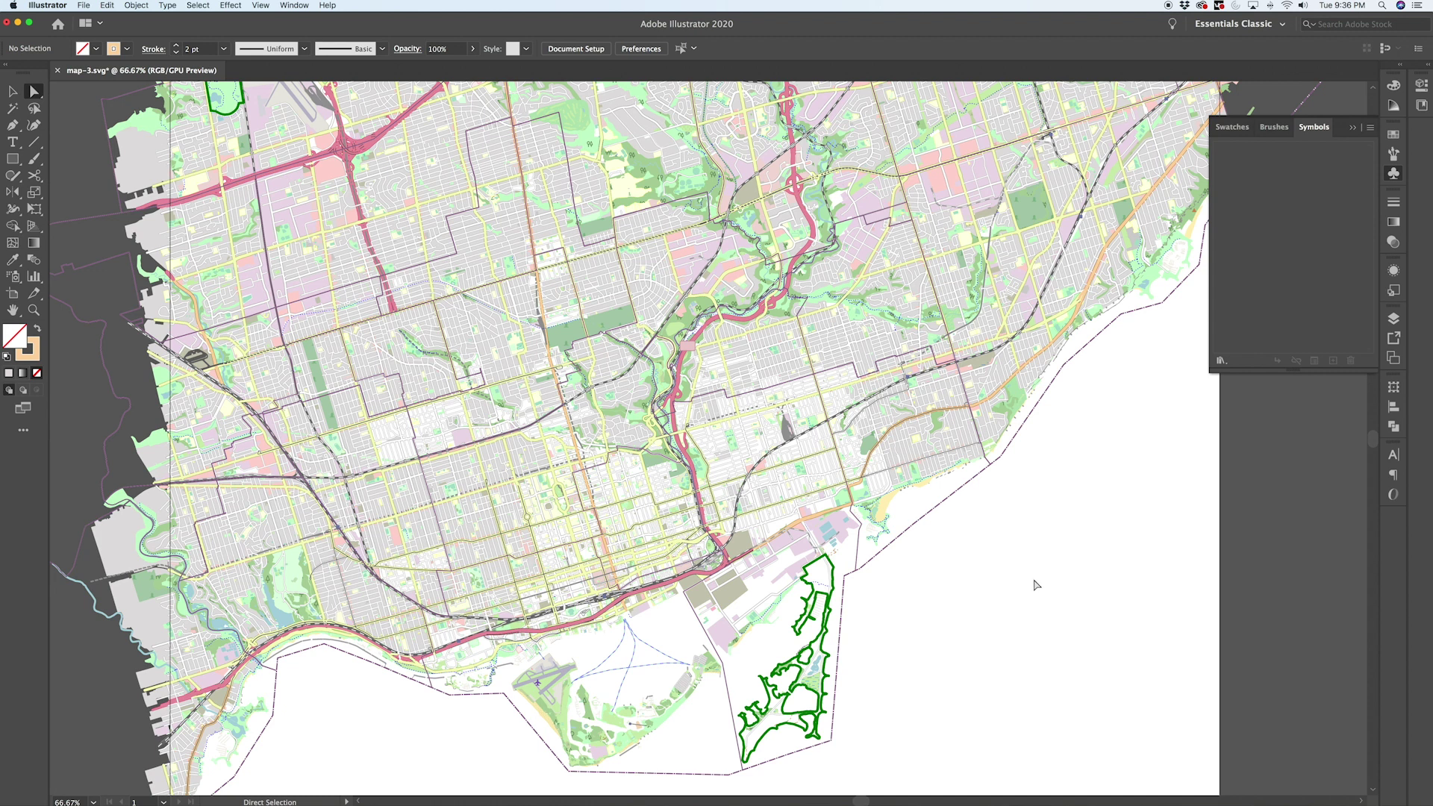
# Step: Select the dashed city boundary path in the lake and delete both of its parts
pyautogui.scroll(-1, 1036, 585)
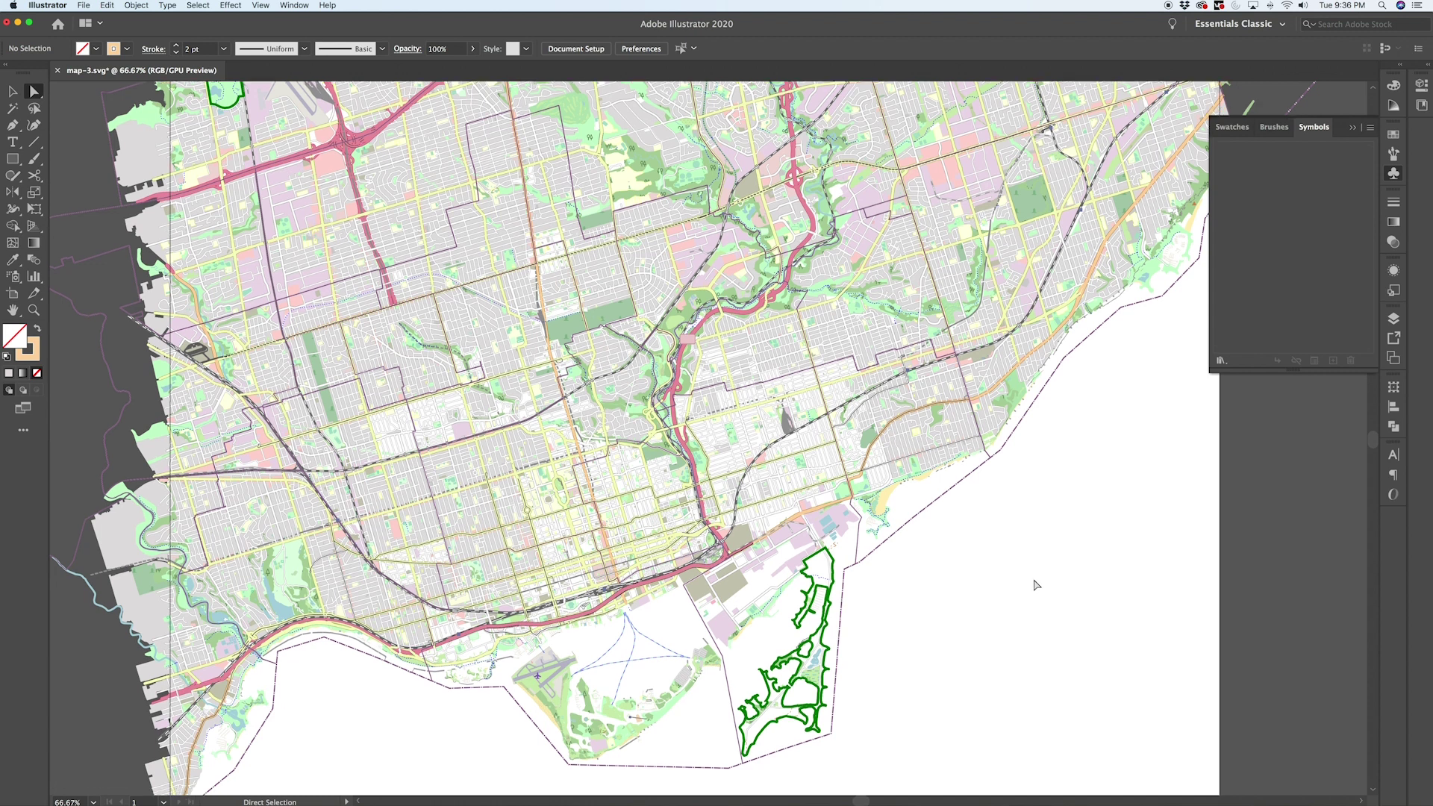
pyautogui.scroll(-5, 1036, 584)
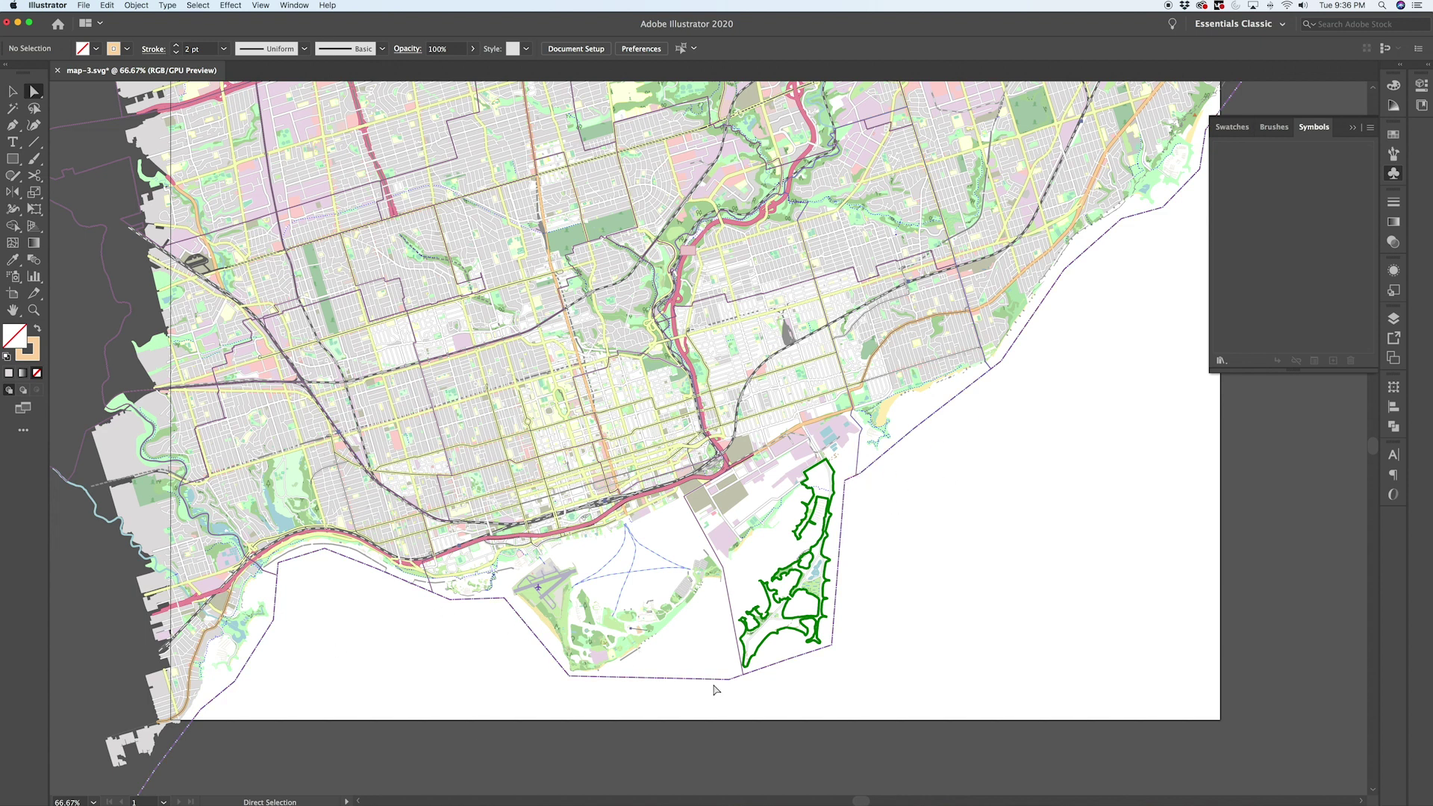
pyautogui.moveTo(690, 691)
pyautogui.mouseDown()
pyautogui.moveTo(713, 673)
pyautogui.moveTo(697, 701)
pyautogui.mouseUp()
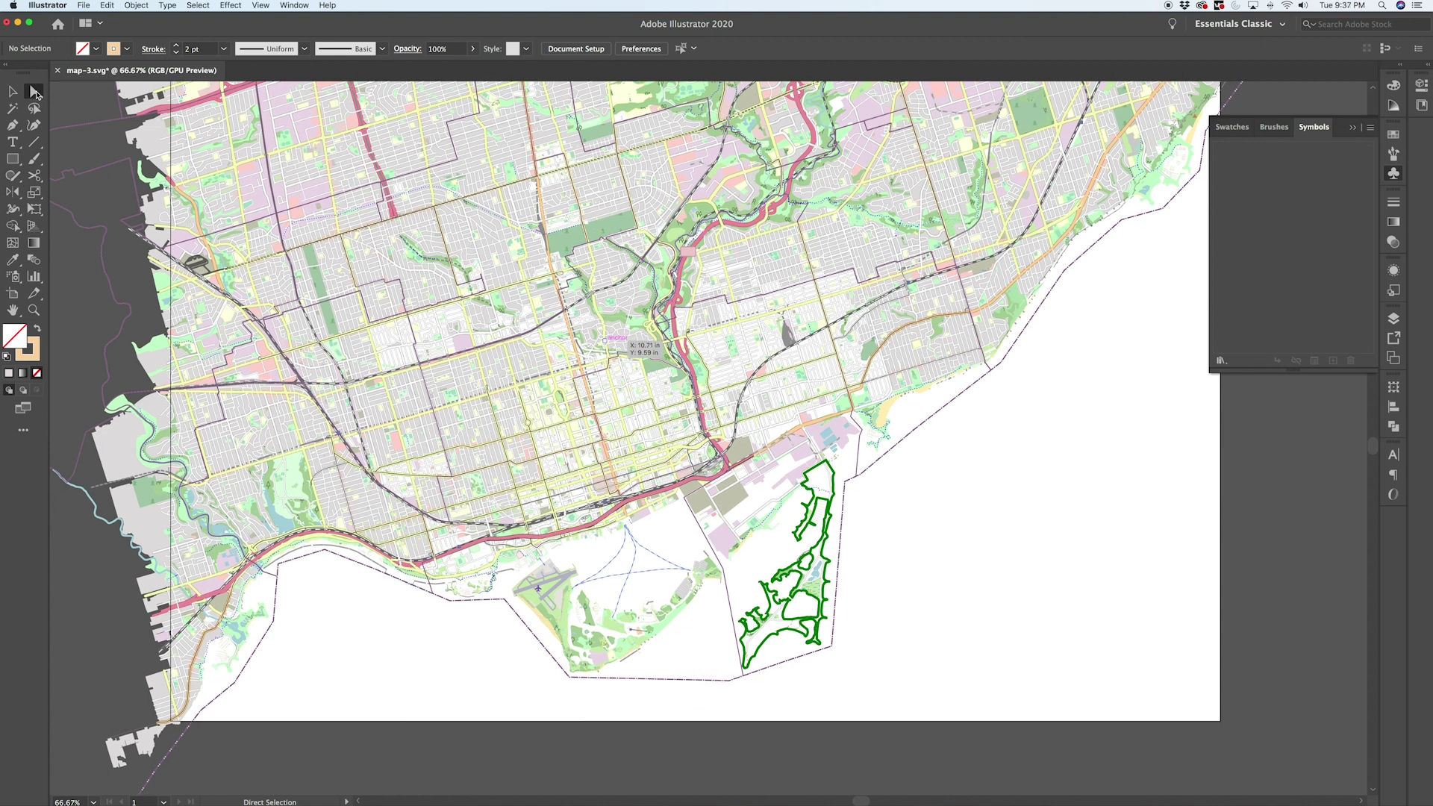
pyautogui.click(729, 675)
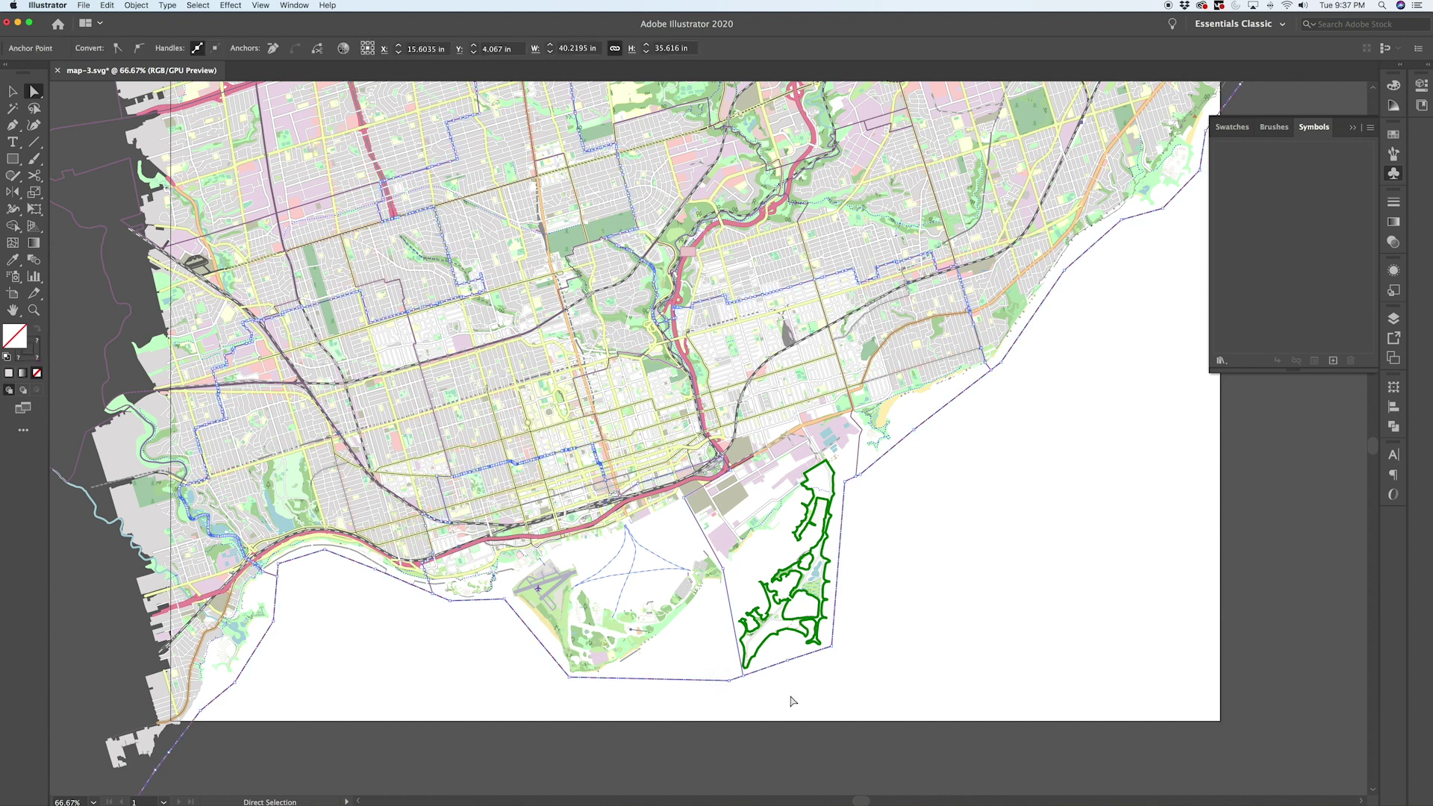
pyautogui.click(972, 414)
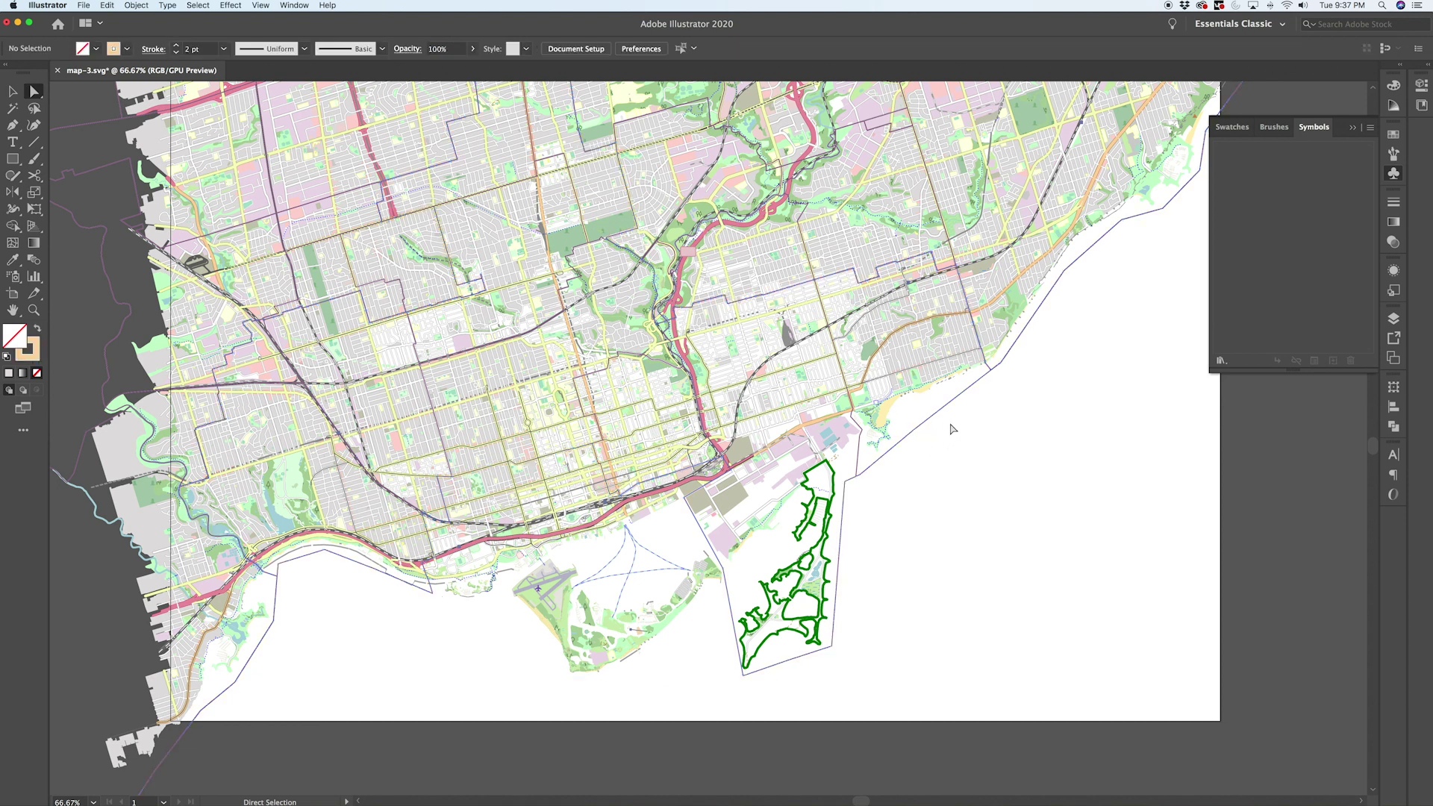
pyautogui.click(947, 436)
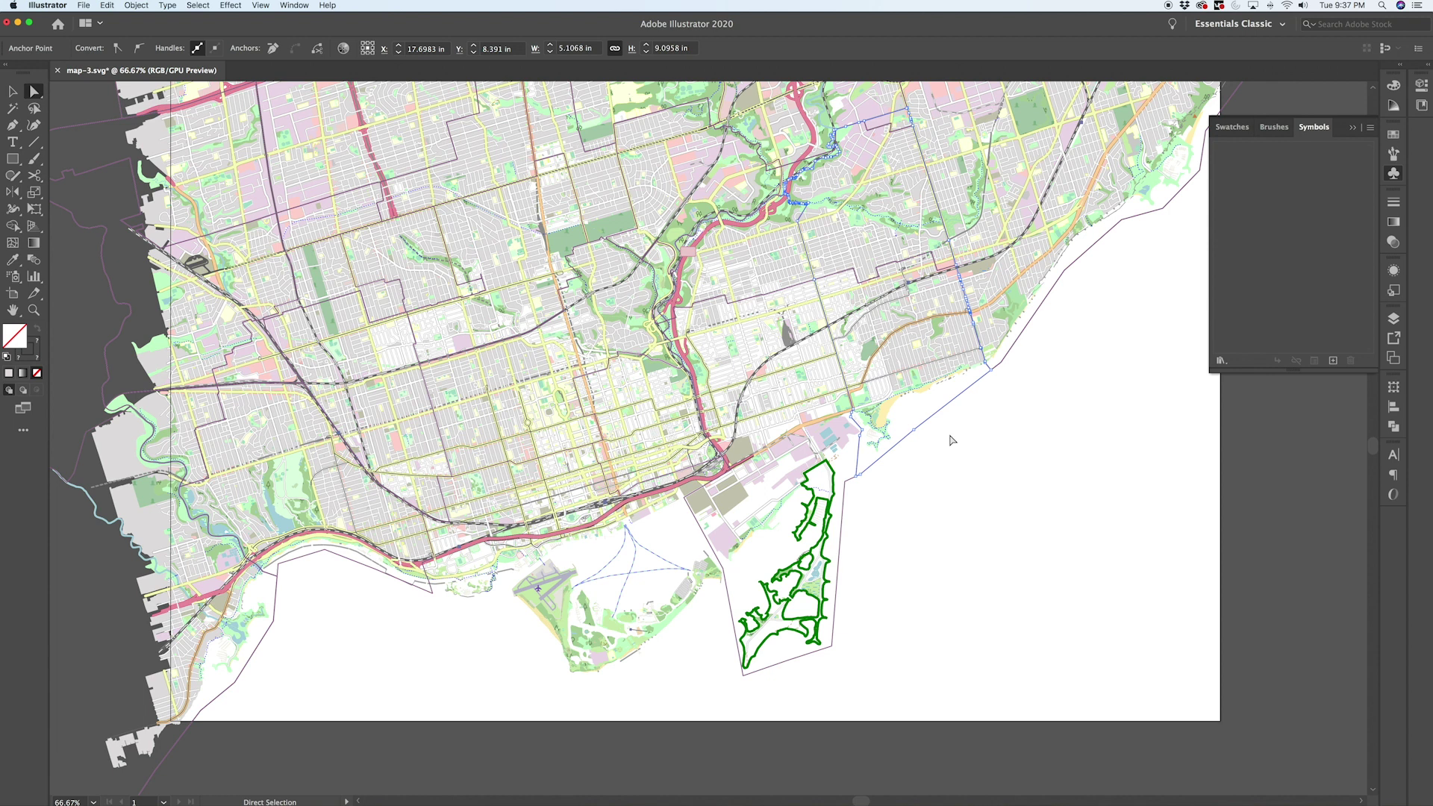
pyautogui.press('Delete')
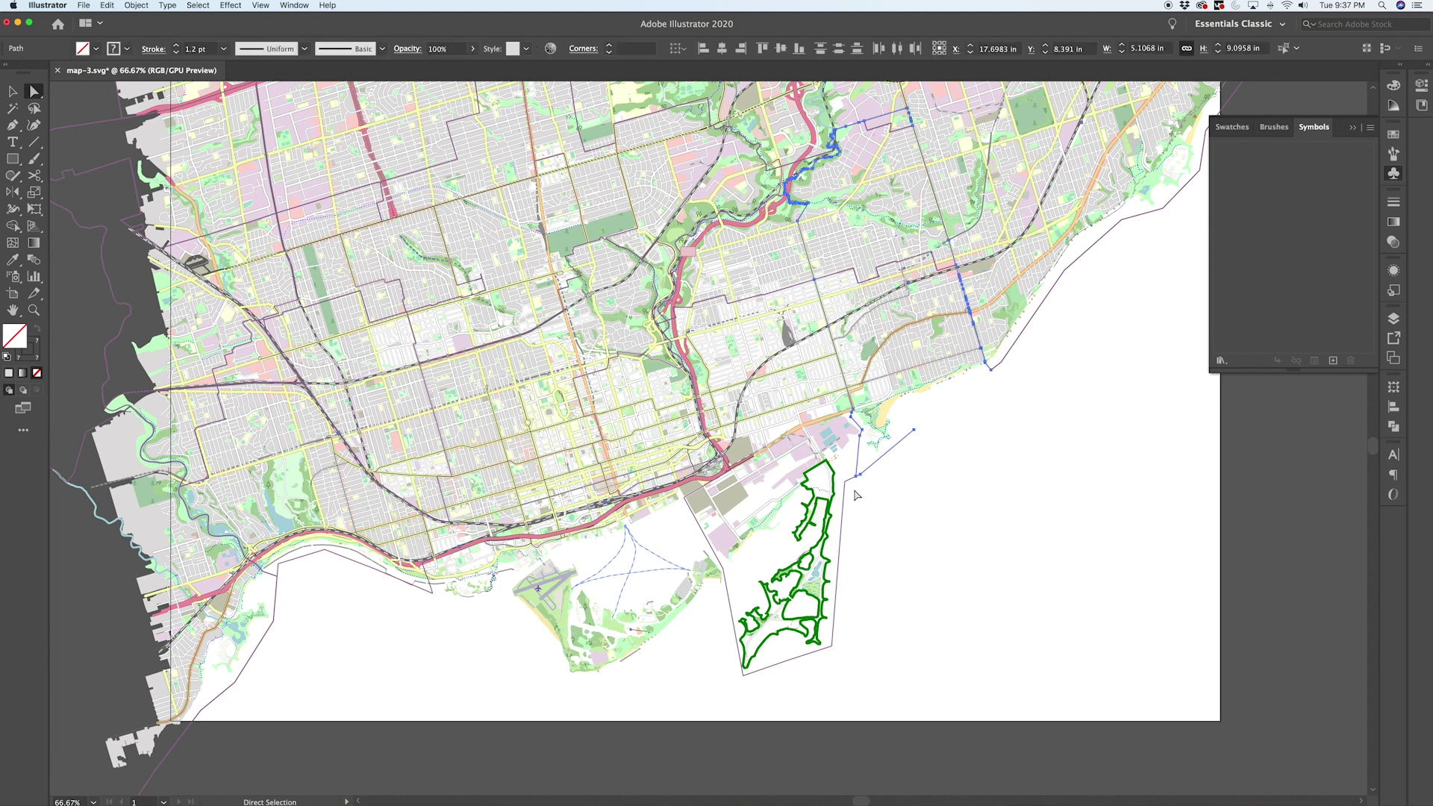
pyautogui.press('Delete')
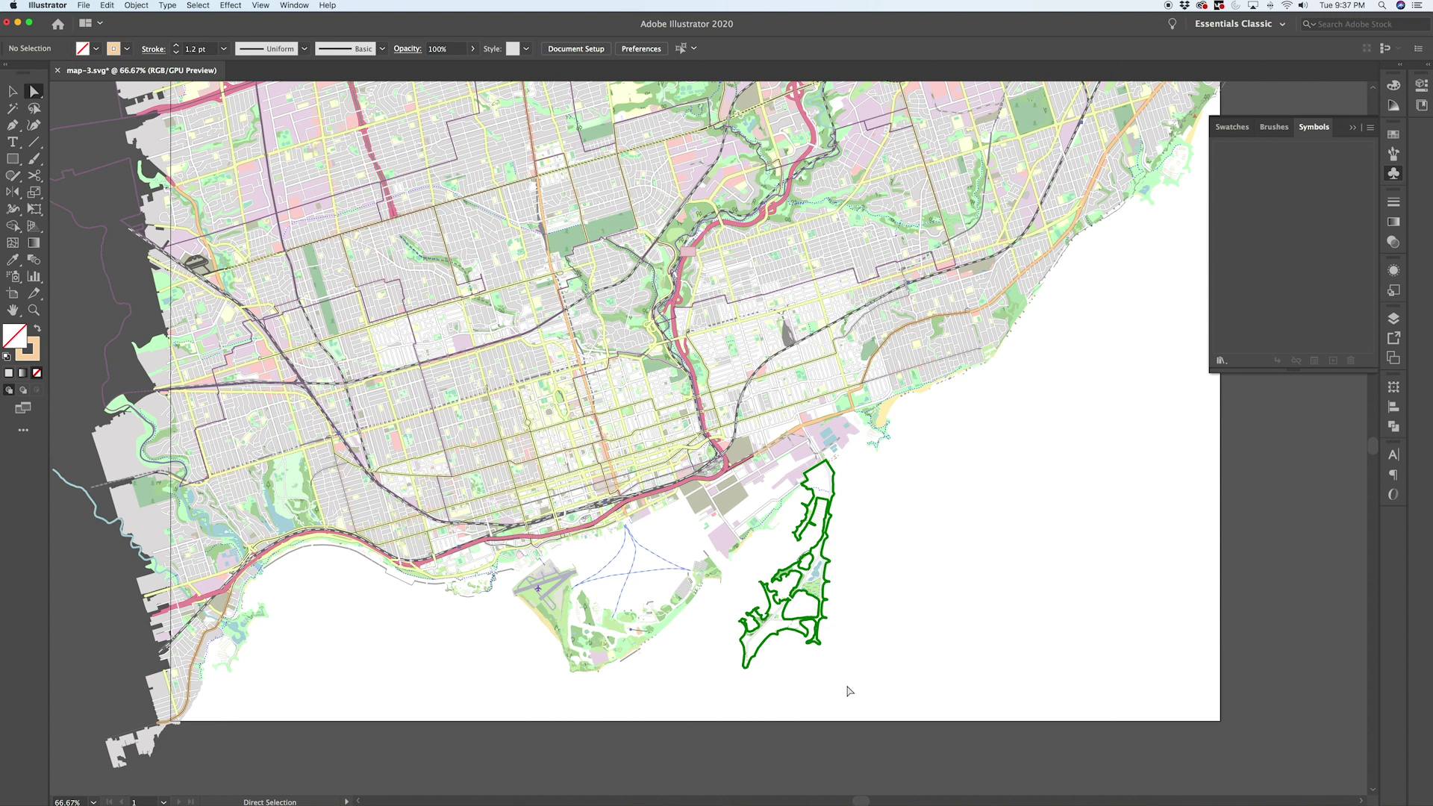
pyautogui.scroll(2, 865, 684)
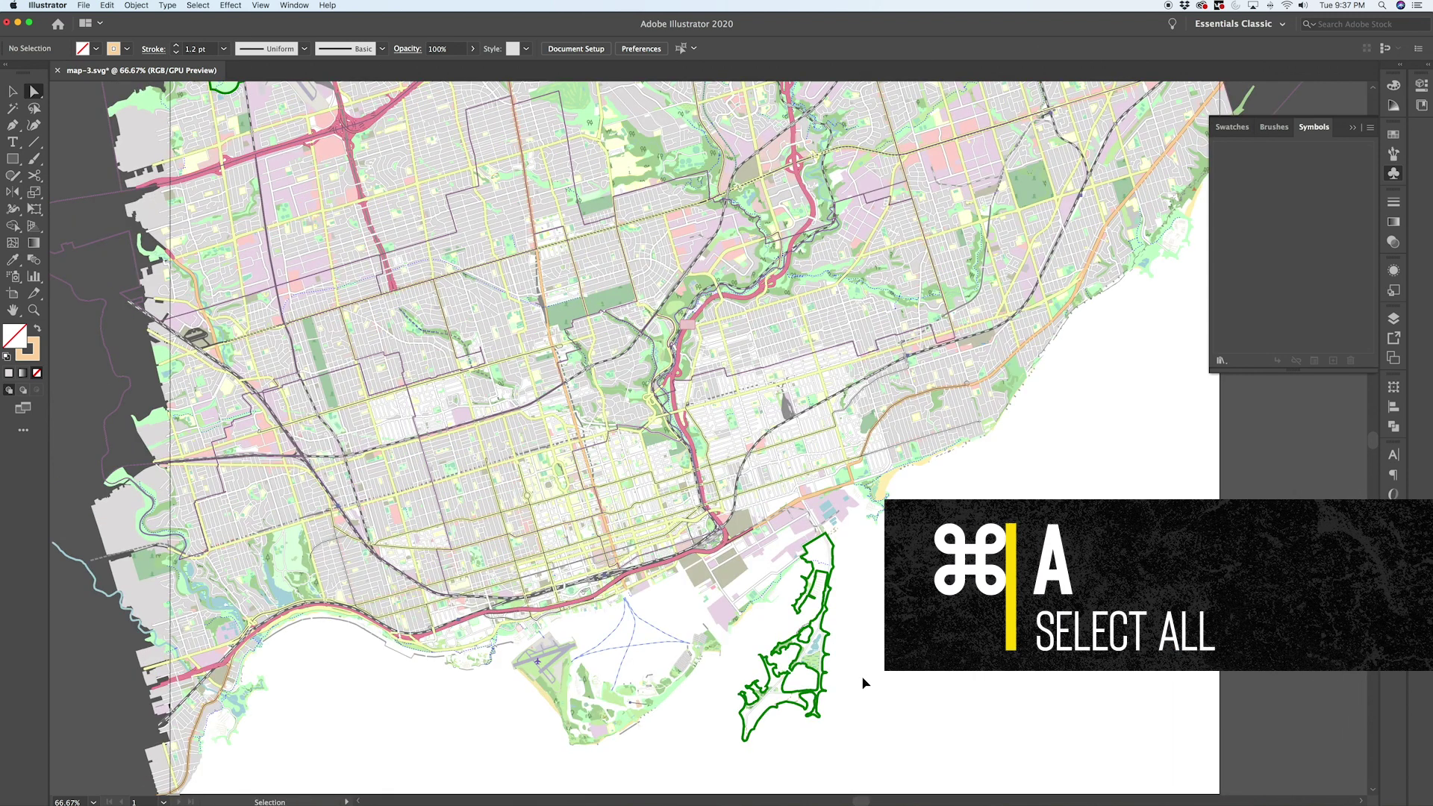
# Step: Select all the map artwork, set its fill to None, and make the stroke colour active
pyautogui.press('super+a')
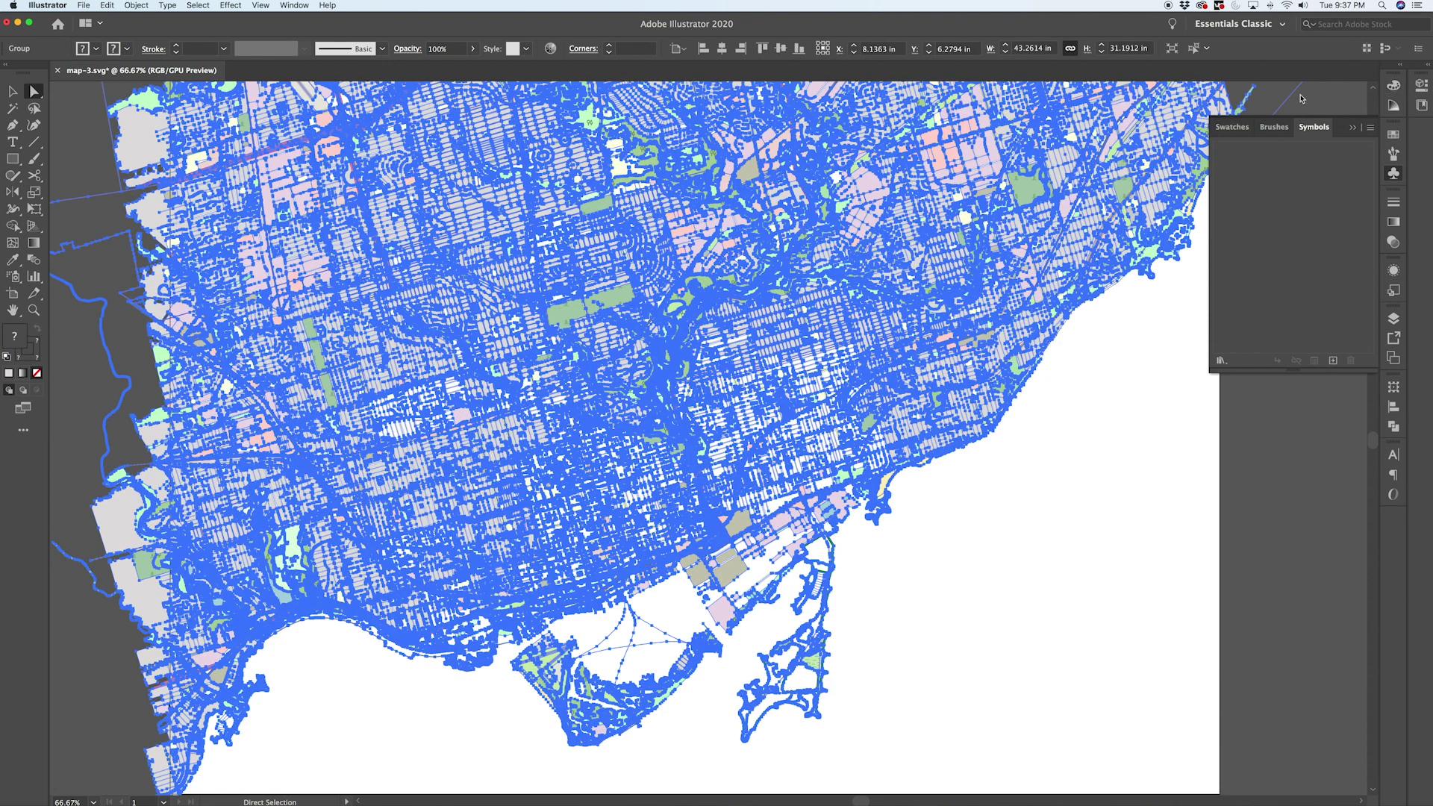
pyautogui.click(1393, 85)
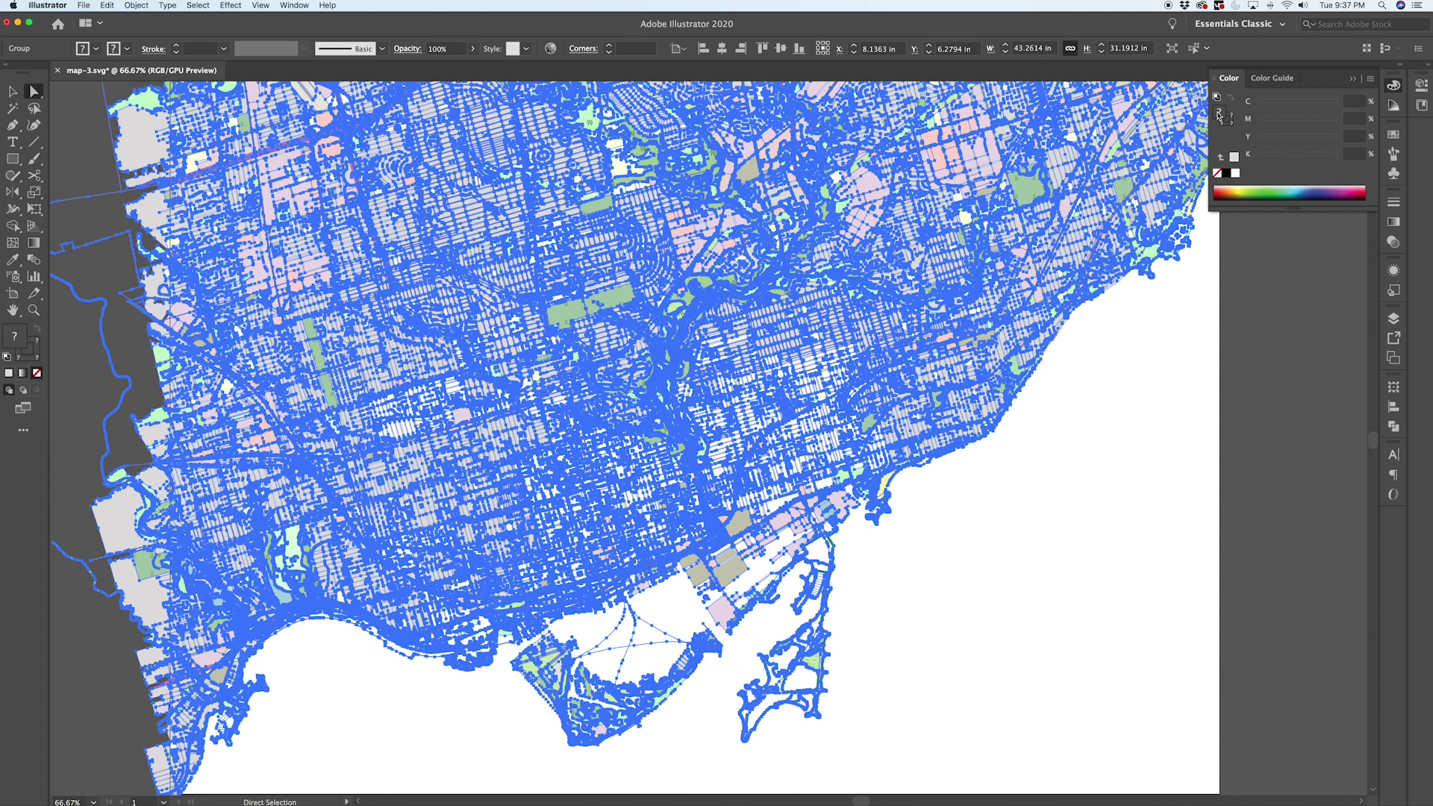
pyautogui.click(1217, 175)
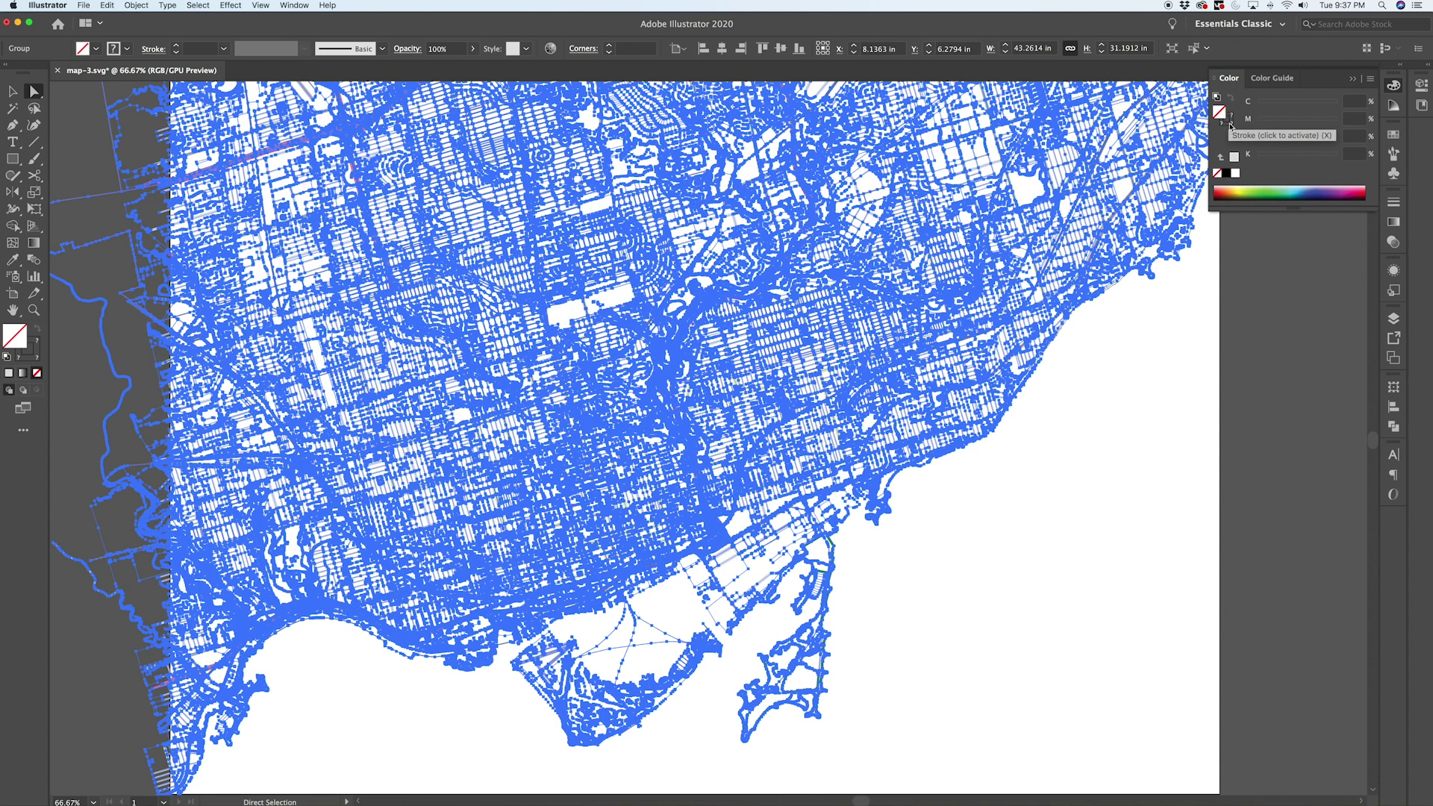
pyautogui.click(1231, 125)
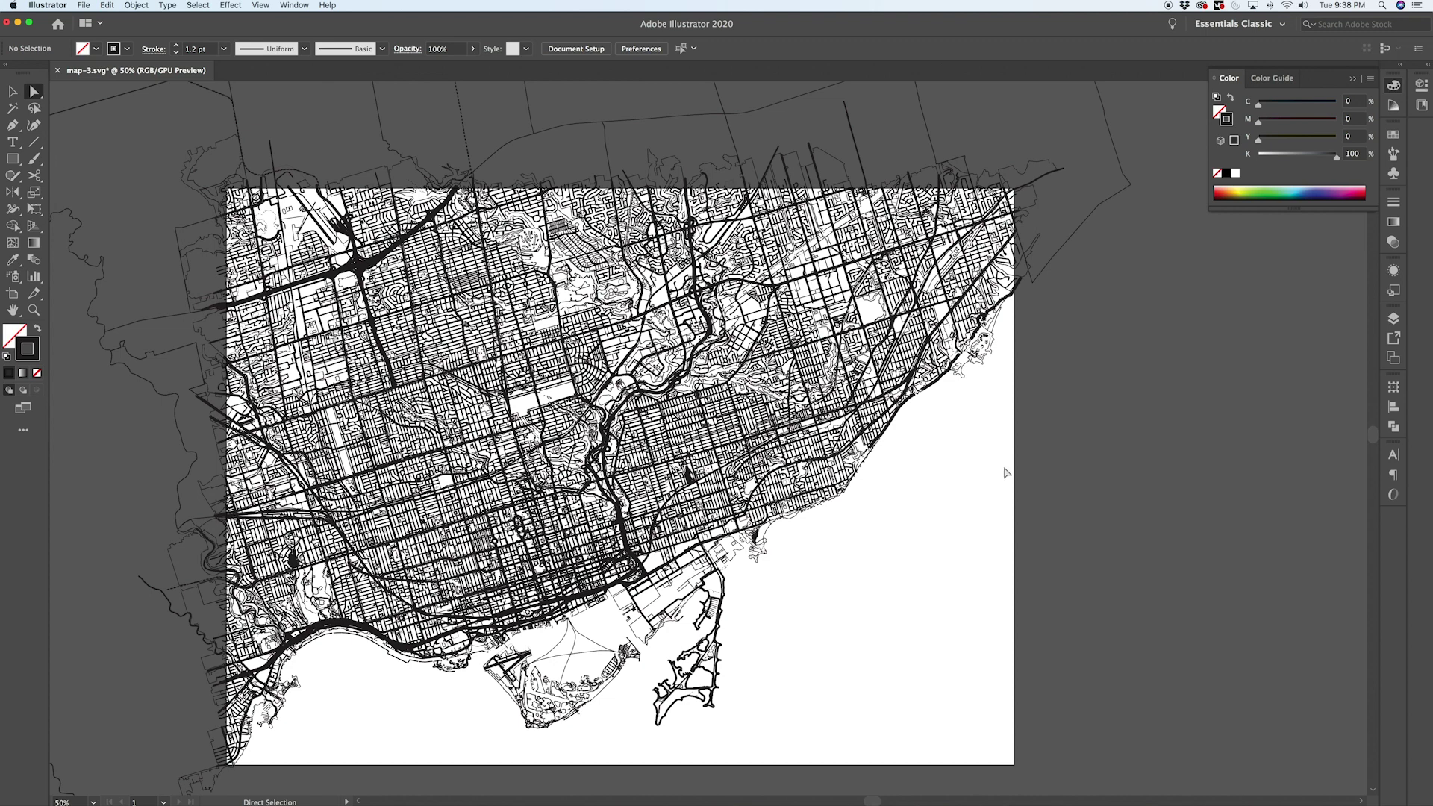
# Step: Select one thin street and every other path sharing its stroke weight
pyautogui.press('alt')
pyautogui.scroll(6, 573, 381)
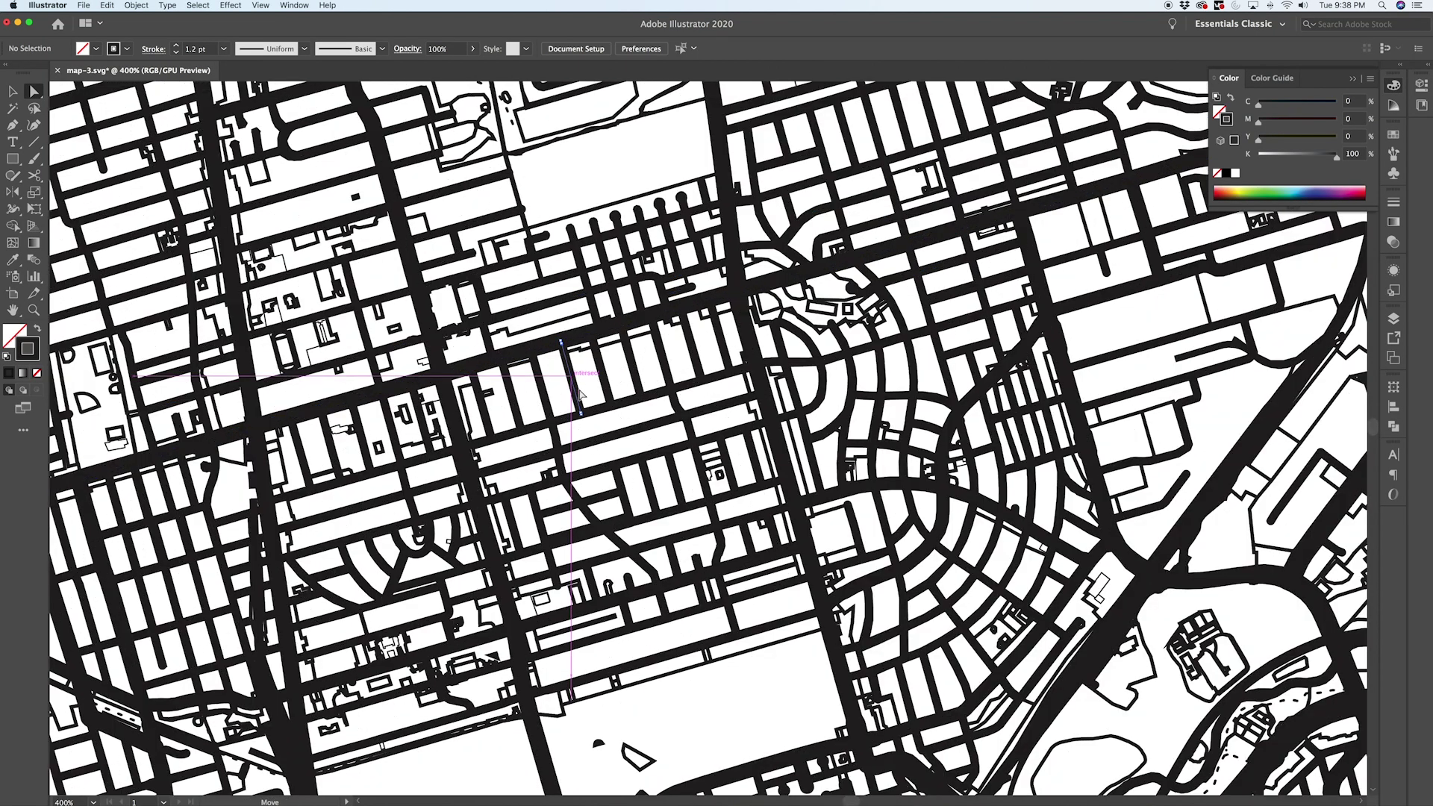
pyautogui.click(575, 382)
pyautogui.click(1394, 201)
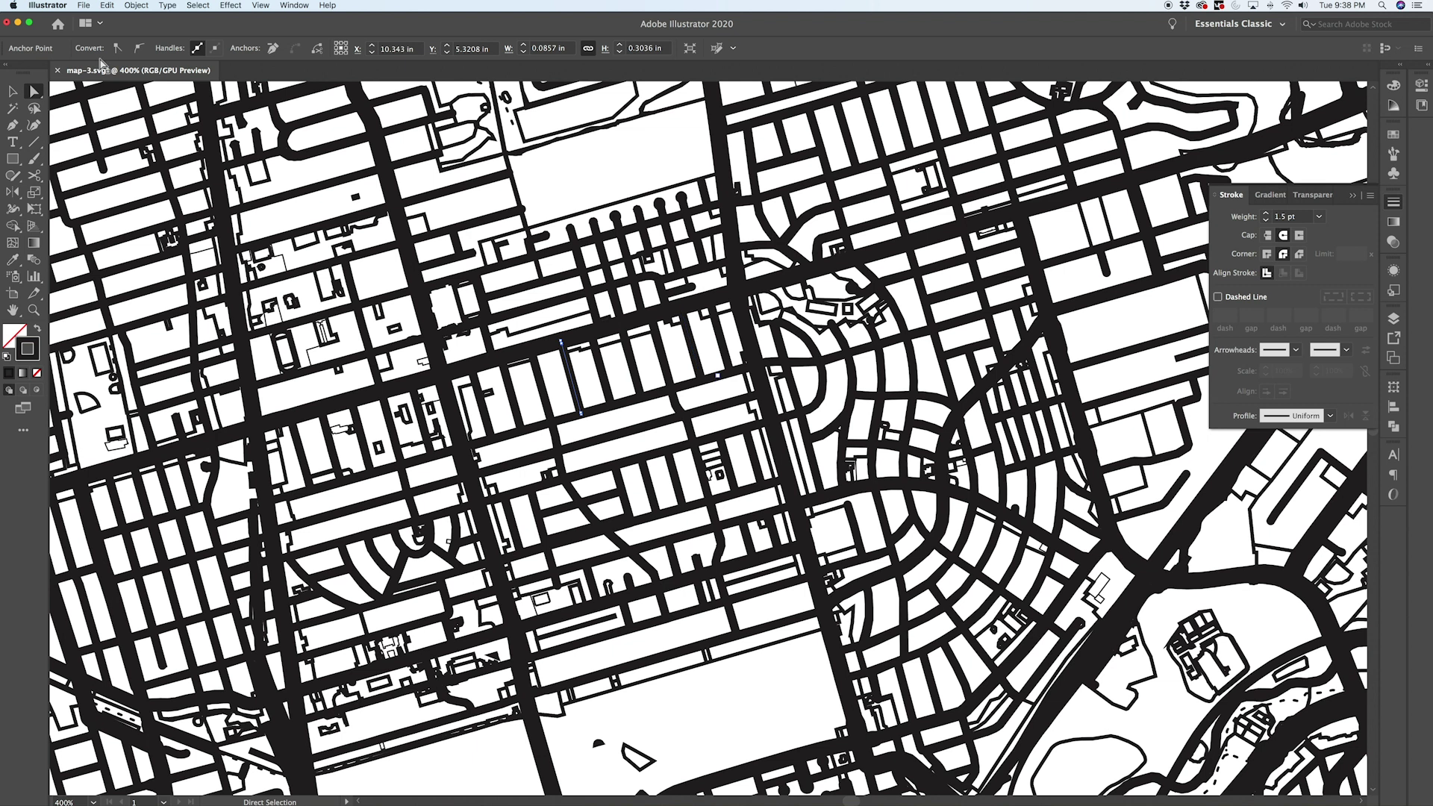
pyautogui.click(198, 5)
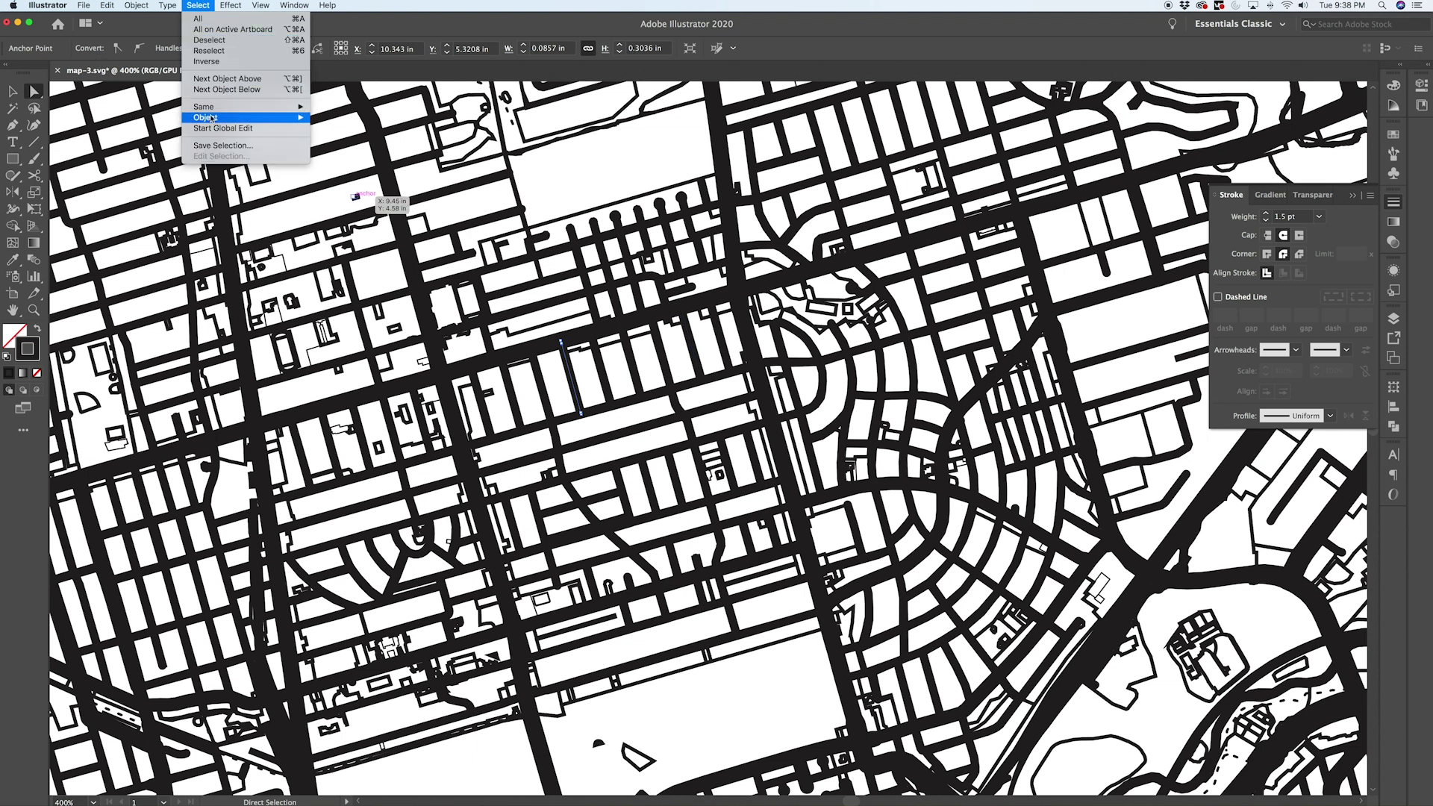
pyautogui.moveTo(224, 107)
pyautogui.click(365, 181)
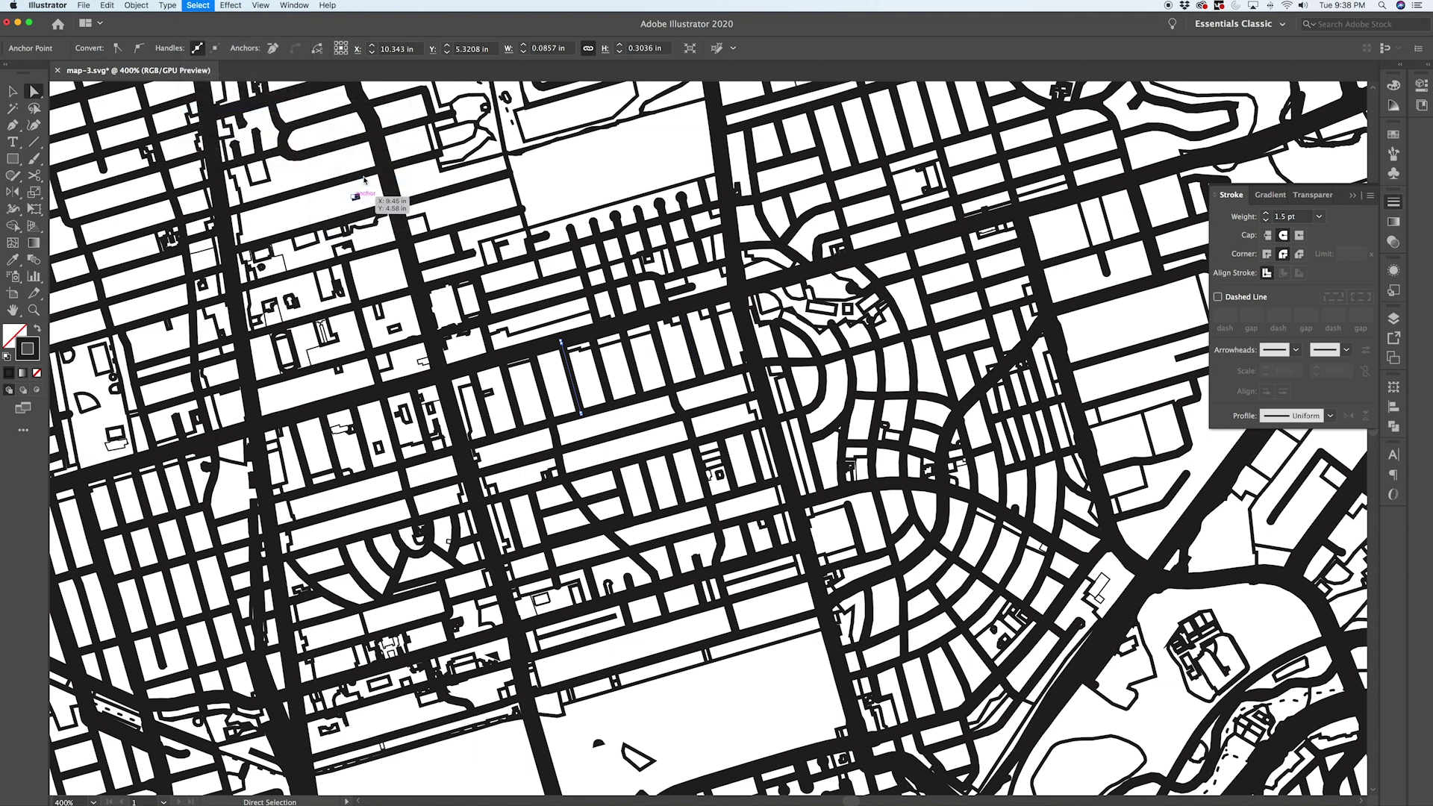
# Step: Try 1, 0.75 and 1 pt on the matching streets, settling on 1.5 pt
pyautogui.click(1266, 221)
pyautogui.press('Down')
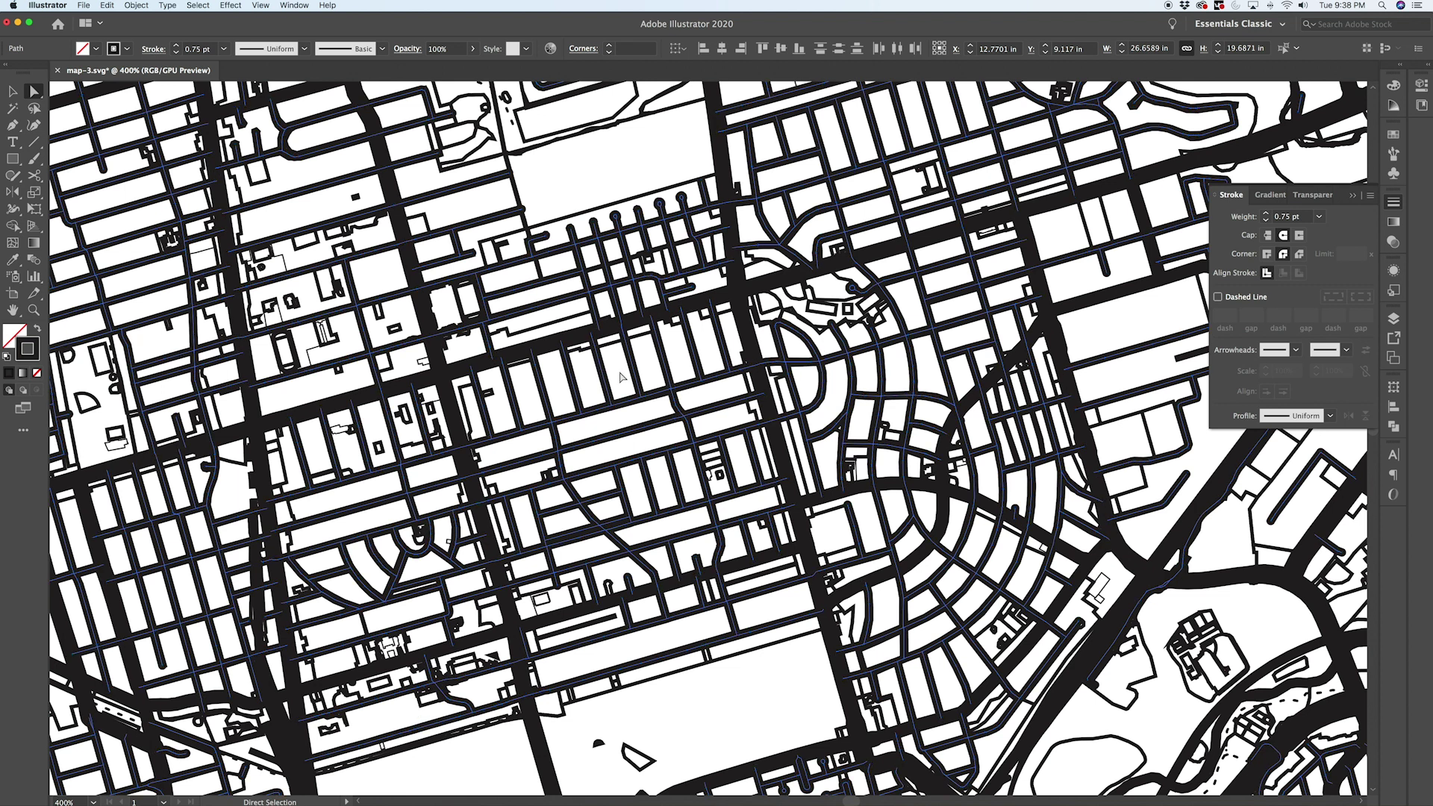
pyautogui.press('Up')
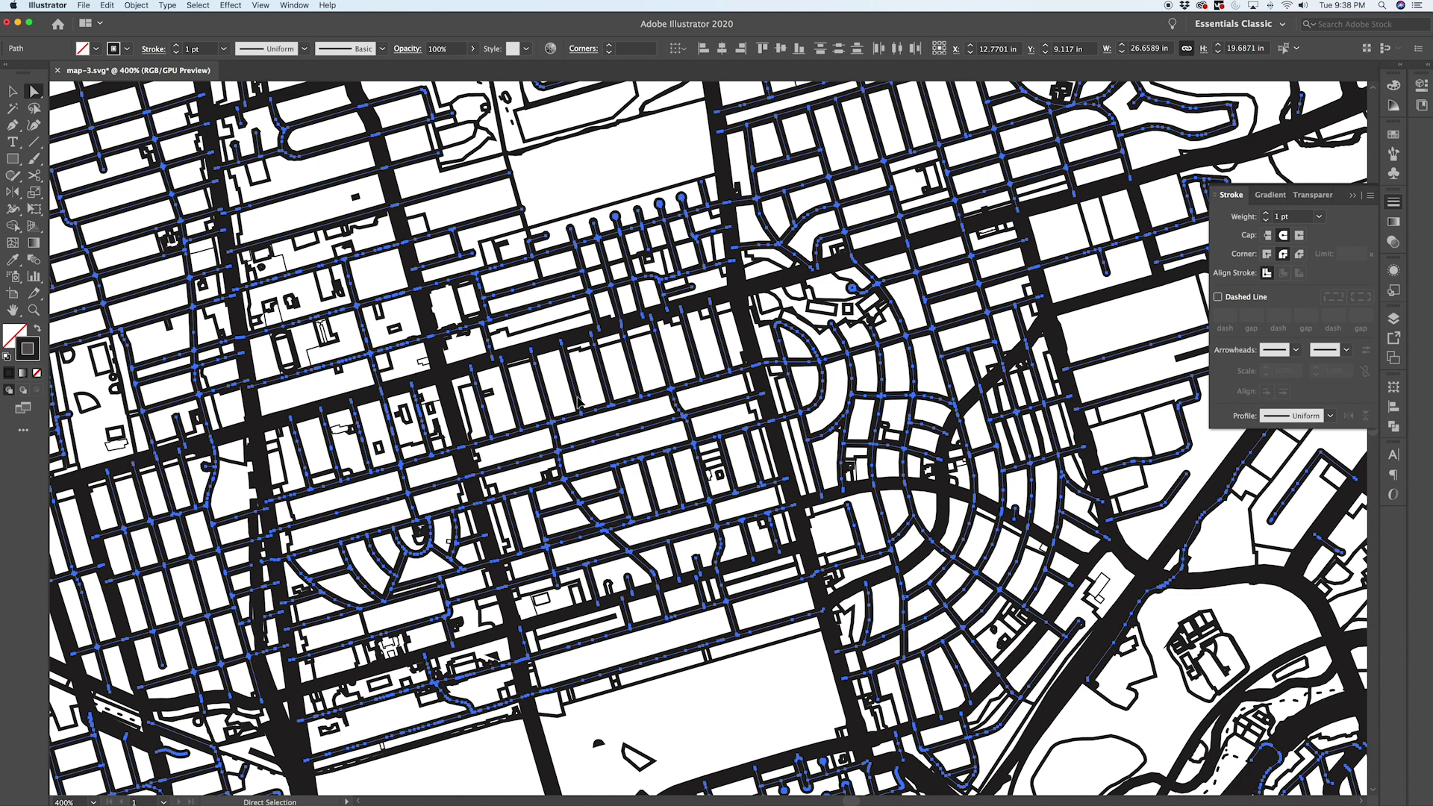
pyautogui.press('Up')
# Step: Zoom out and deselect everything to review the updated street lines
pyautogui.press('super+minus')
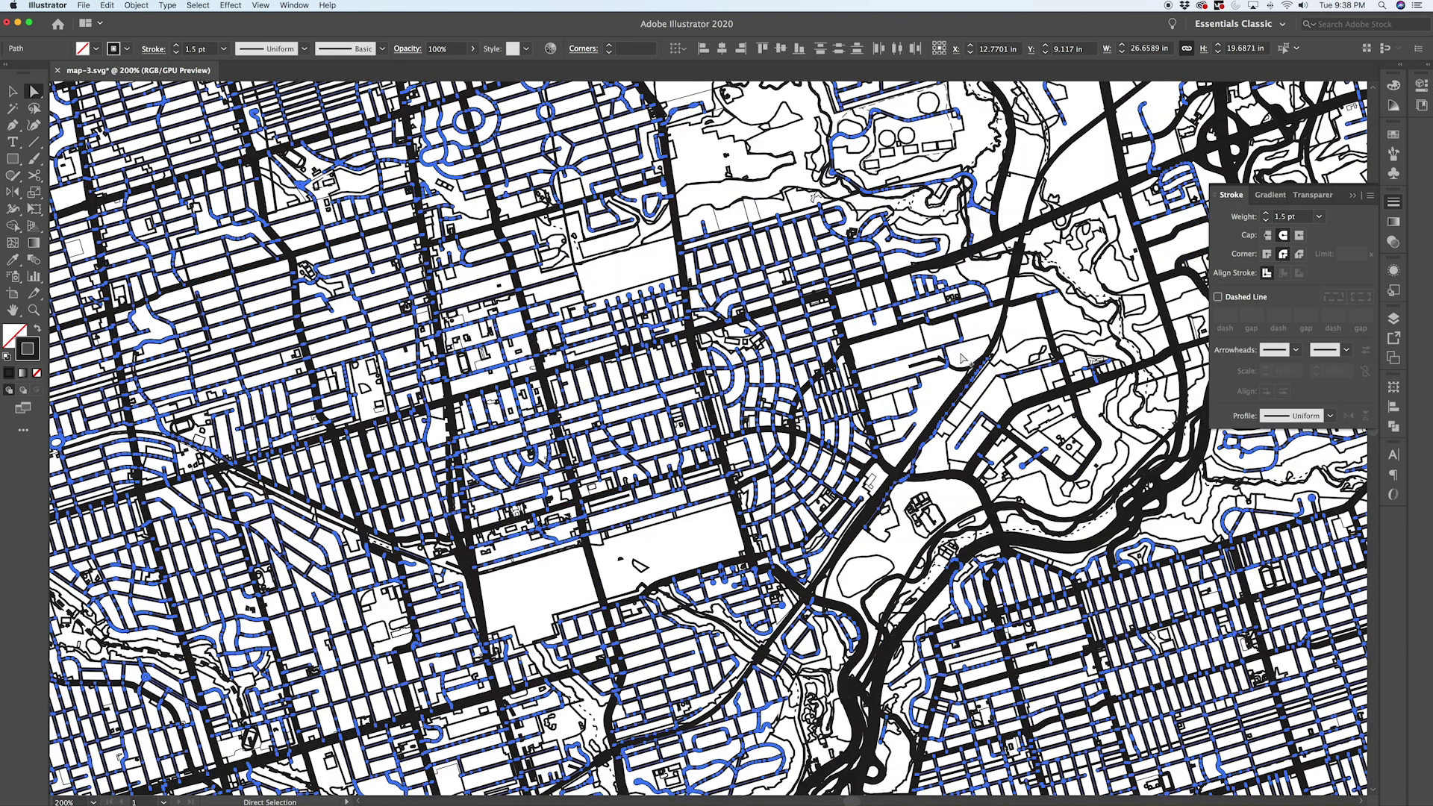
pyautogui.keyDown('alt'); pyautogui.scroll(-3, 961, 357); pyautogui.keyUp('alt')
pyautogui.keyDown('alt'); pyautogui.scroll(-2, 976, 358); pyautogui.keyUp('alt')
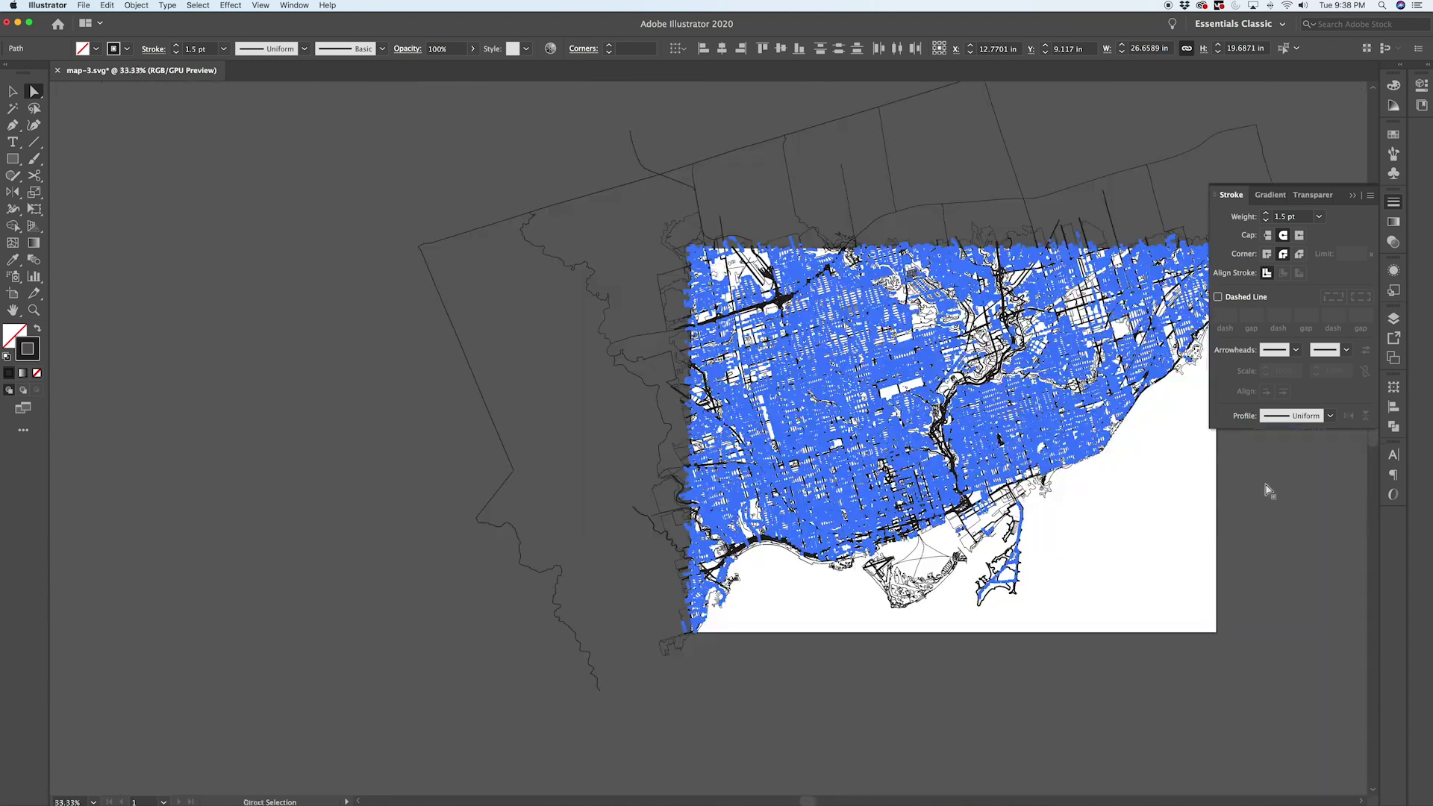
pyautogui.click(1077, 515)
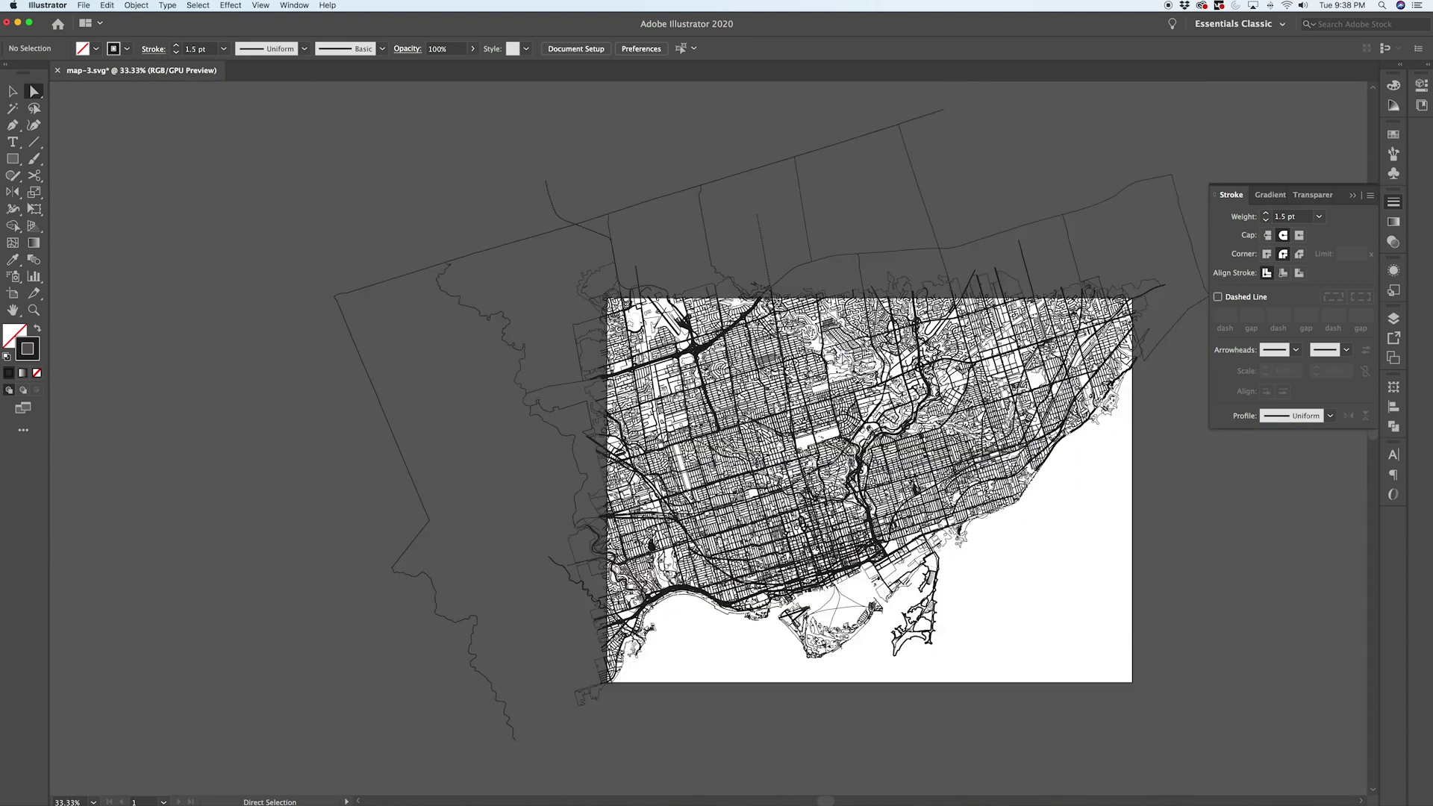
pyautogui.hscroll(5, 821, 447)
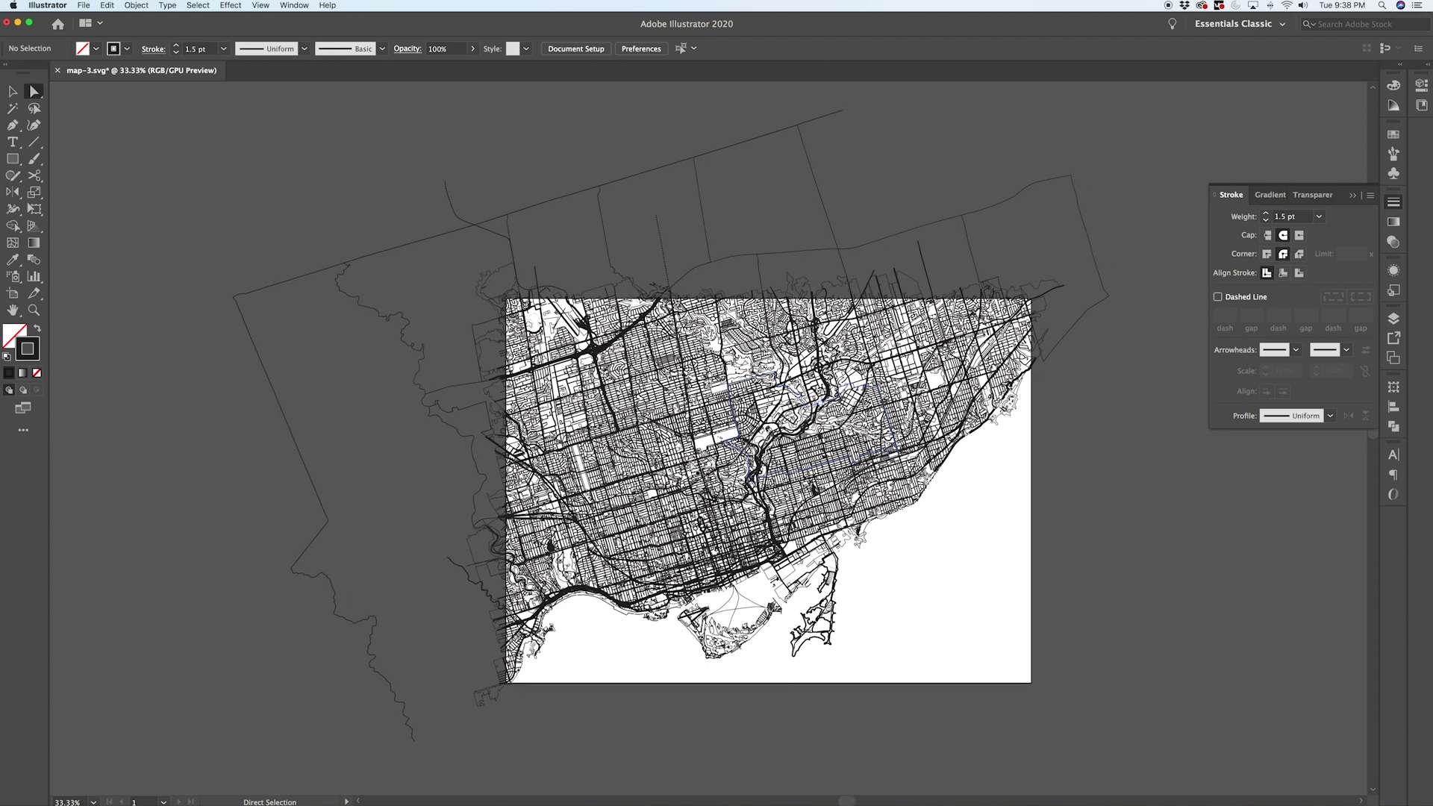
pyautogui.press('v')
pyautogui.press('a')
# Step: Scale the whole map group uniformly to 300% without scaling stroke weights
pyautogui.press('v')
pyautogui.click(1021, 499)
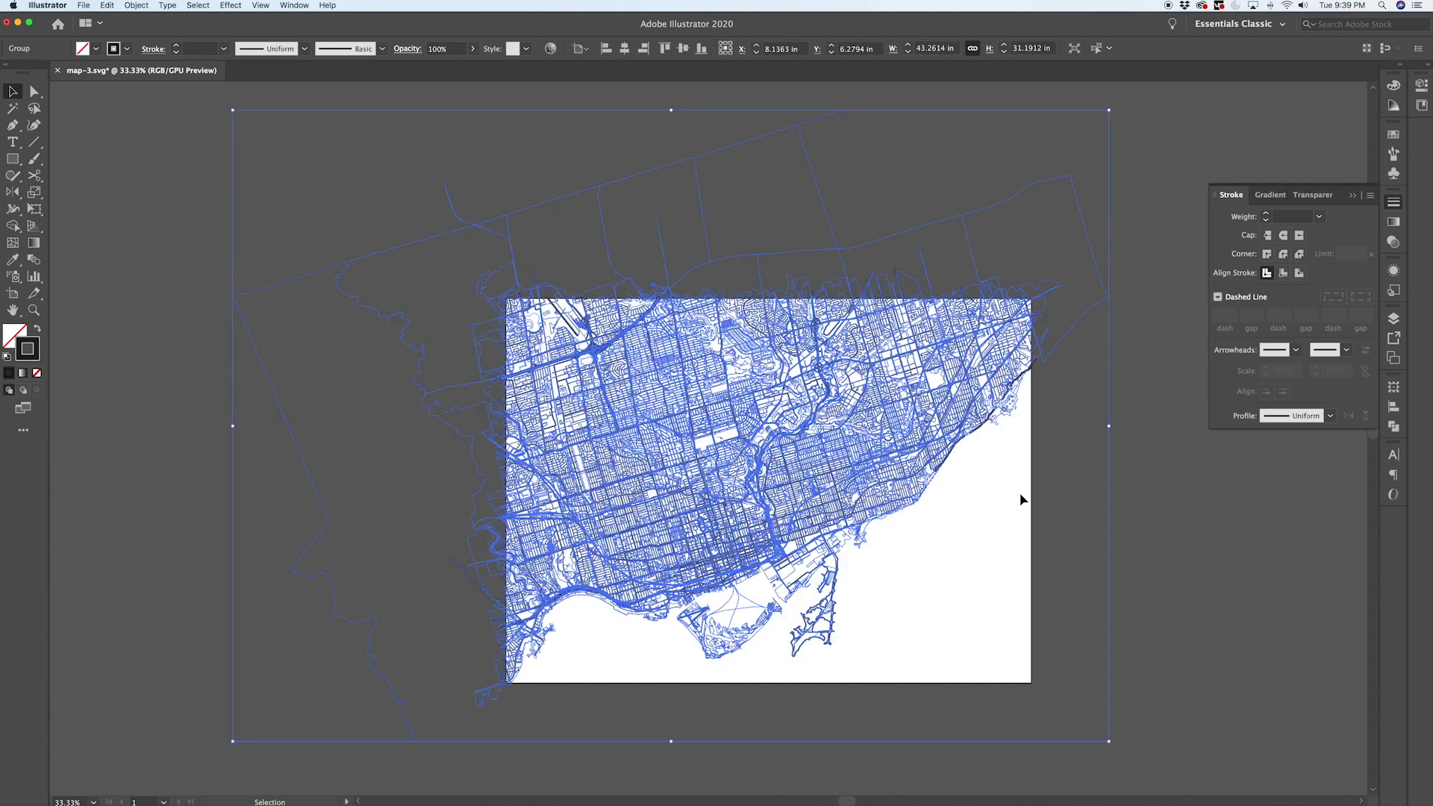
pyautogui.click(136, 5)
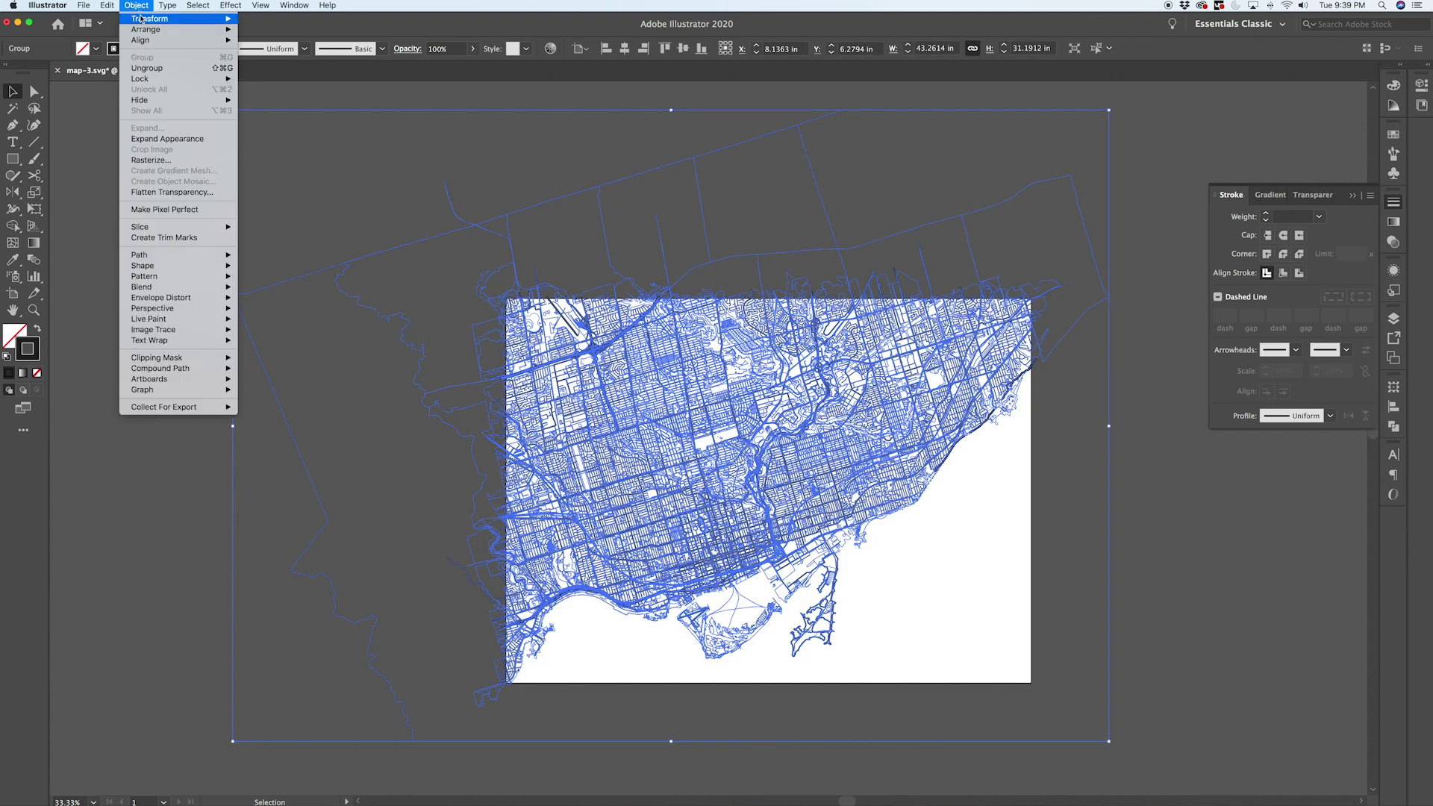
pyautogui.moveTo(141, 18)
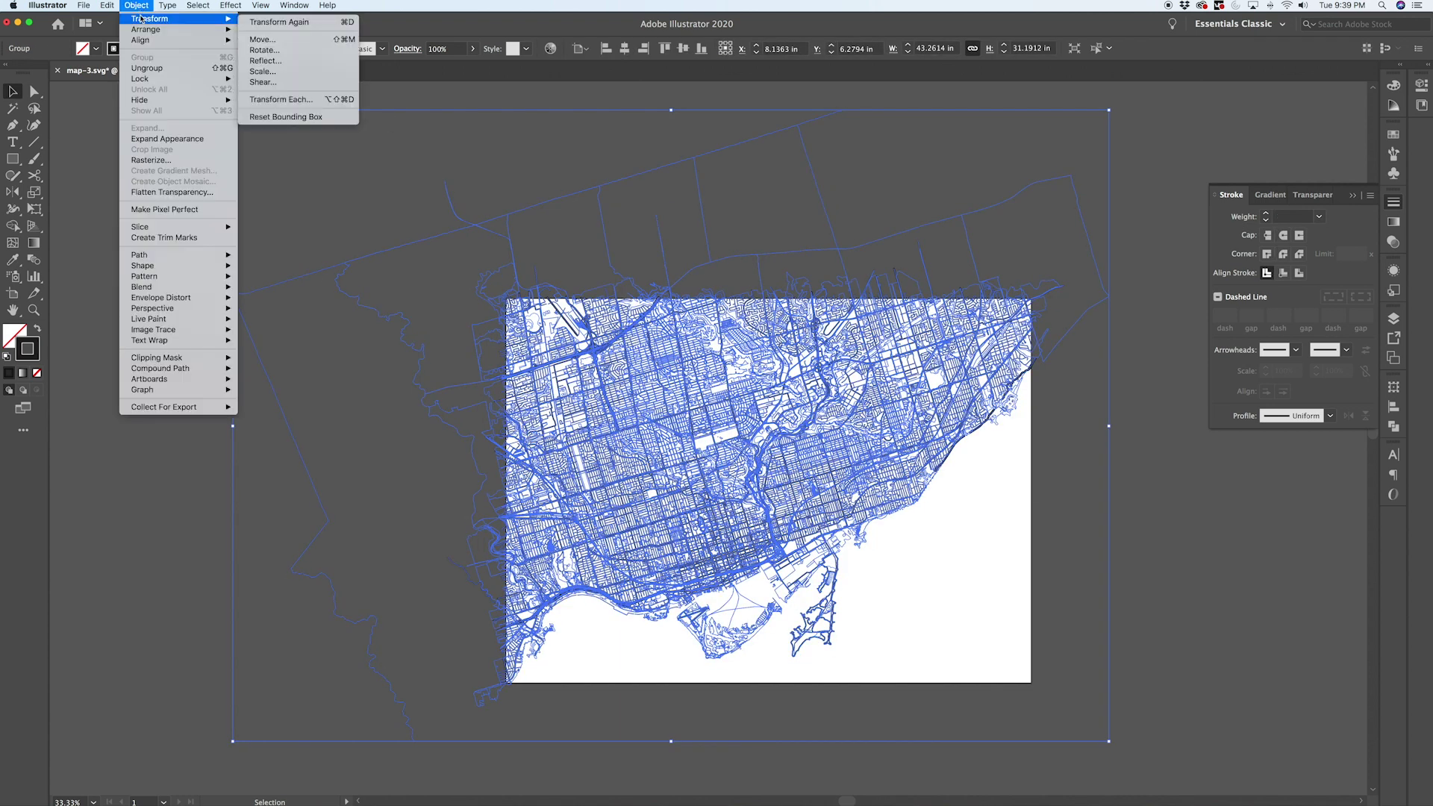
pyautogui.click(271, 77)
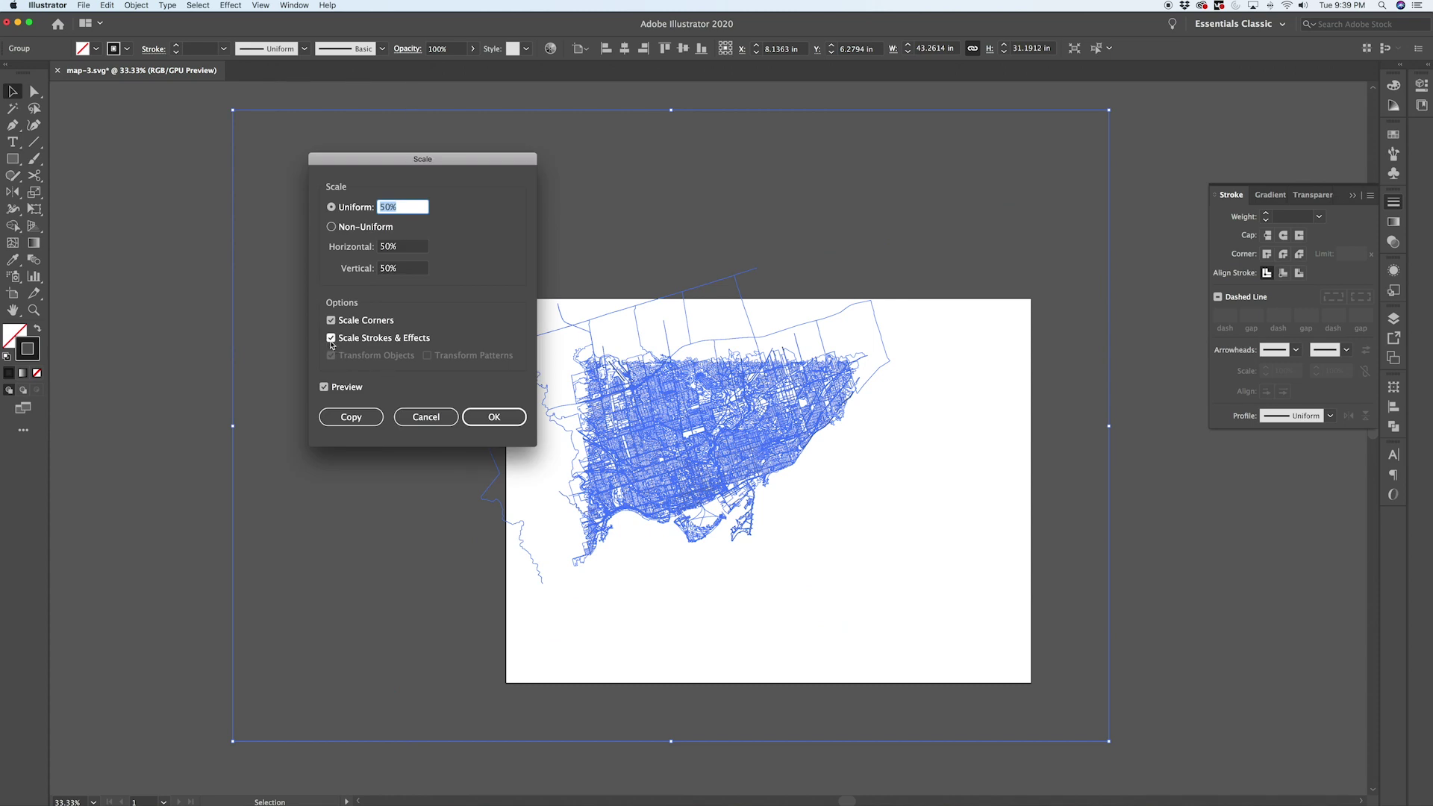
pyautogui.click(331, 339)
pyautogui.click(328, 342)
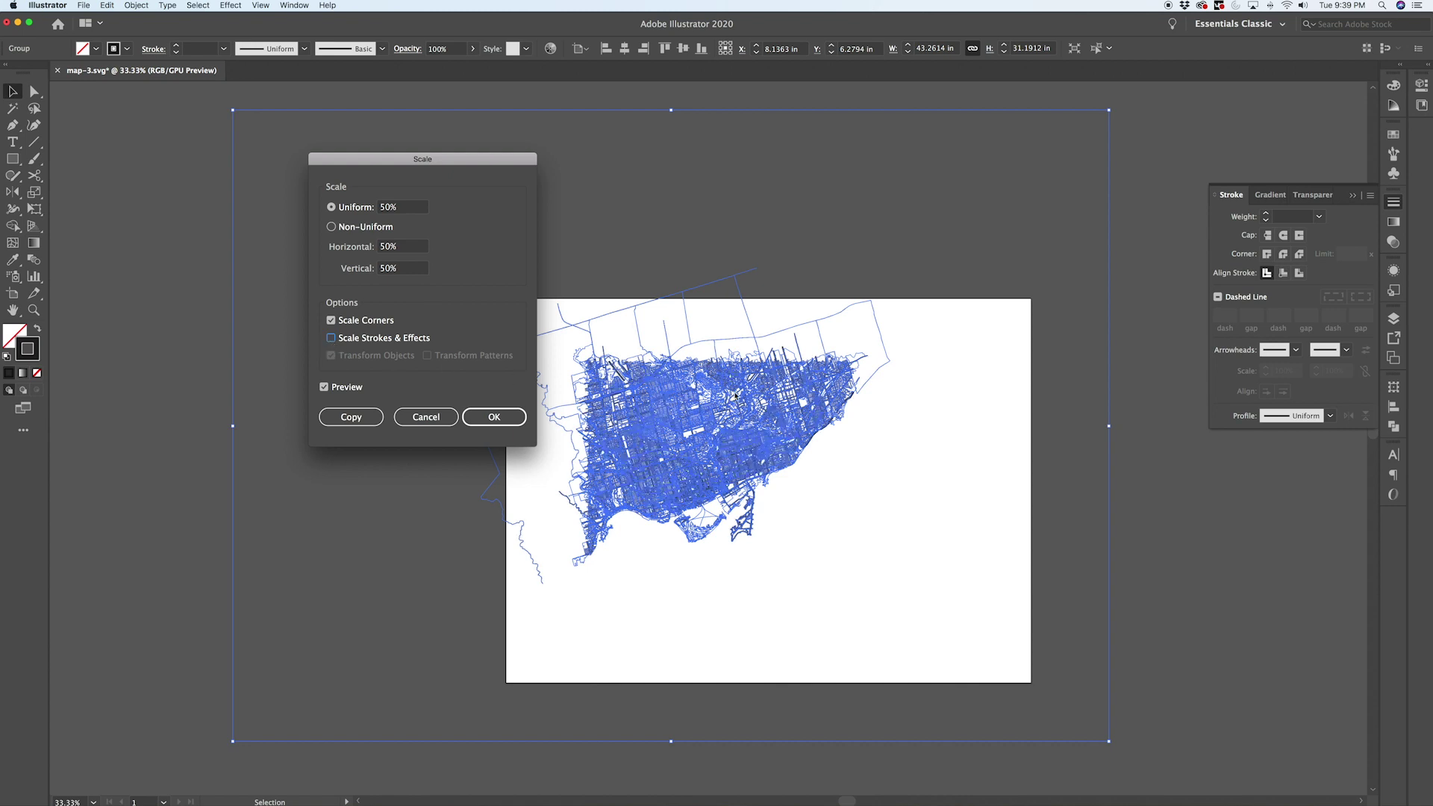
pyautogui.click(400, 210)
pyautogui.write('300')
pyautogui.click(495, 418)
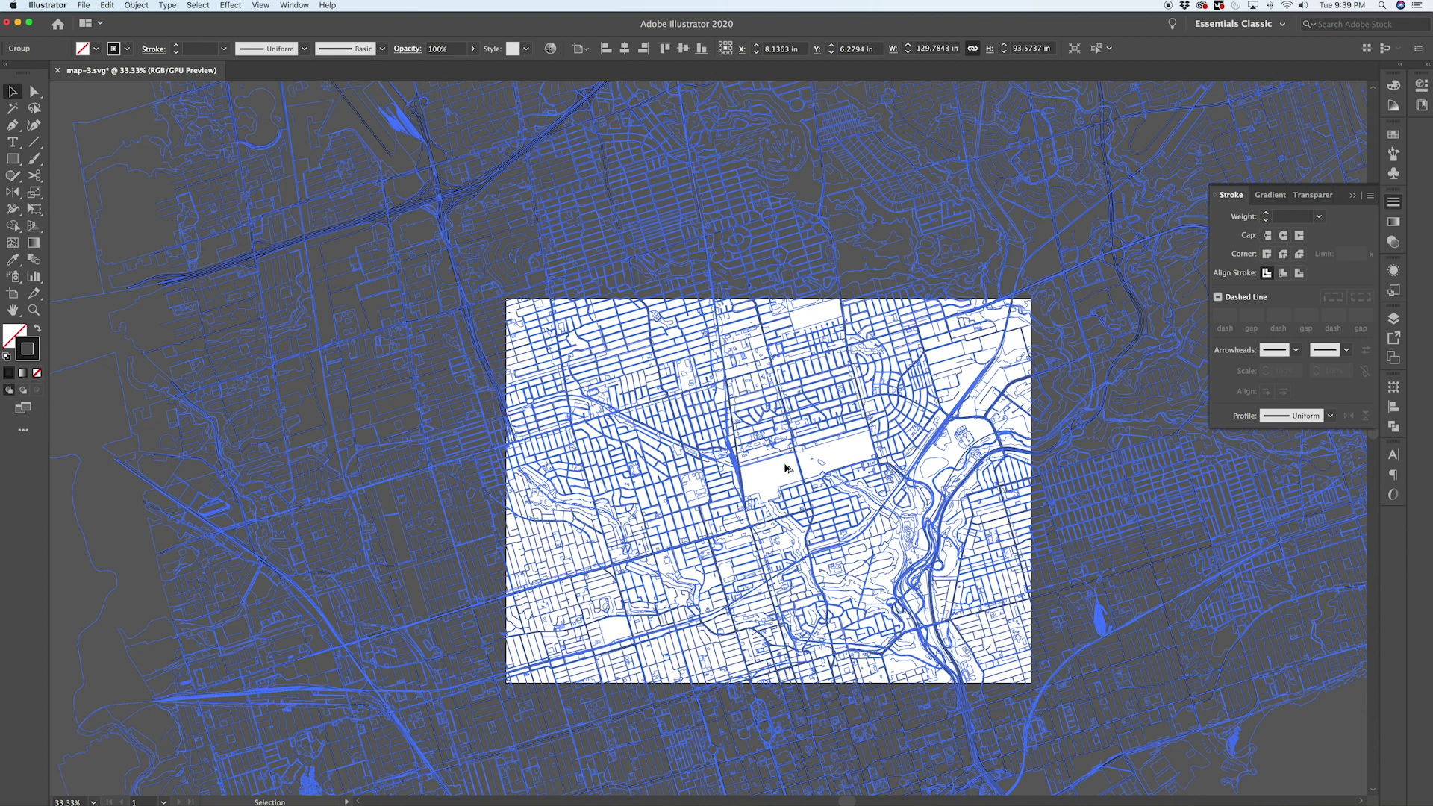
# Step: Deselect to inspect the enlarged map, then select all the artwork again
pyautogui.scroll(-2, 916, 520)
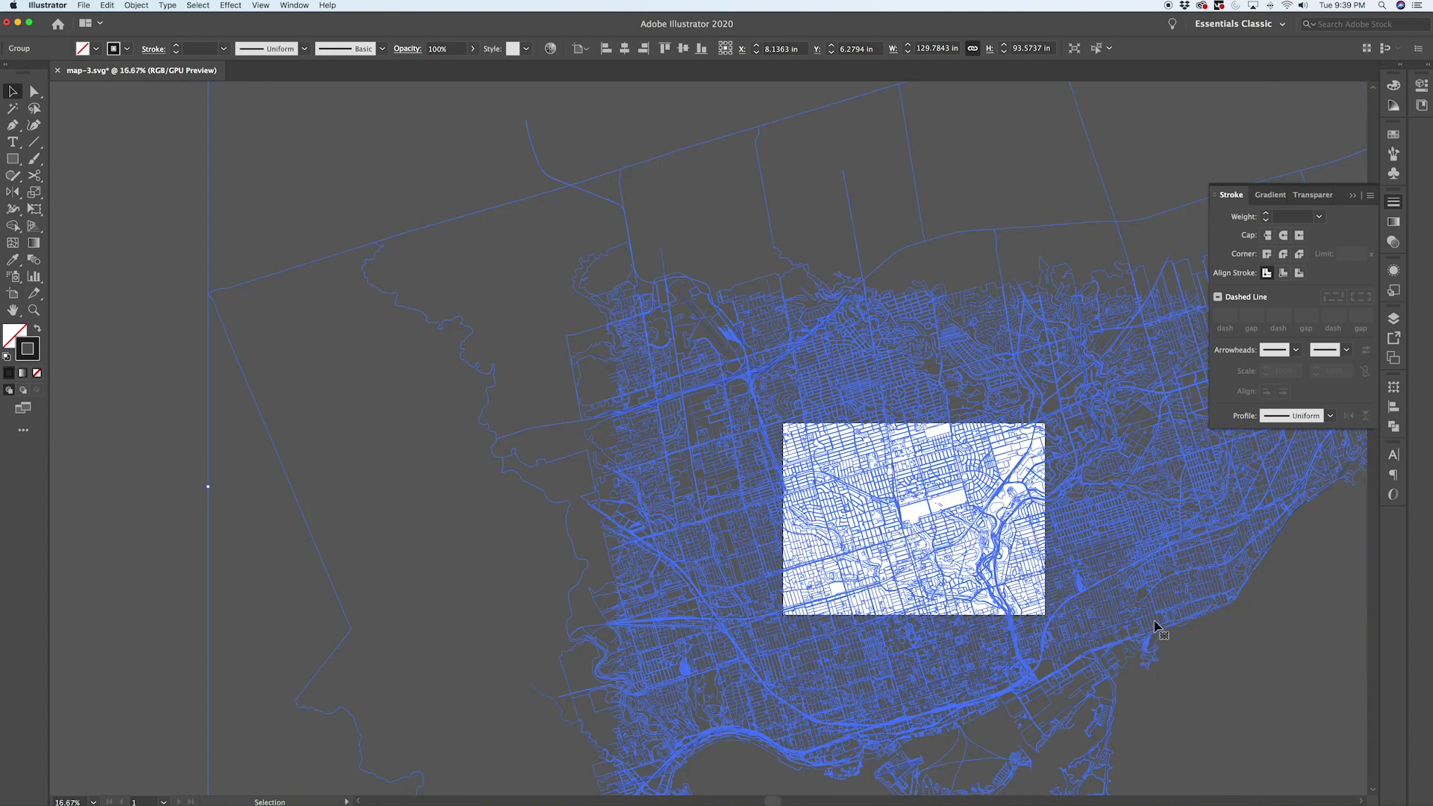
pyautogui.click(1219, 674)
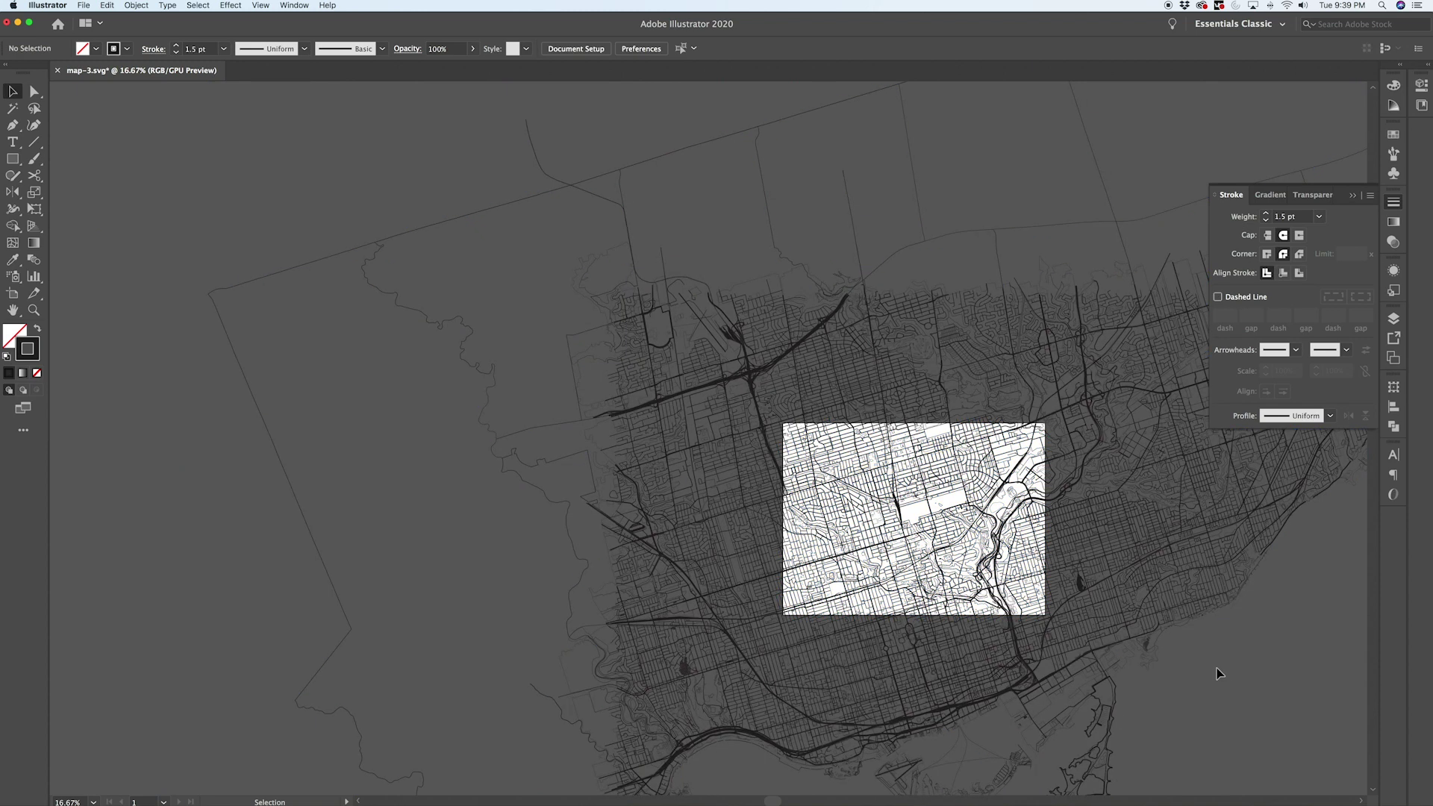
pyautogui.hscroll(4, 1195, 671)
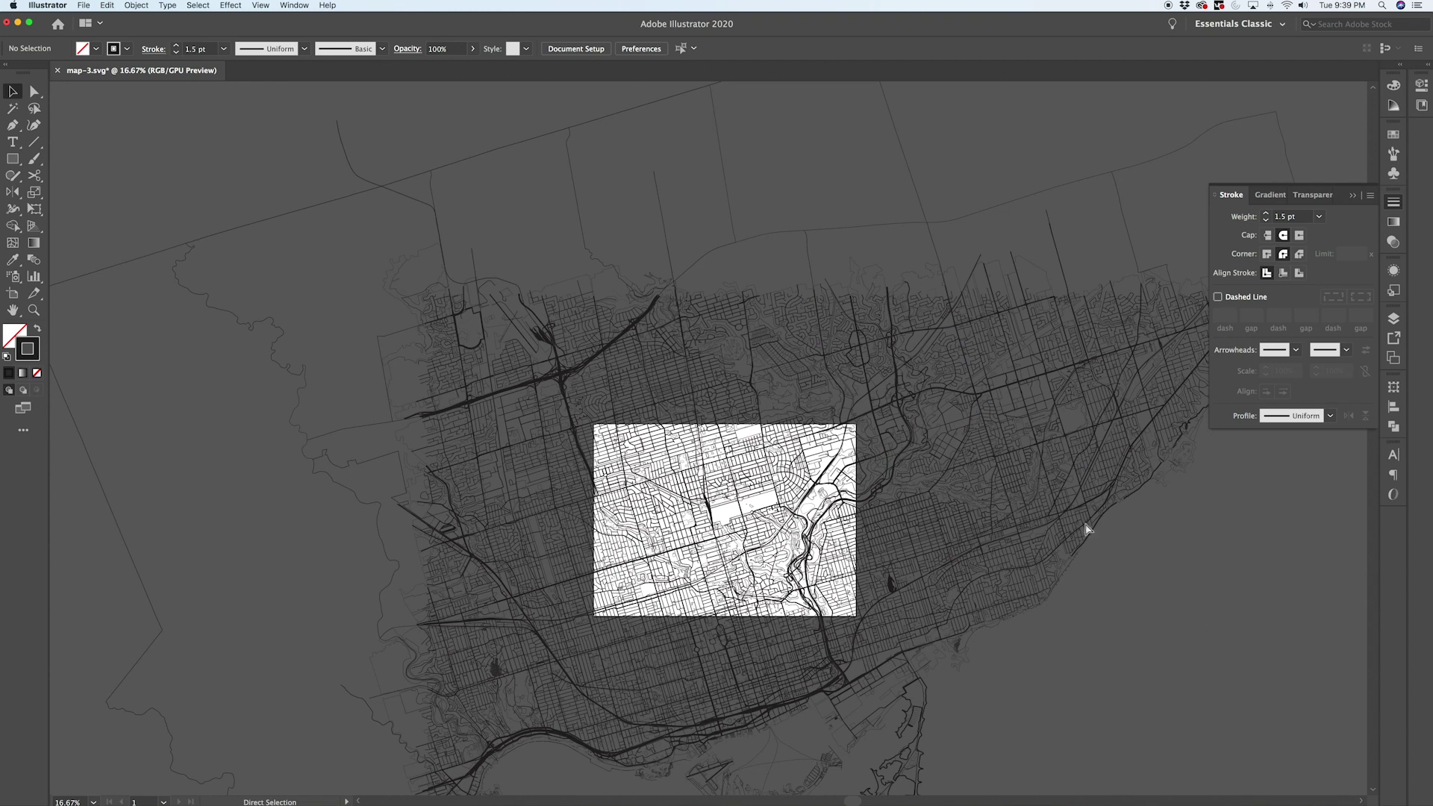
pyautogui.press('super+a')
# Step: Scale the selected map uniformly to 50% with strokes scaled, then deselect it
pyautogui.click(135, 6)
pyautogui.moveTo(139, 18)
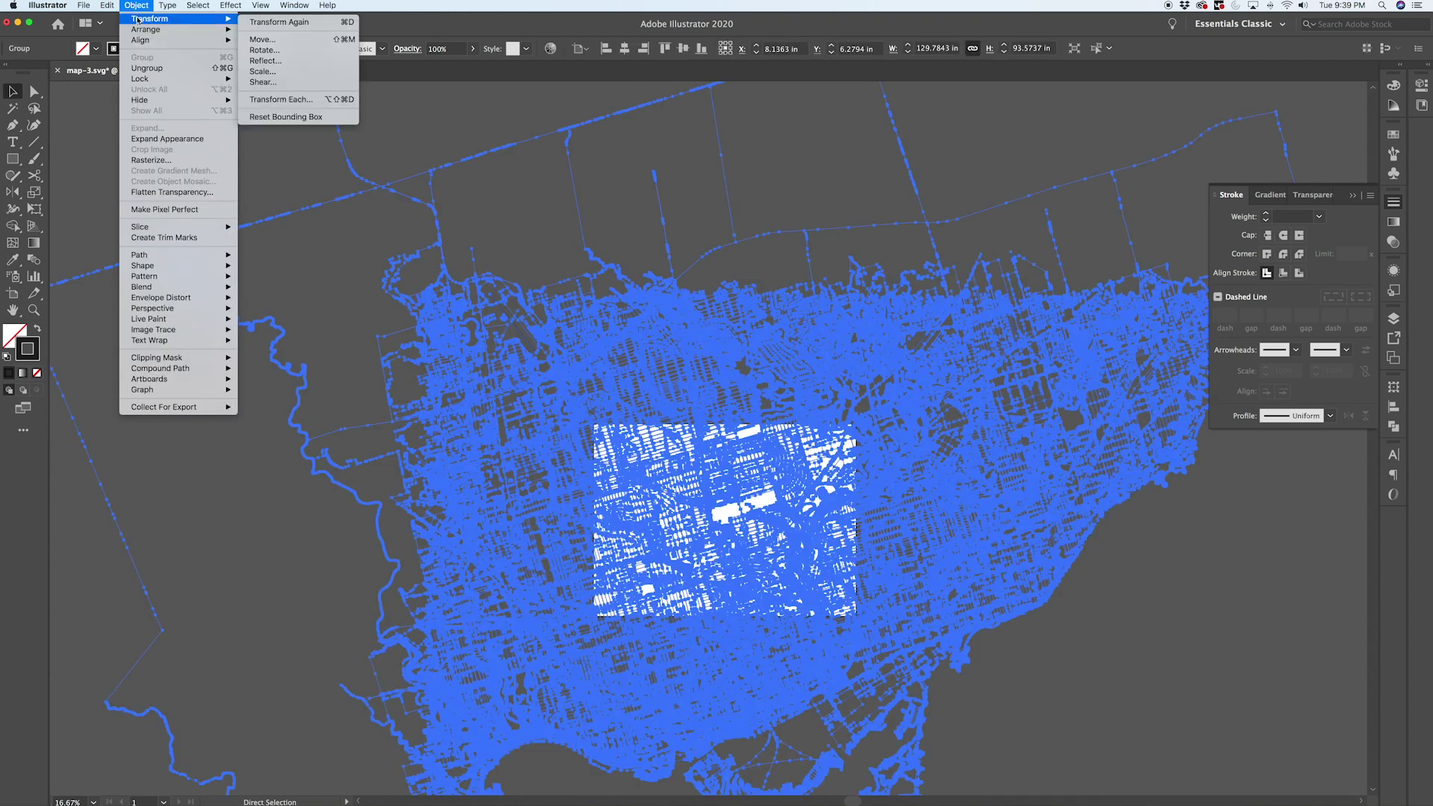
pyautogui.click(292, 74)
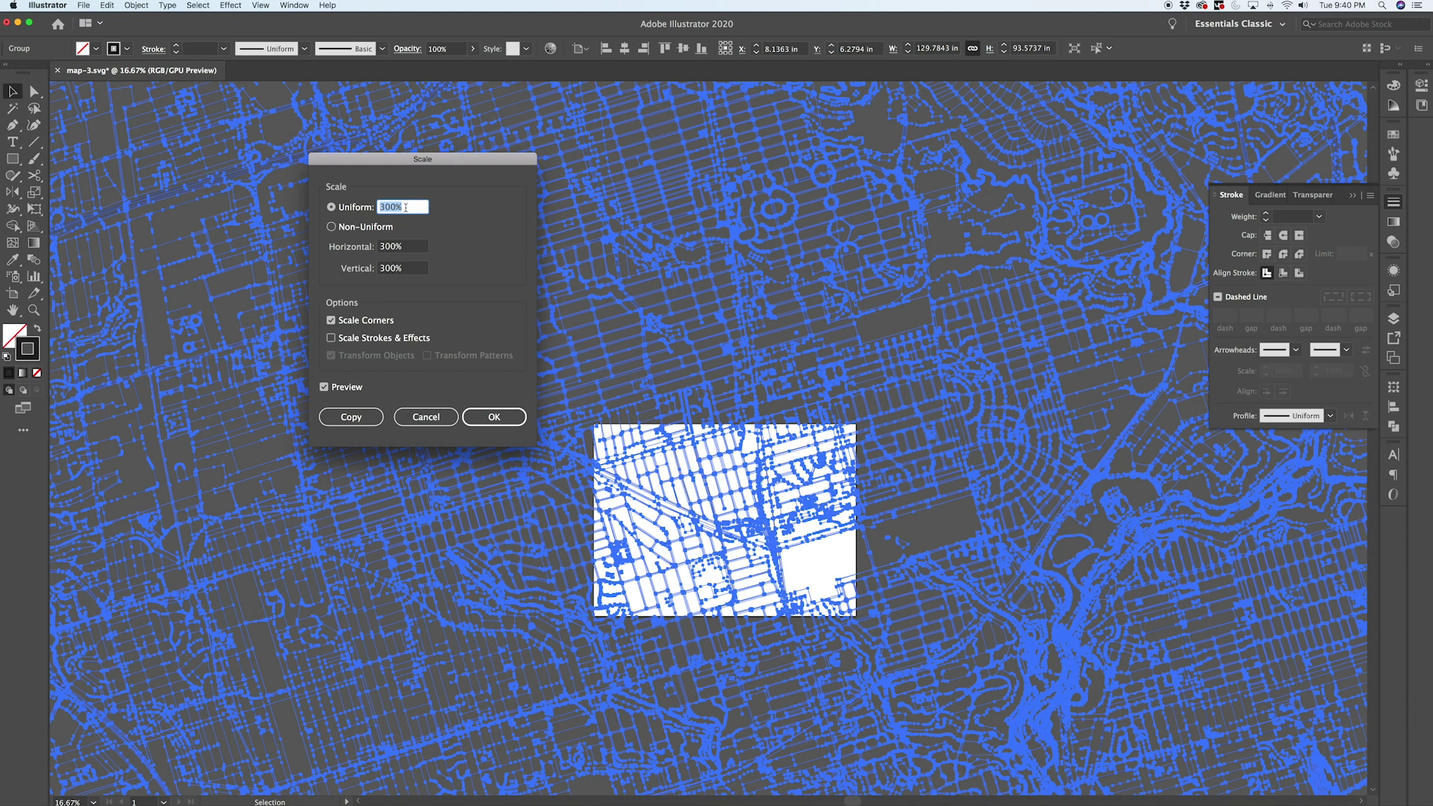
pyautogui.write('50')
pyautogui.click(332, 341)
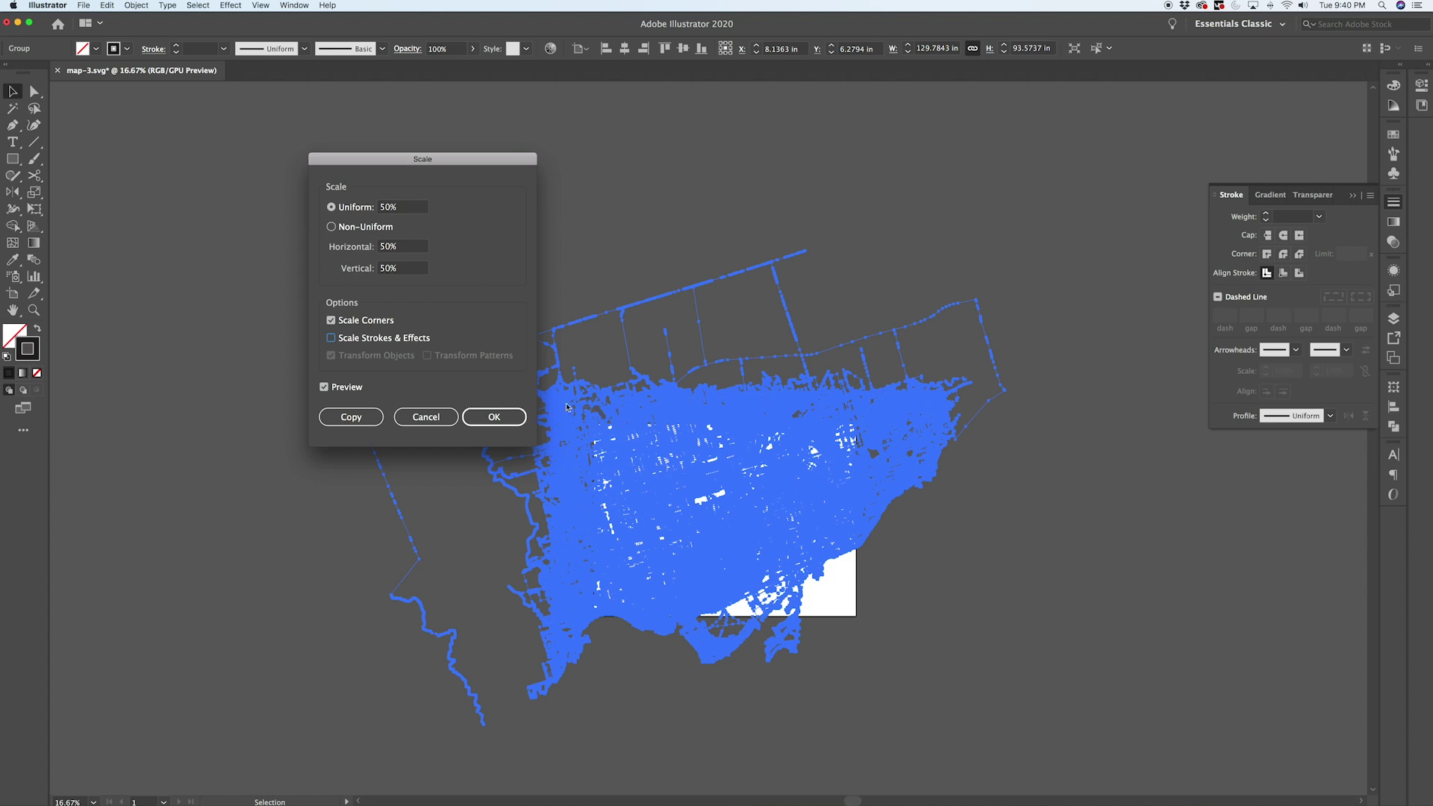
pyautogui.click(502, 416)
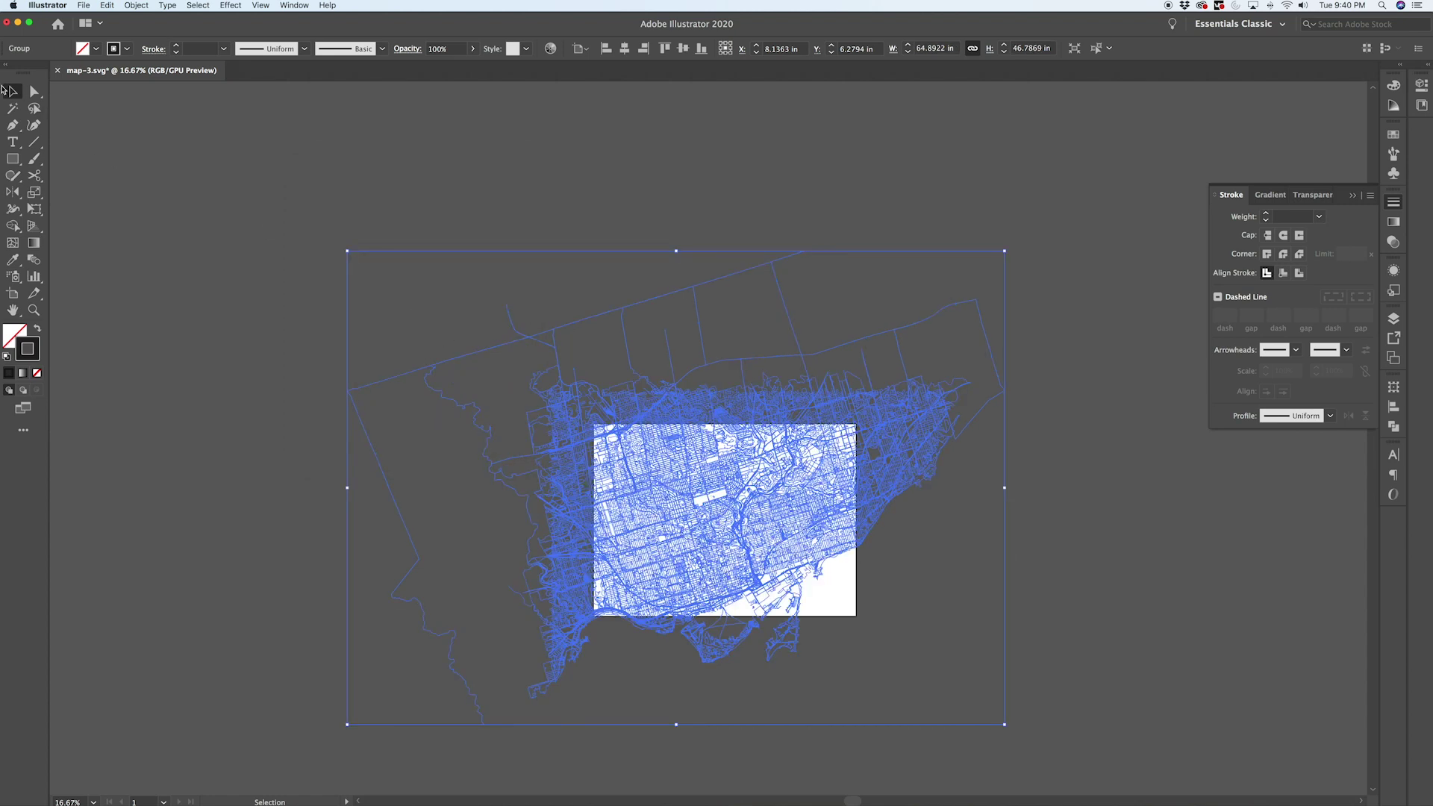
pyautogui.click(944, 575)
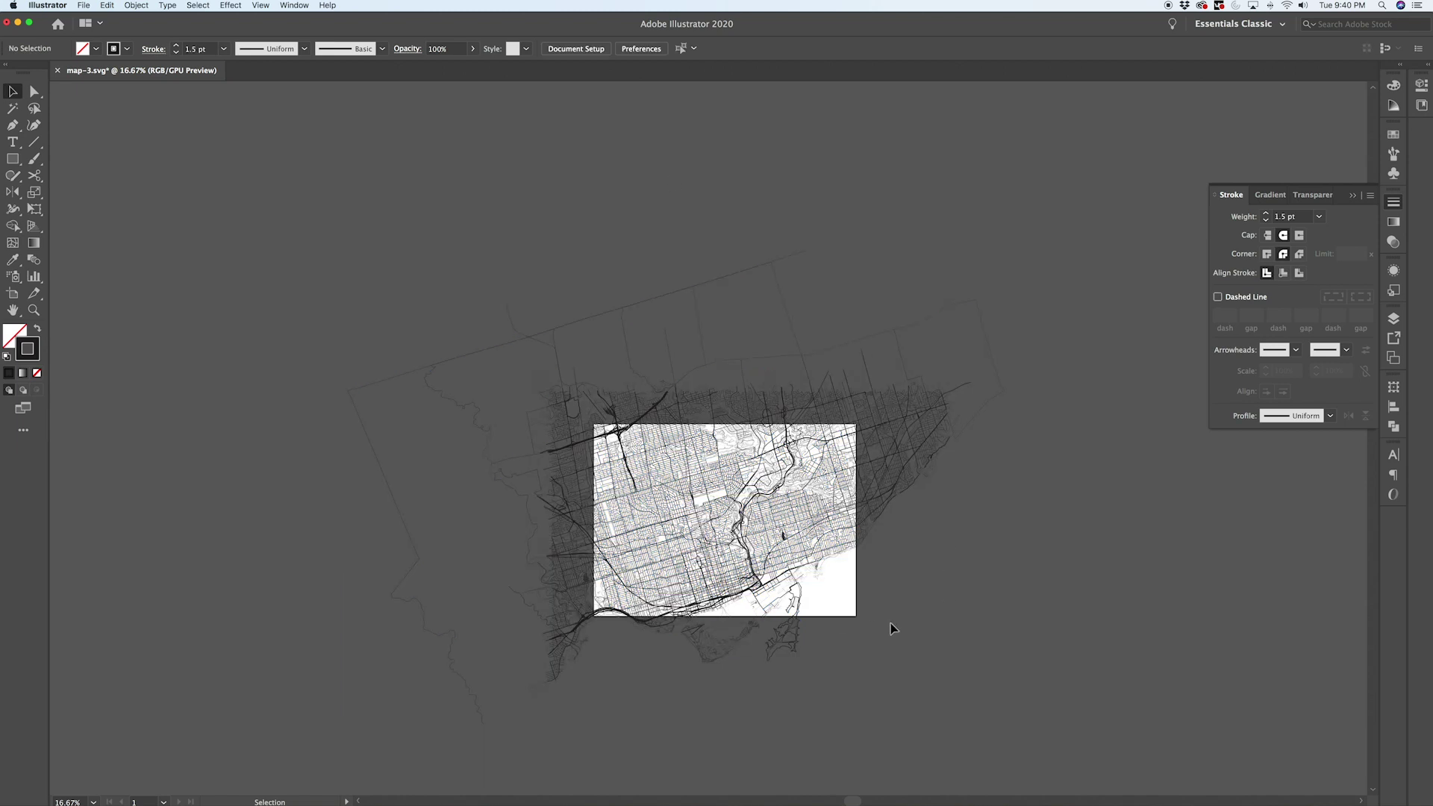
# Step: Select all the map artwork, about 64.89 × 46.79 in, and copy it
pyautogui.scroll(3, 843, 613)
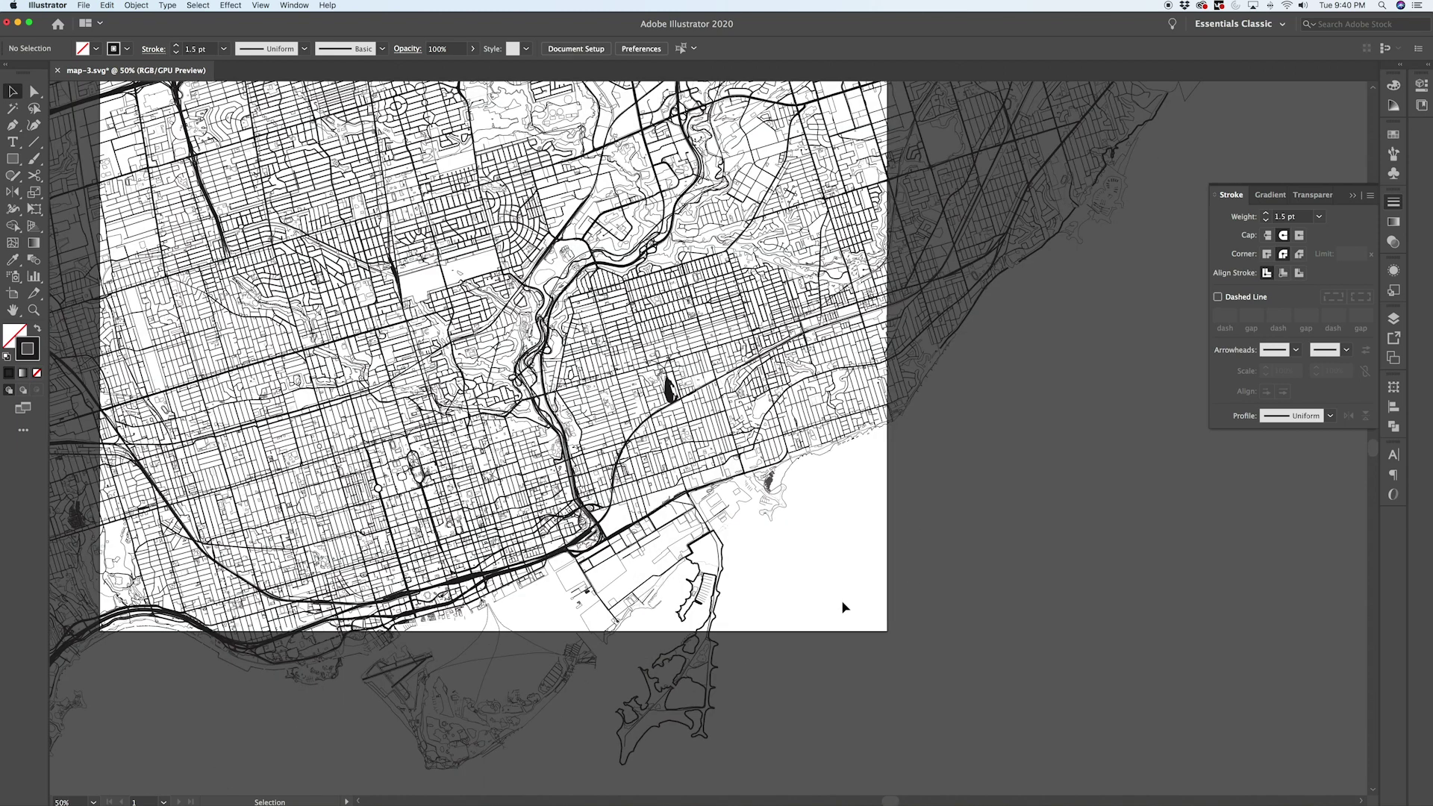
pyautogui.scroll(-2, 844, 606)
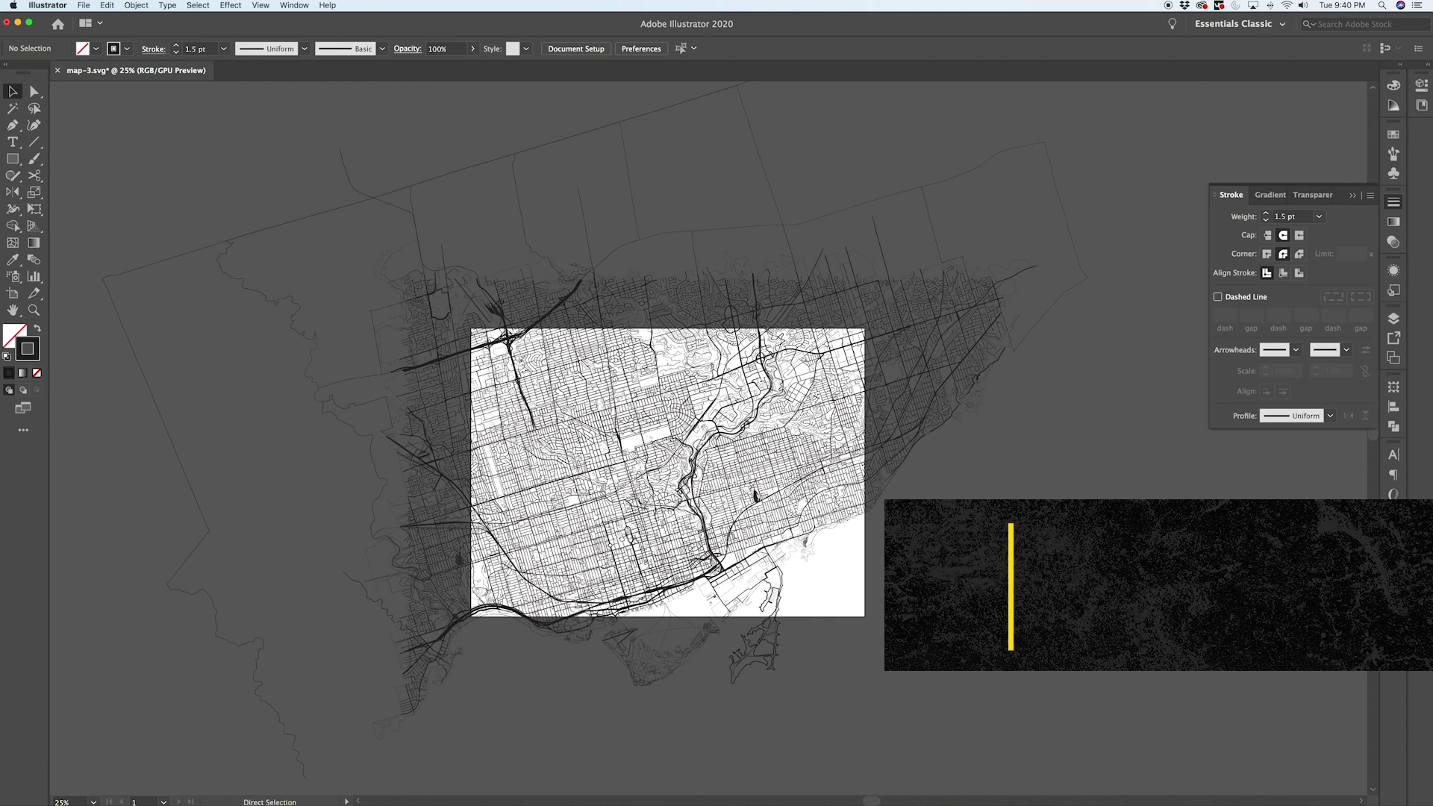
pyautogui.press('super+a')
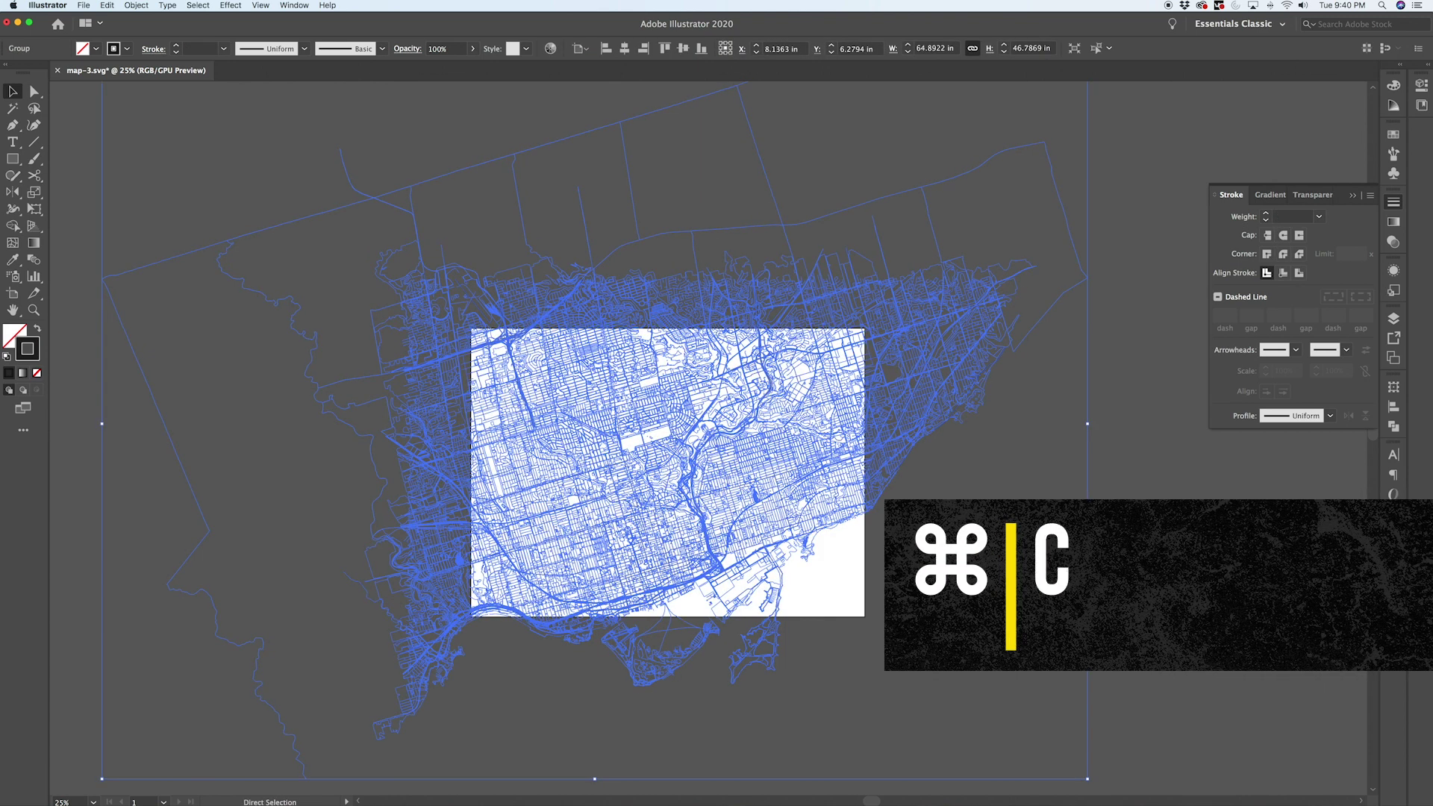
pyautogui.press('super+c')
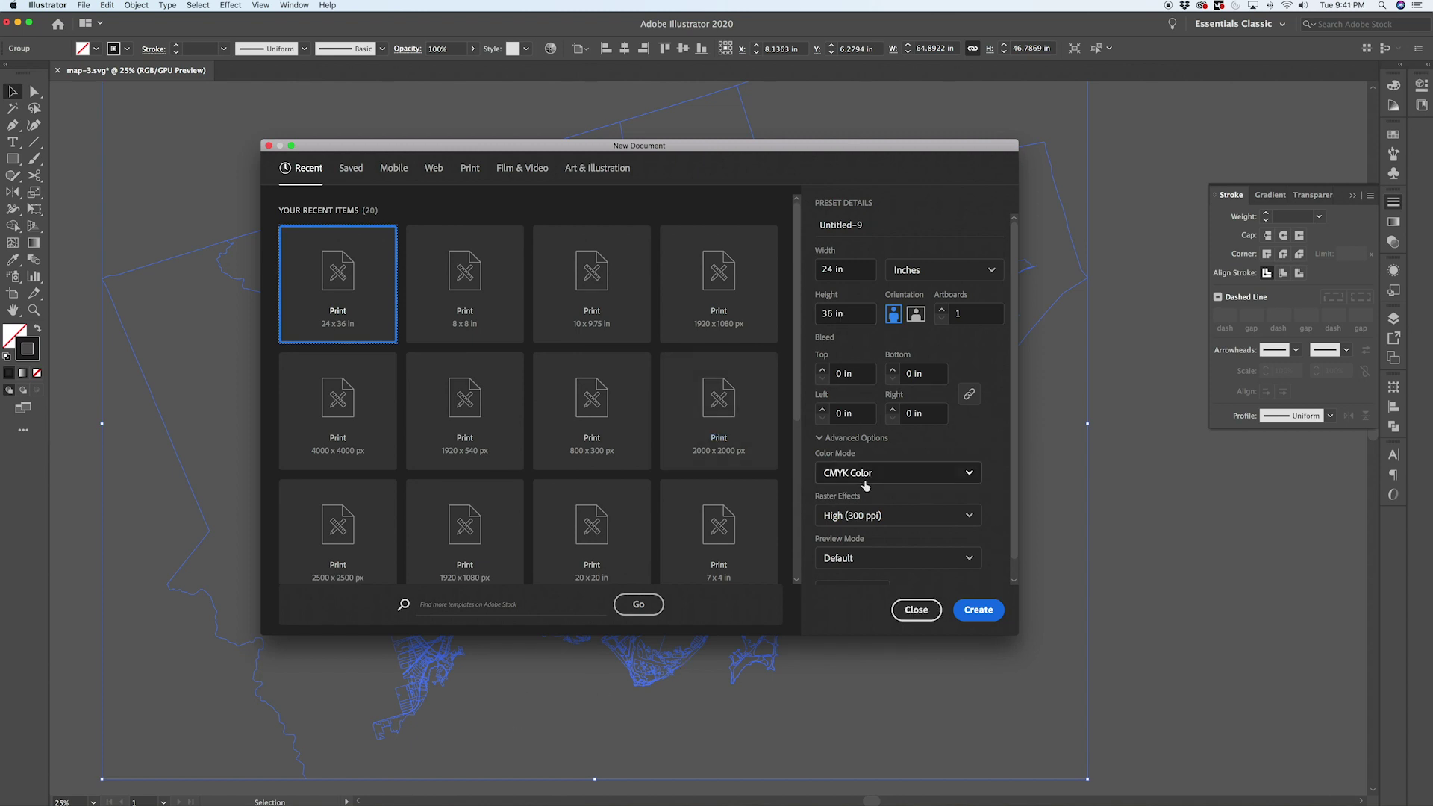
# Step: Create the 24 × 36 in document and draw a rectangle covering the artboard
pyautogui.click(984, 619)
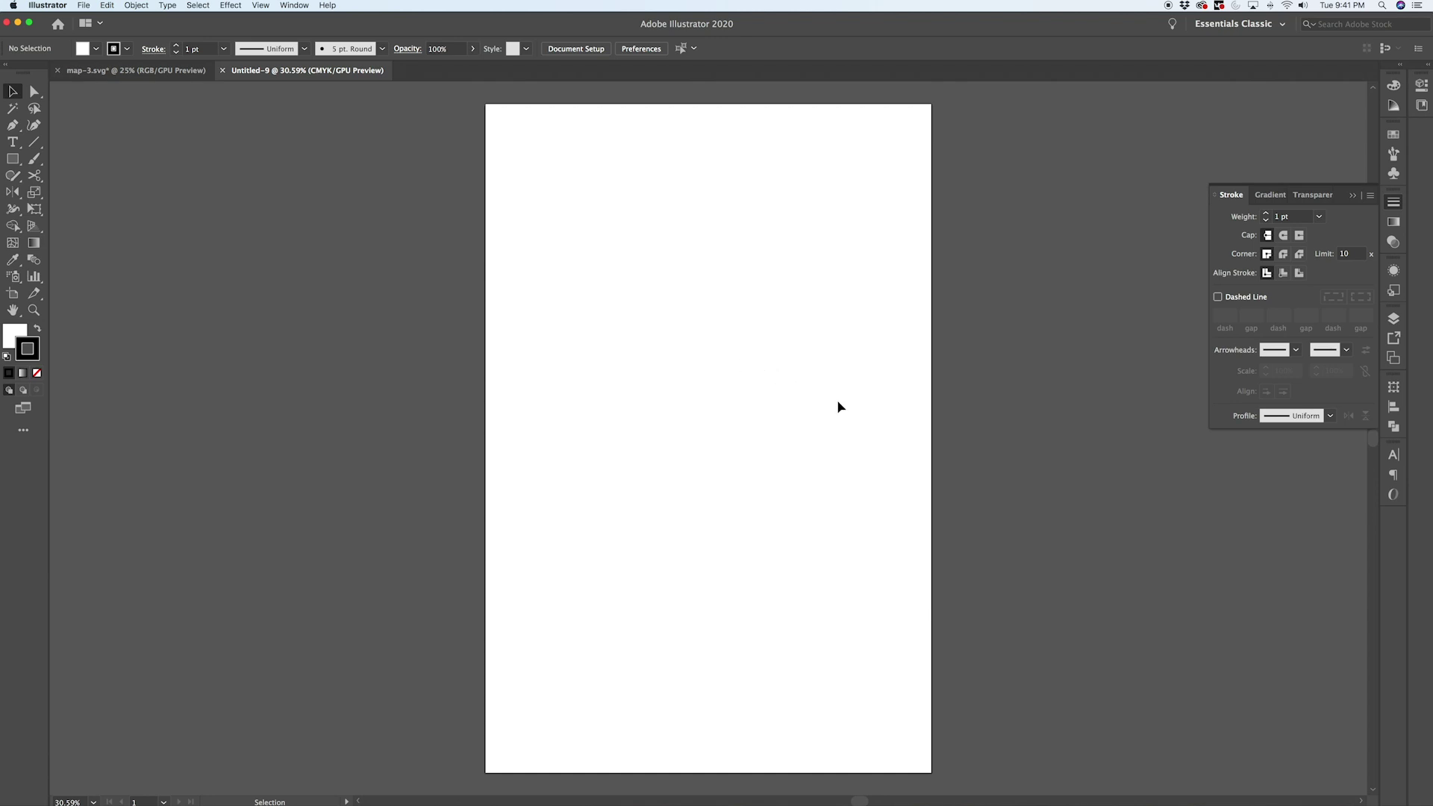
pyautogui.press('m')
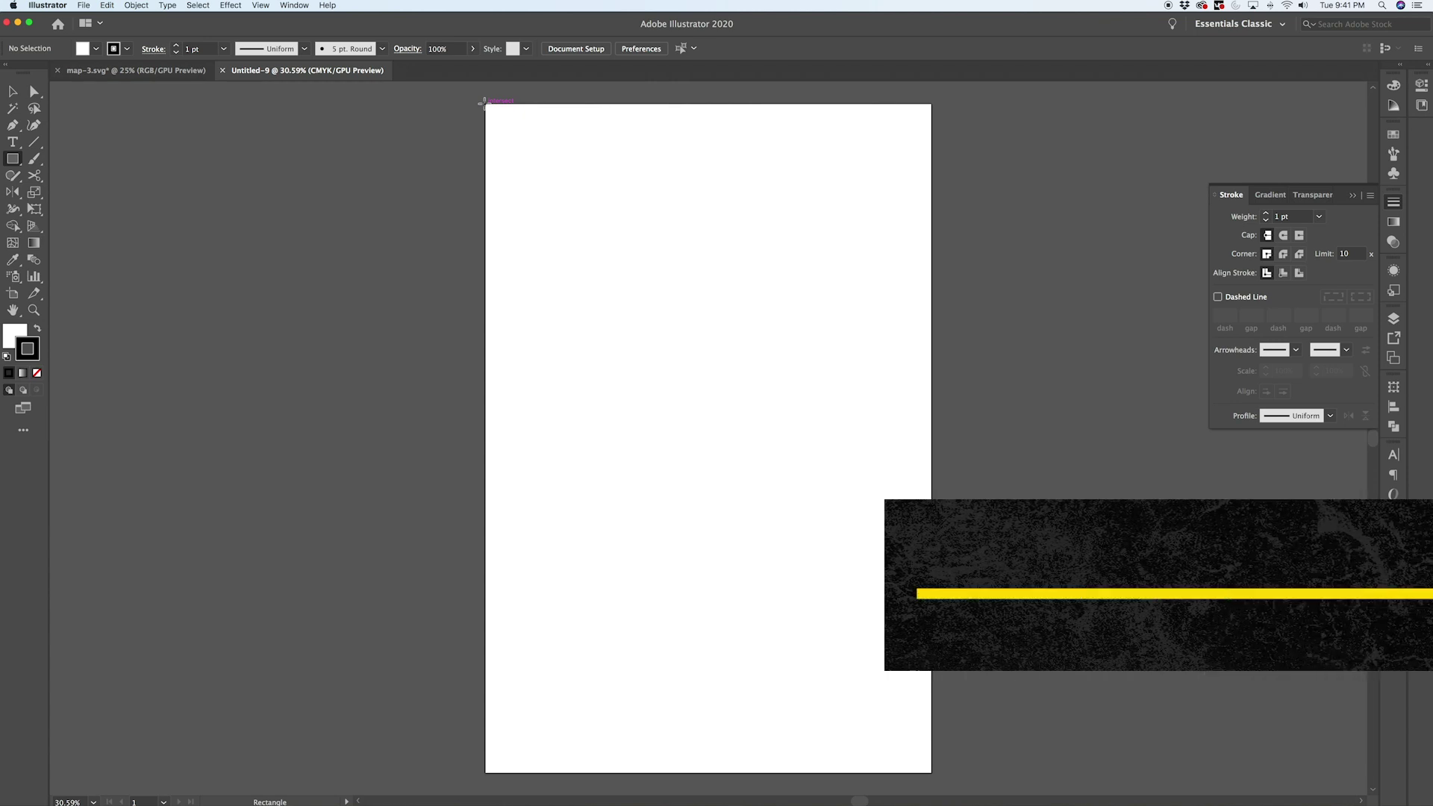
pyautogui.moveTo(486, 105)
pyautogui.mouseDown()
pyautogui.moveTo(983, 682)
pyautogui.moveTo(932, 746)
pyautogui.moveTo(931, 772)
pyautogui.mouseUp()
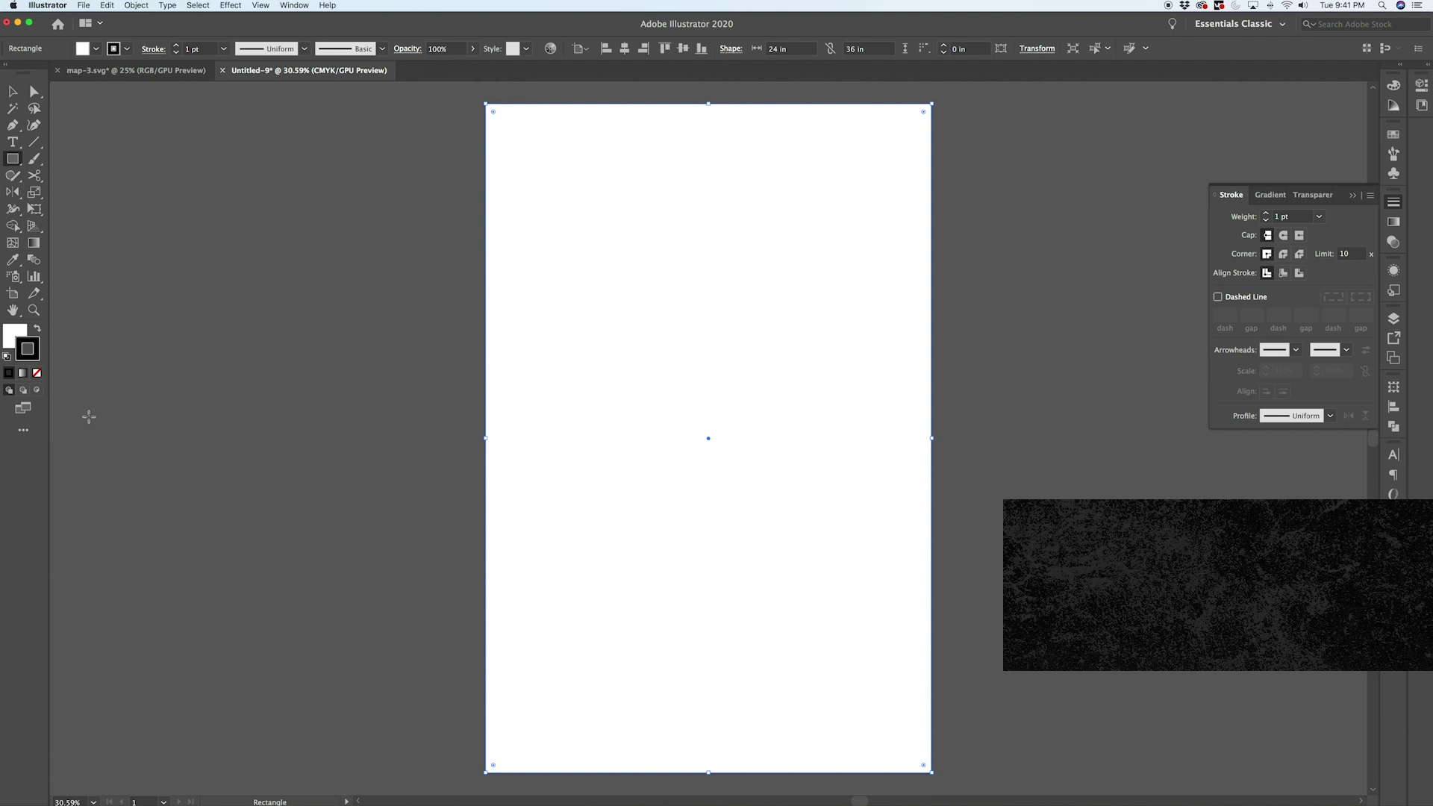
# Step: Show rulers and place vertical and horizontal guides through the artboard centre
pyautogui.press('super+r')
pyautogui.moveTo(53, 437); pyautogui.dragTo(709, 443)
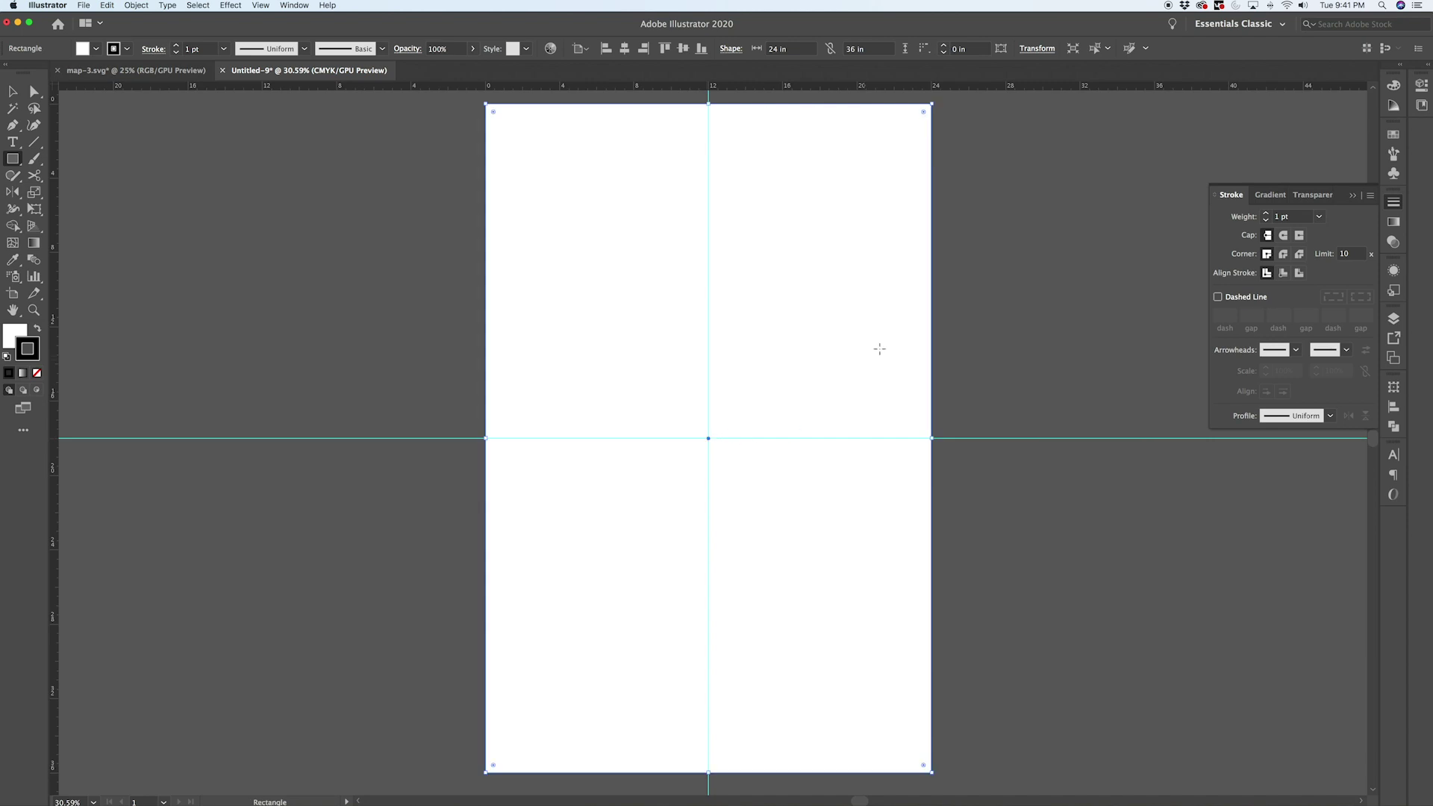
pyautogui.click(980, 288)
pyautogui.click(656, 409)
pyautogui.press('v')
pyautogui.press('super+shift+a')
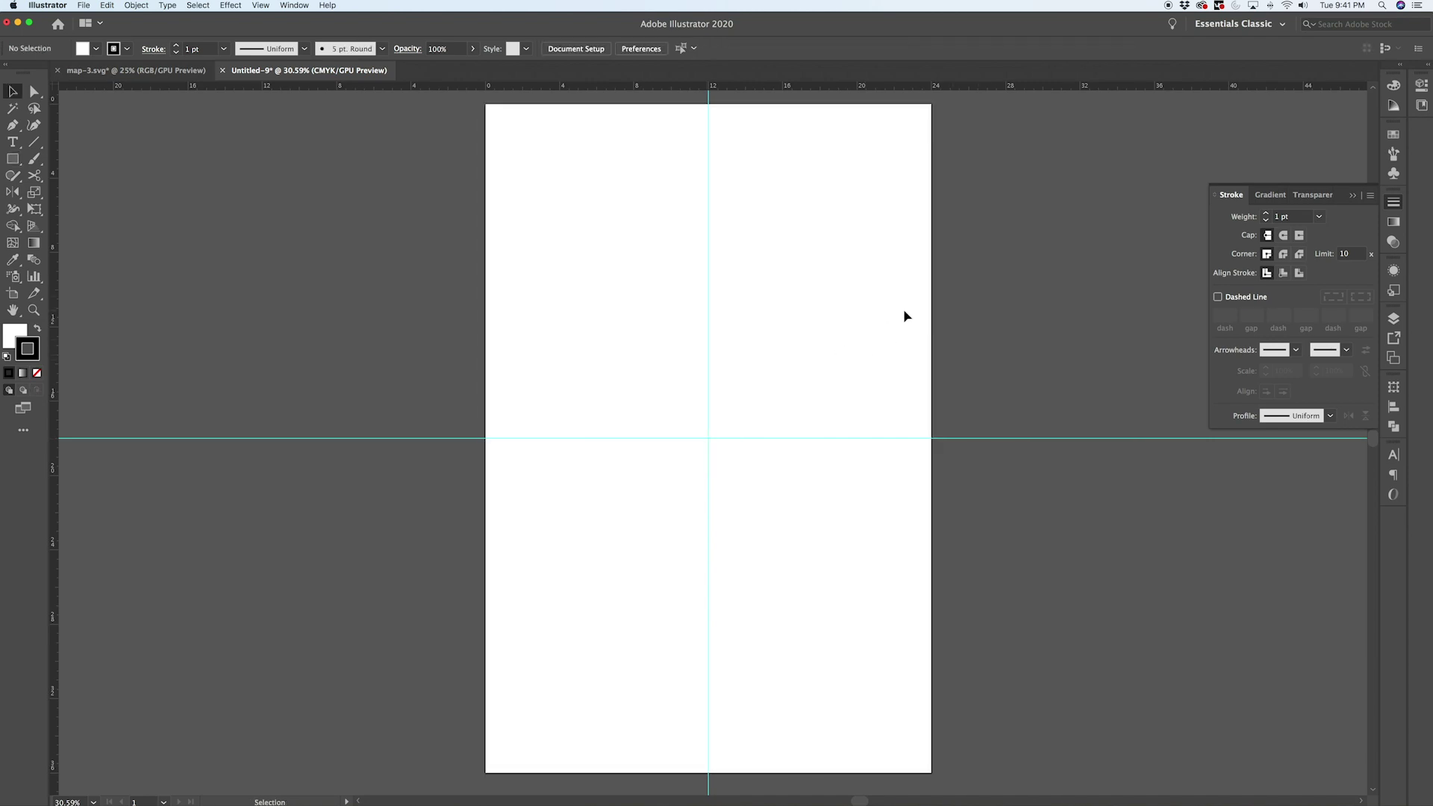
pyautogui.press('m')
# Step: Draw a 22 × 22 in square and drag it down near the artboard's top edge
pyautogui.click(708, 274)
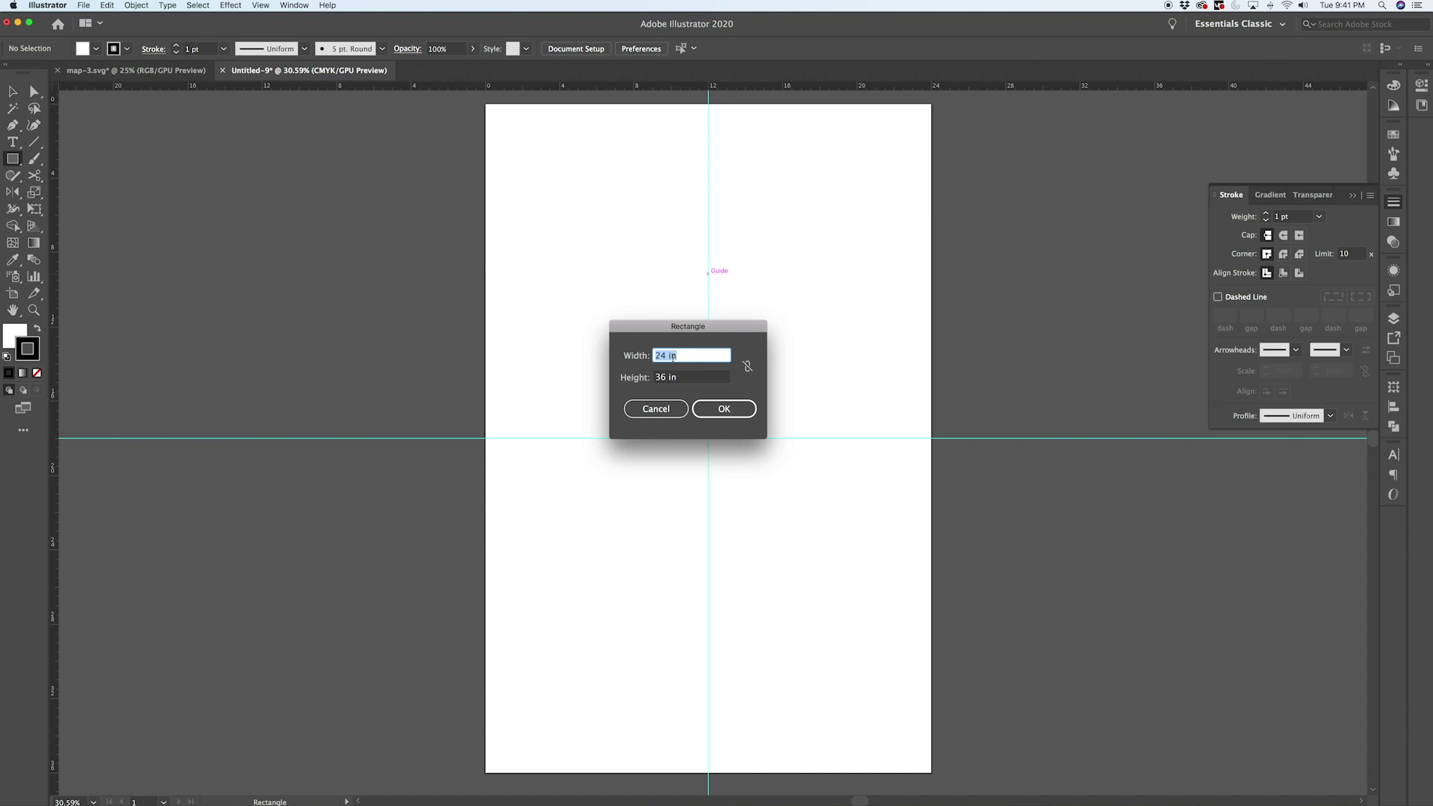
pyautogui.write('22')
pyautogui.press('Tab')
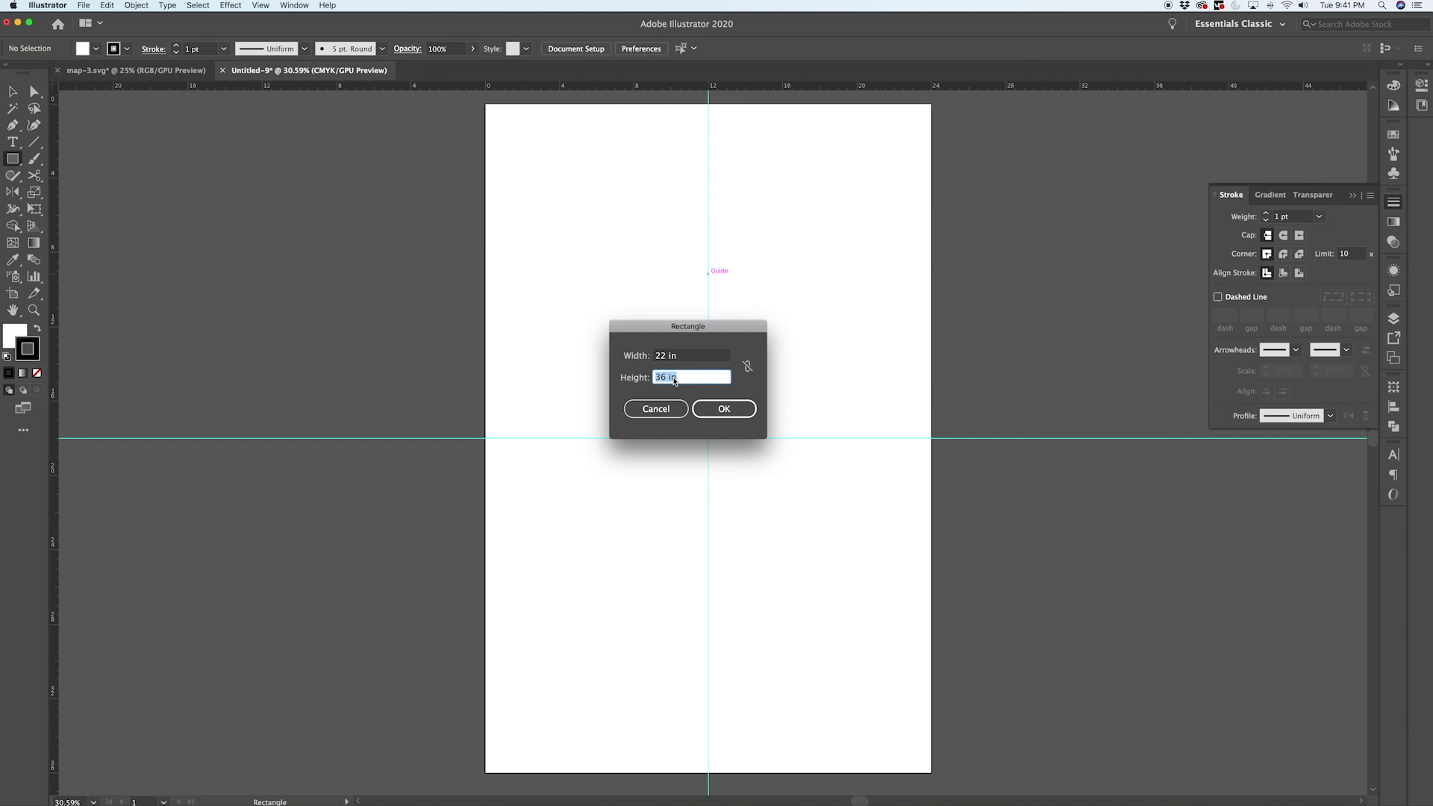
pyautogui.write('22')
pyautogui.click(720, 409)
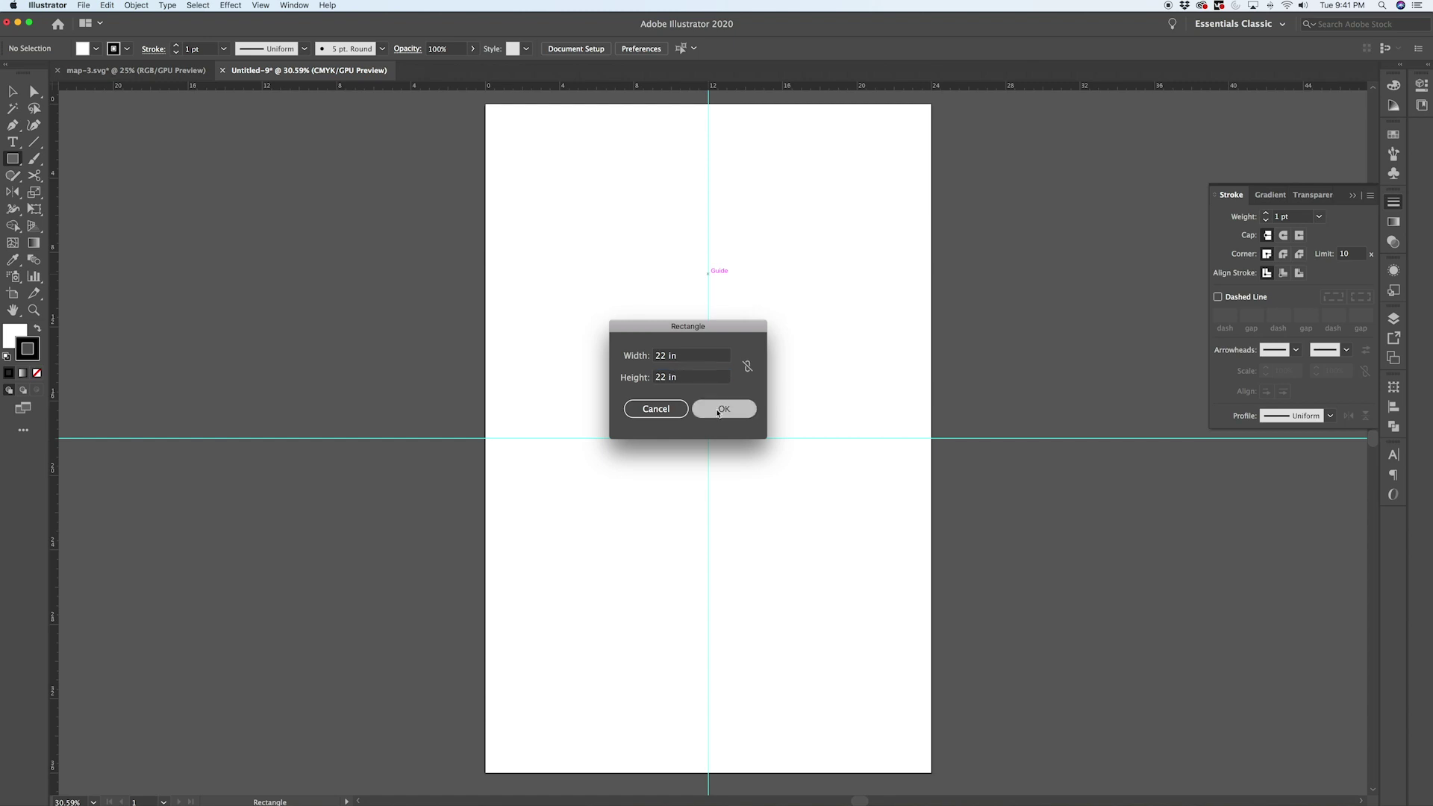
pyautogui.click(10, 92)
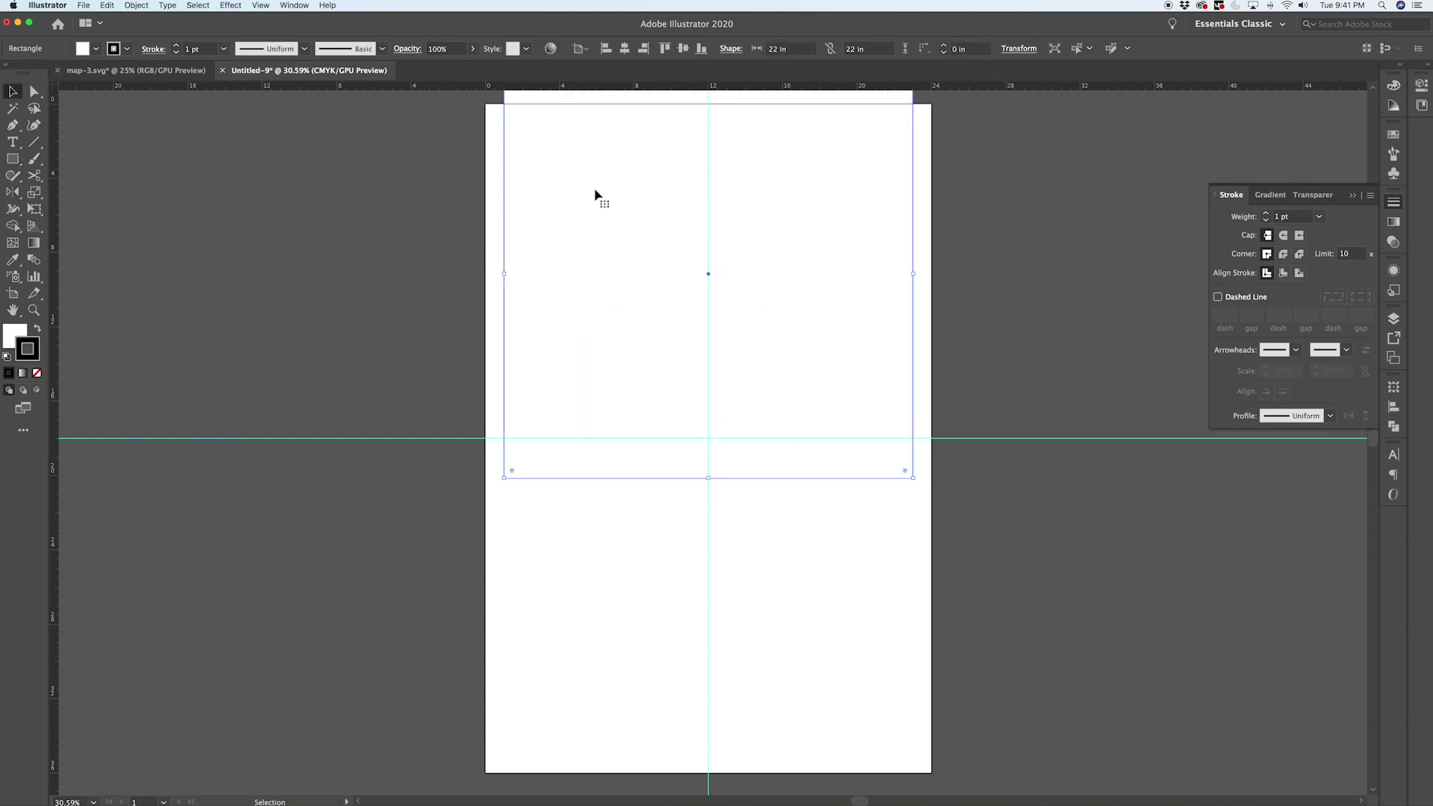
pyautogui.moveTo(598, 154); pyautogui.dragTo(599, 208)
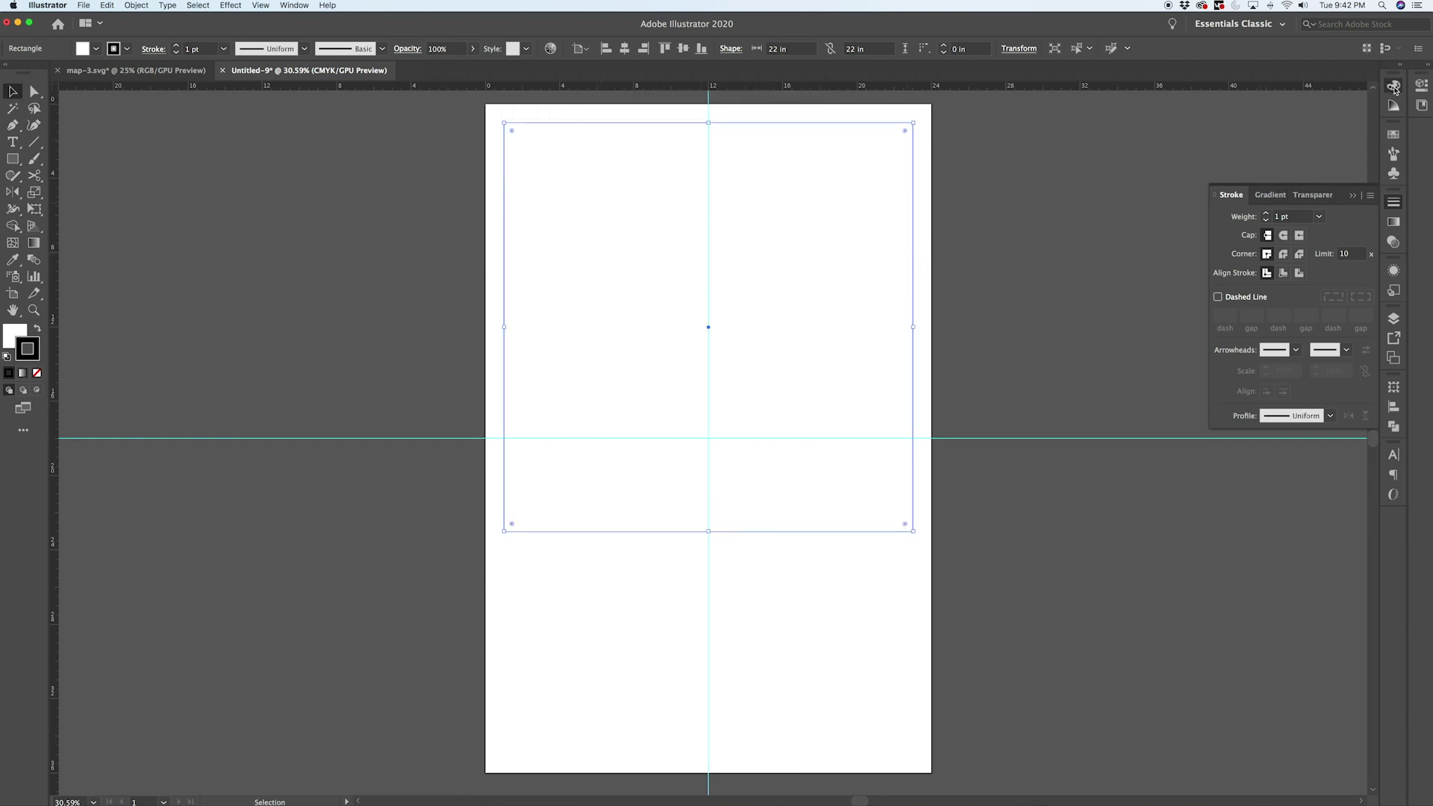
pyautogui.click(1393, 86)
# Step: Give the square no fill and a 2 pt outline
pyautogui.click(1218, 113)
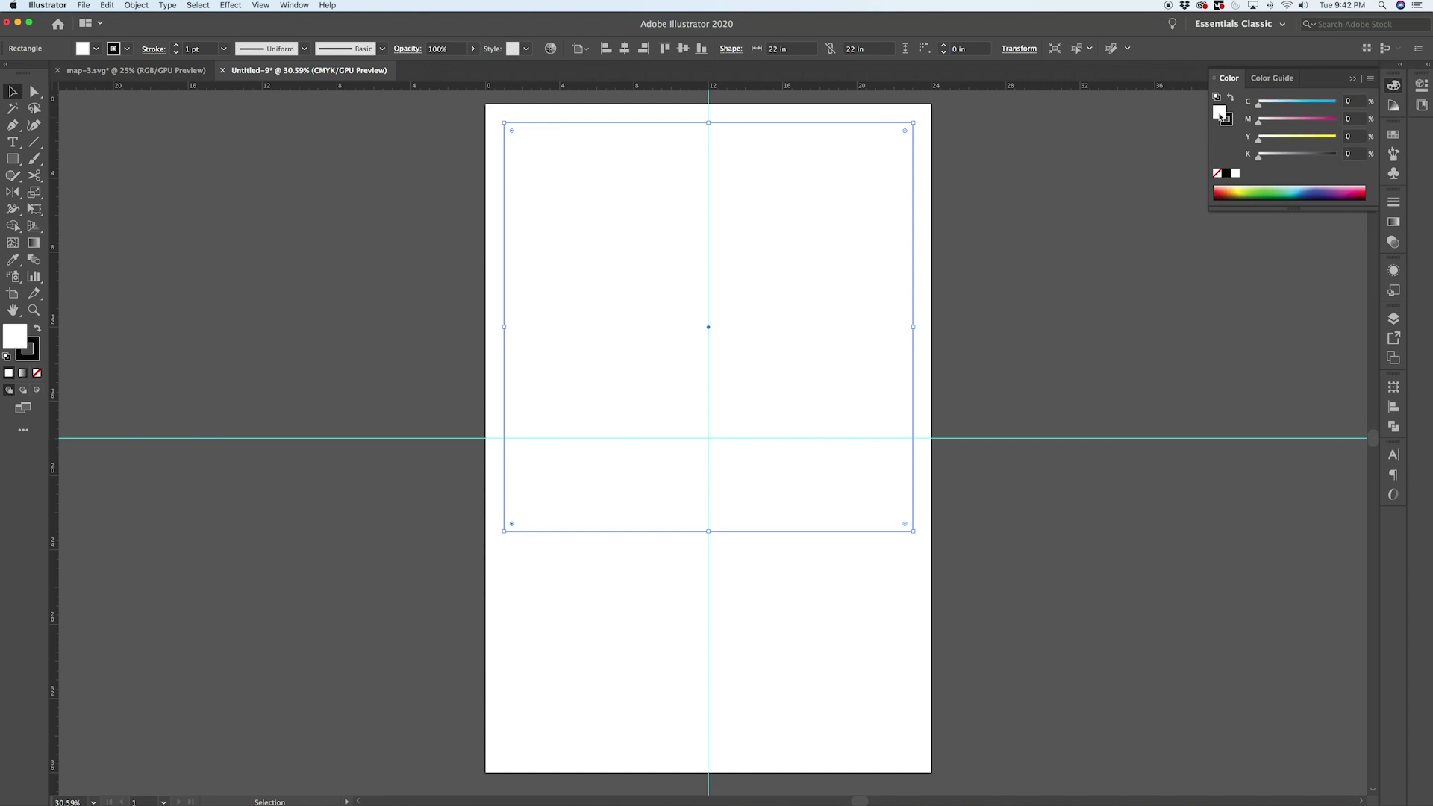
pyautogui.click(1216, 172)
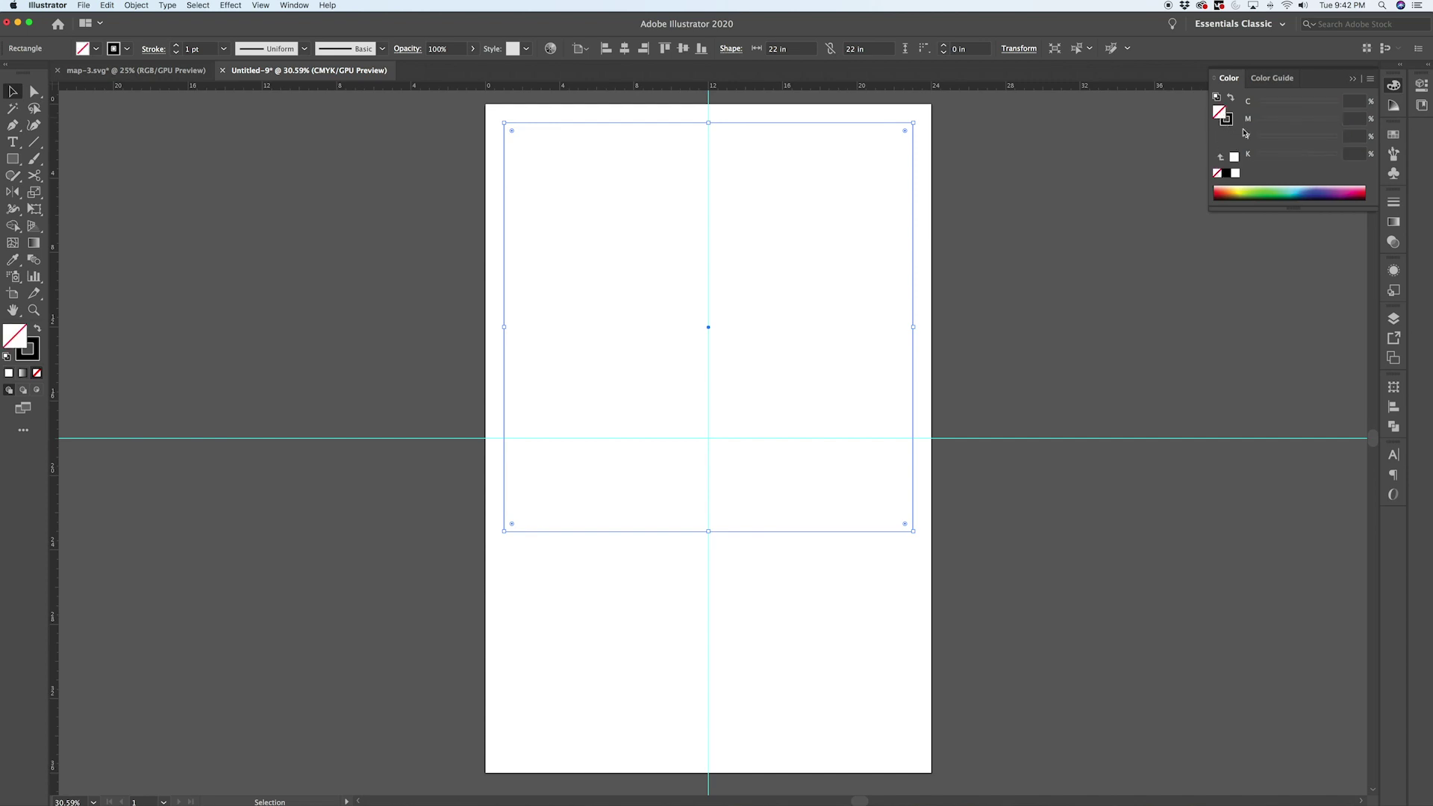
pyautogui.click(1395, 204)
pyautogui.click(1265, 214)
pyautogui.click(1045, 195)
pyautogui.click(912, 134)
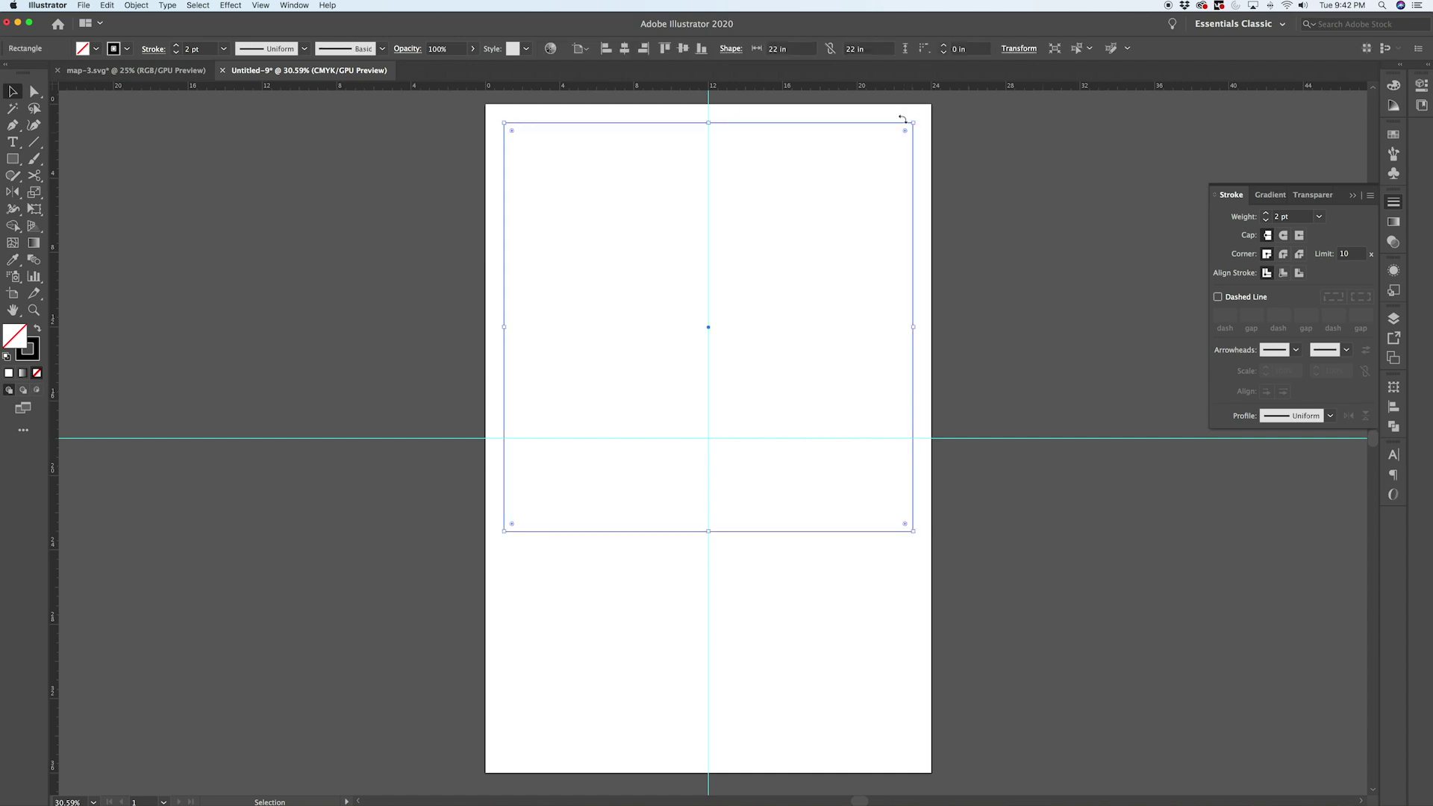
# Step: Offset the square's path by -0.5 in to create the inner 21 in square
pyautogui.click(136, 5)
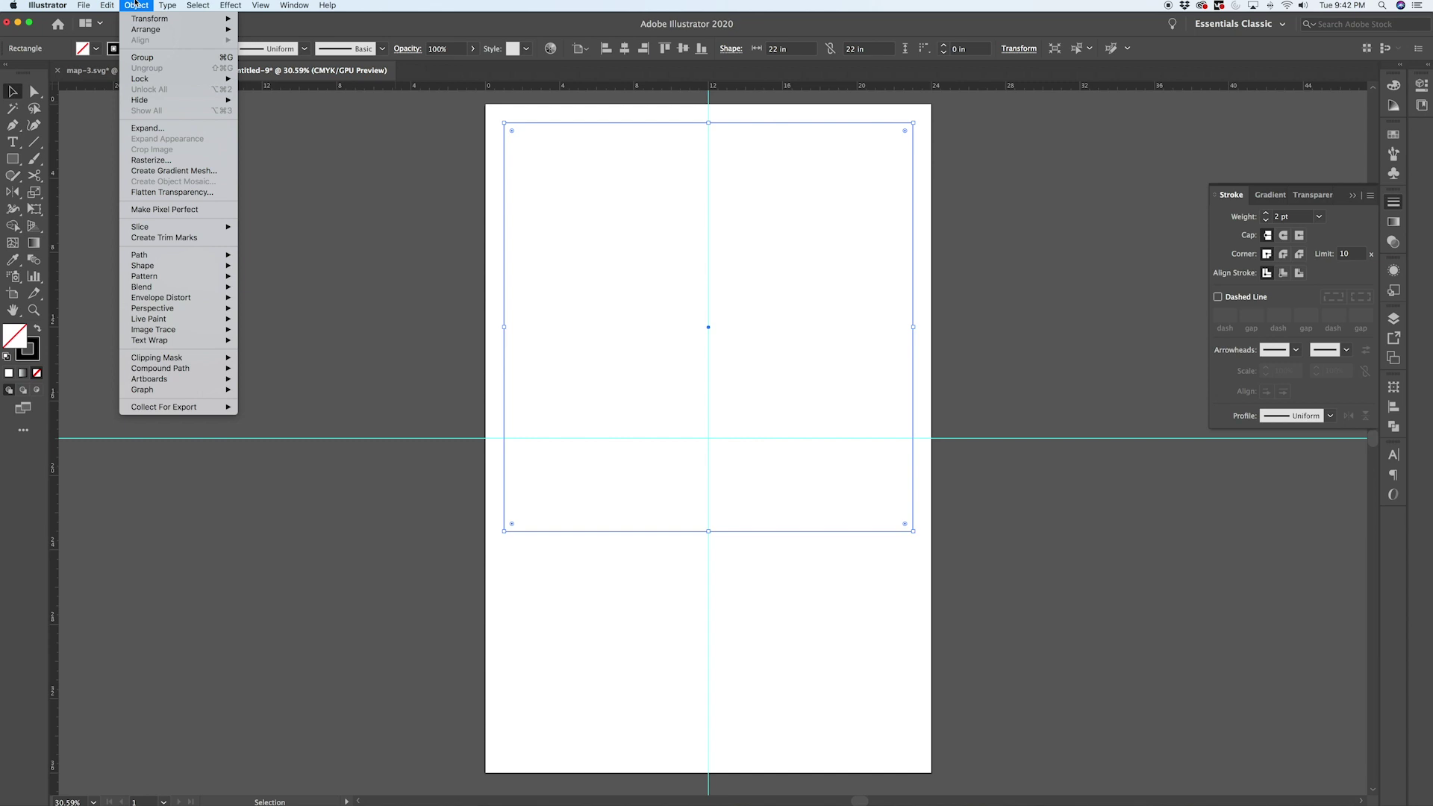
pyautogui.moveTo(209, 254)
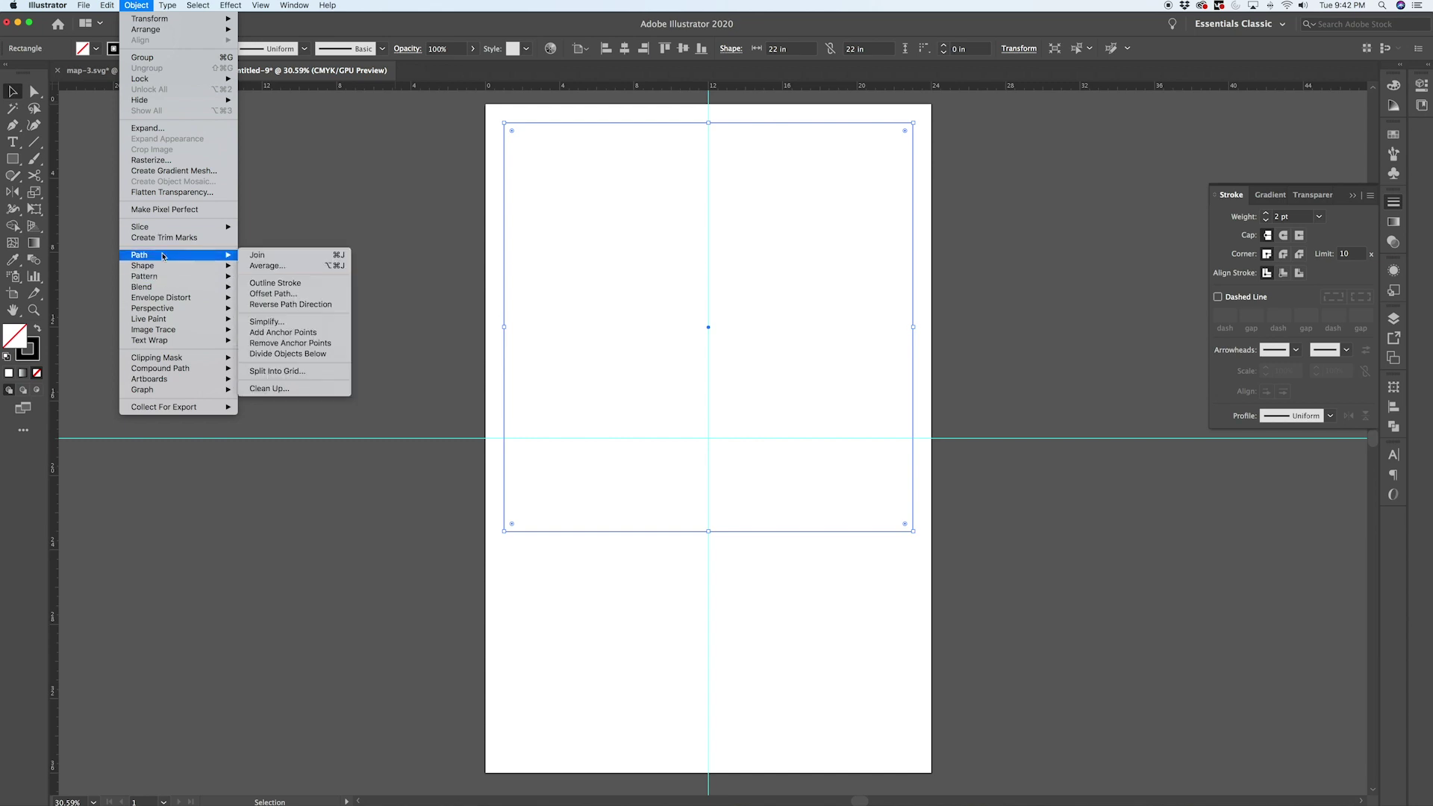
pyautogui.click(292, 295)
pyautogui.click(459, 389)
pyautogui.click(987, 139)
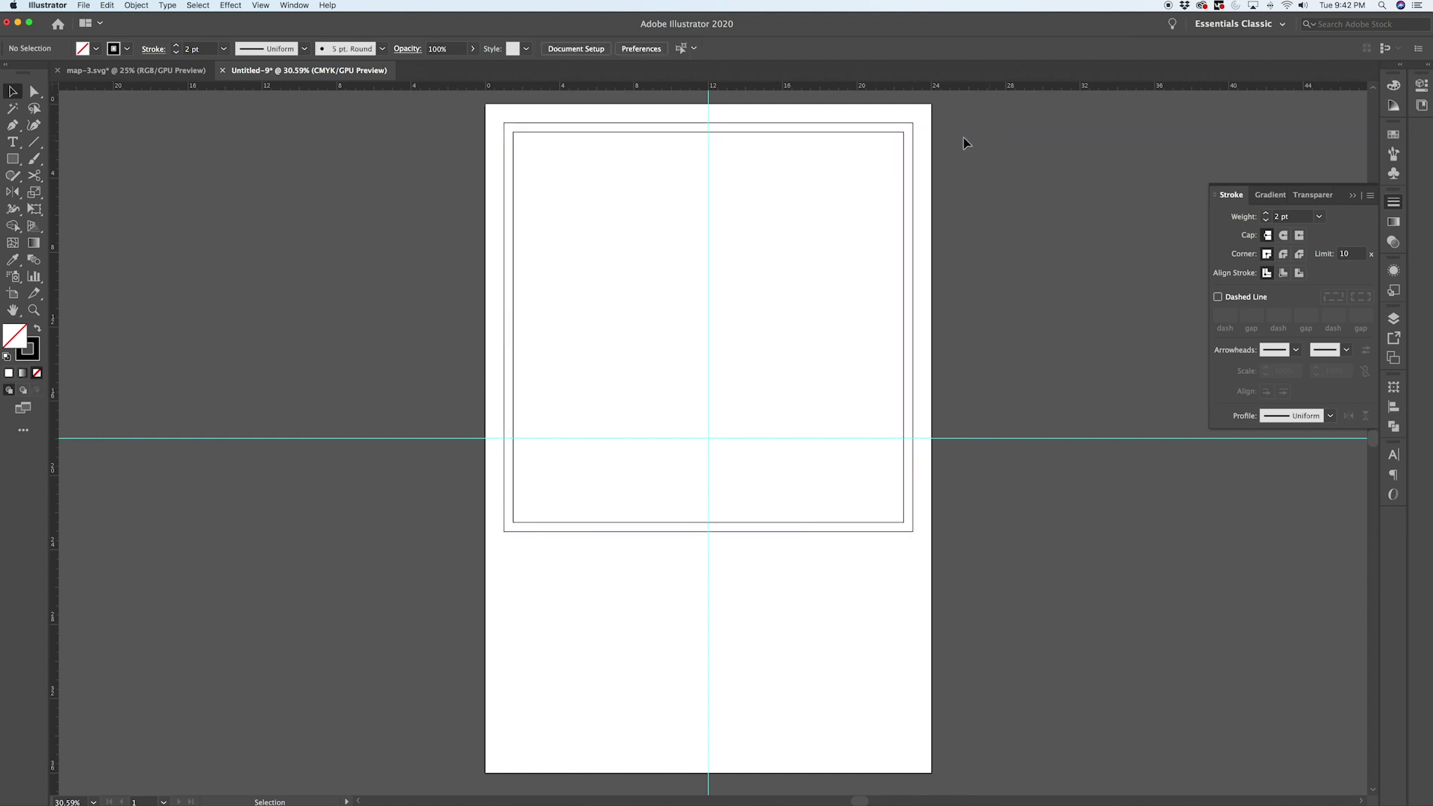
pyautogui.click(883, 133)
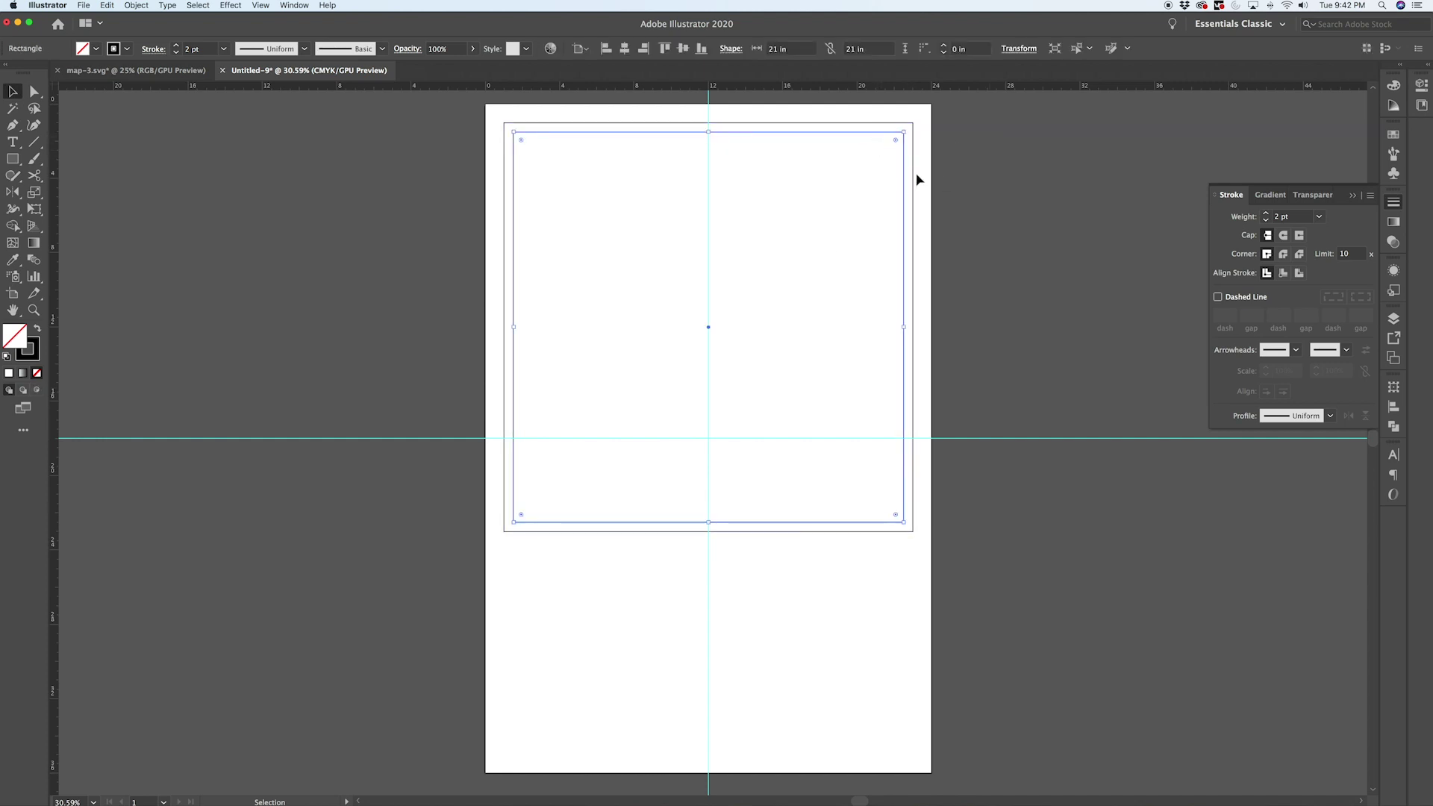
# Step: Paste the street map, shrink it proportionally to about 44.97 × 32.42 in, and position it over the frame
pyautogui.click(1045, 208)
pyautogui.press('a')
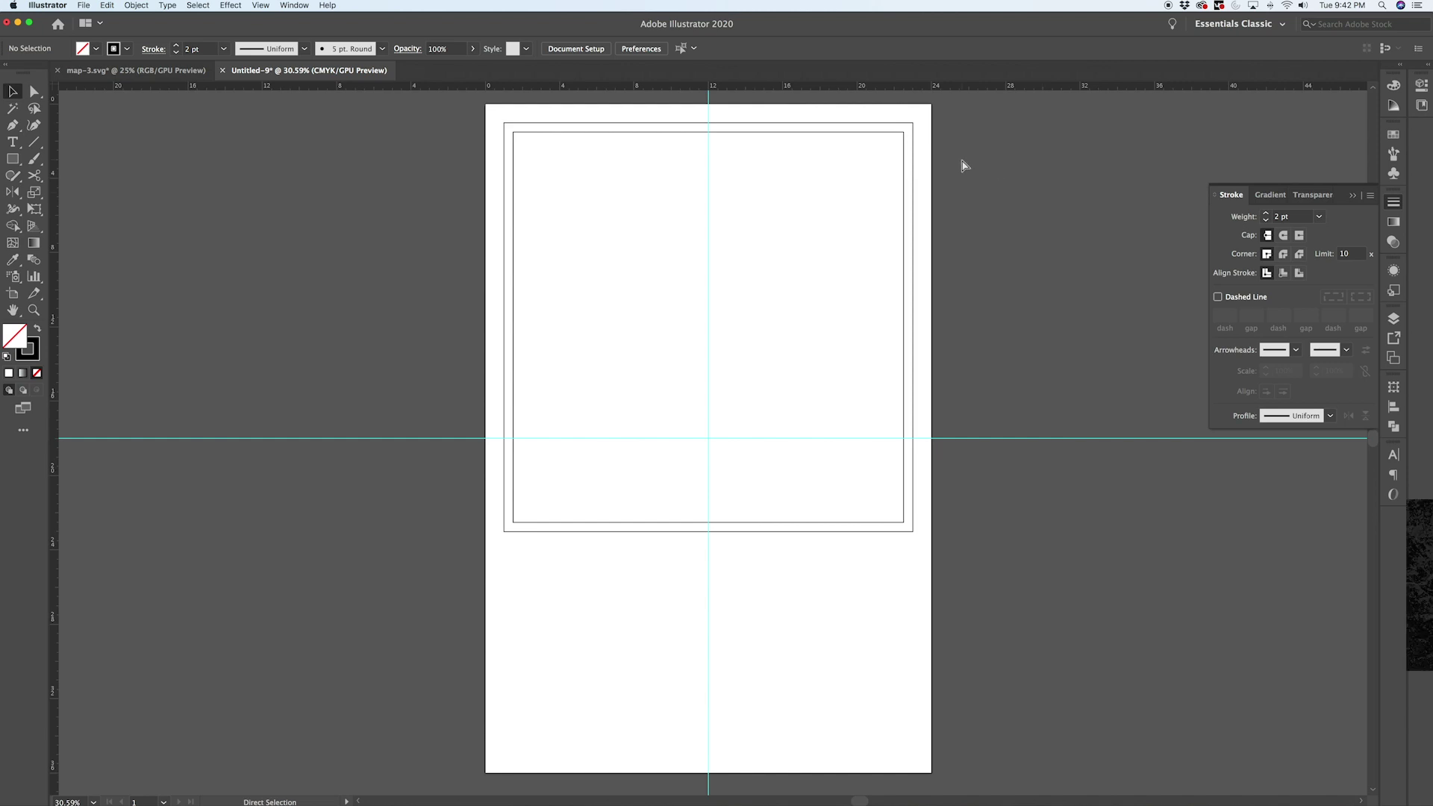
pyautogui.press('super+v')
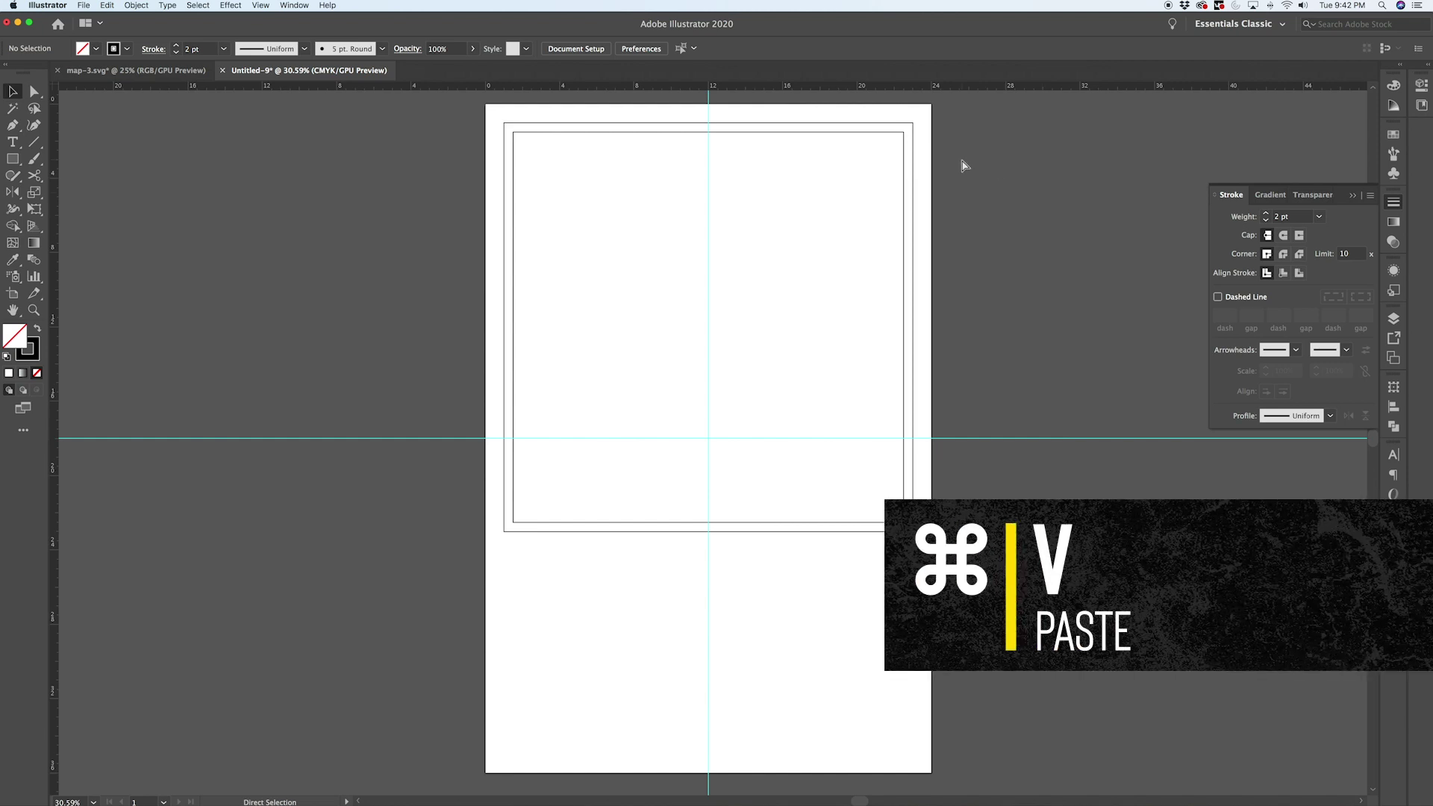
pyautogui.moveTo(1038, 379); pyautogui.dragTo(981, 155)
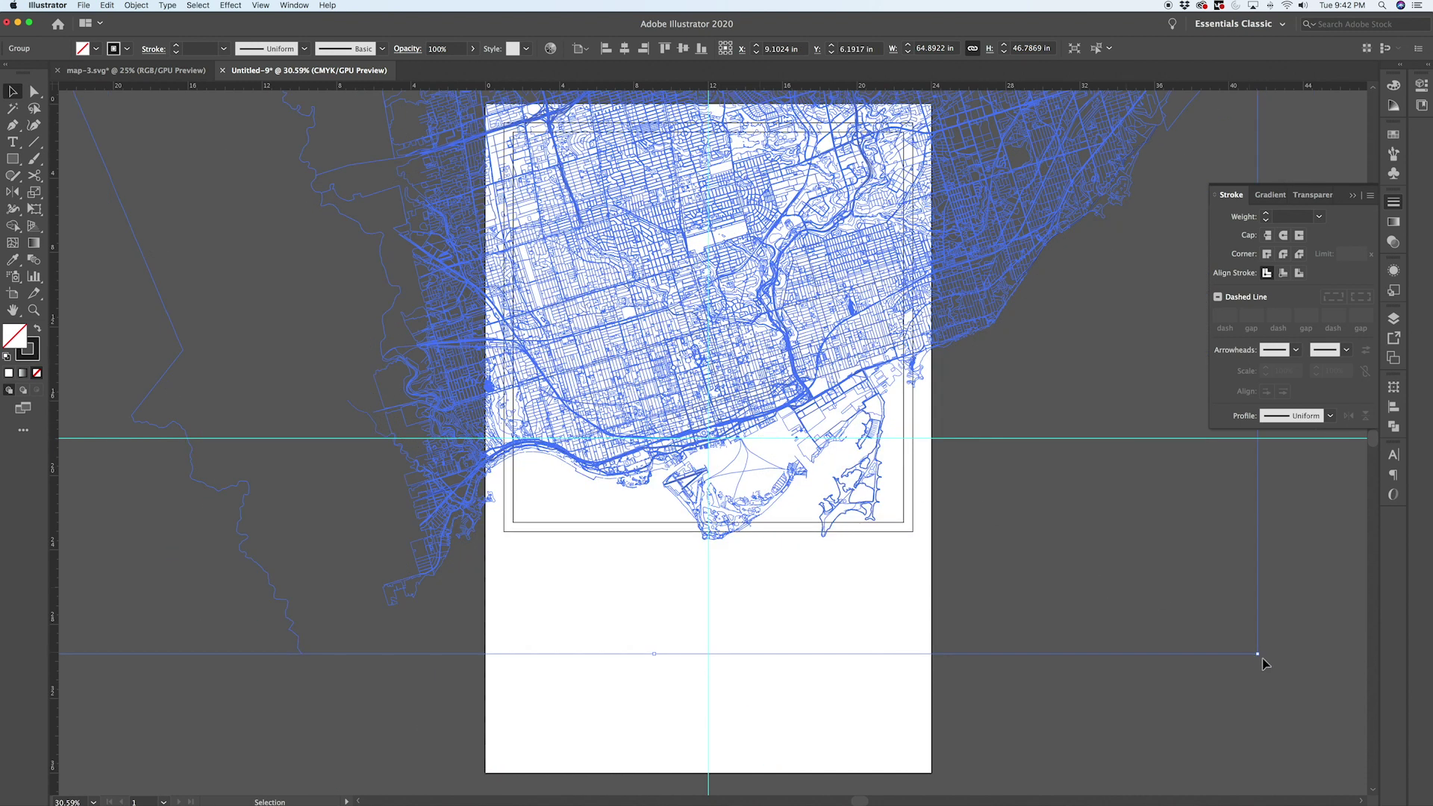
pyautogui.moveTo(1251, 649)
pyautogui.mouseDown()
pyautogui.moveTo(1196, 609)
pyautogui.moveTo(1204, 629)
pyautogui.mouseUp()
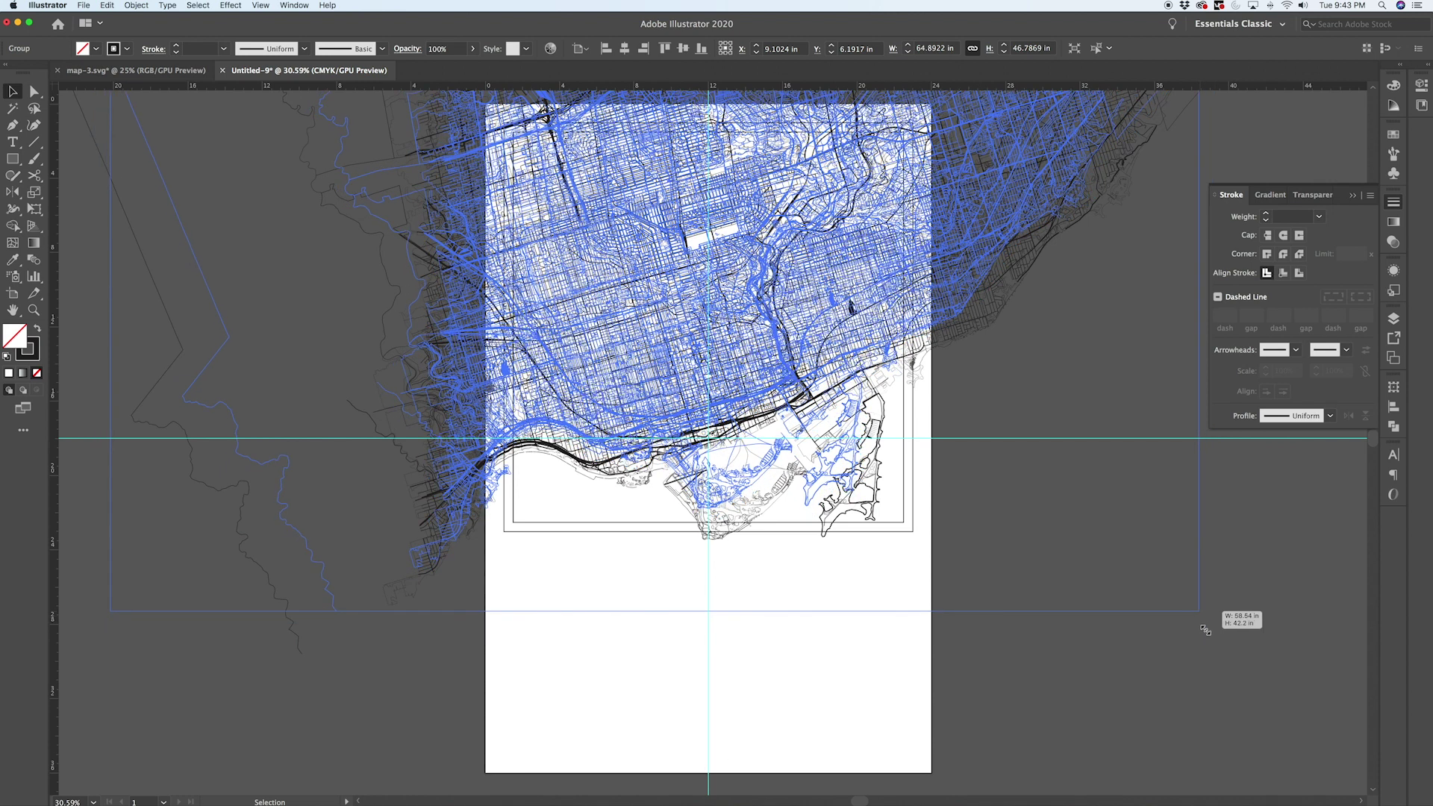
pyautogui.moveTo(1205, 629); pyautogui.dragTo(1073, 490)
pyautogui.moveTo(795, 287); pyautogui.dragTo(795, 318)
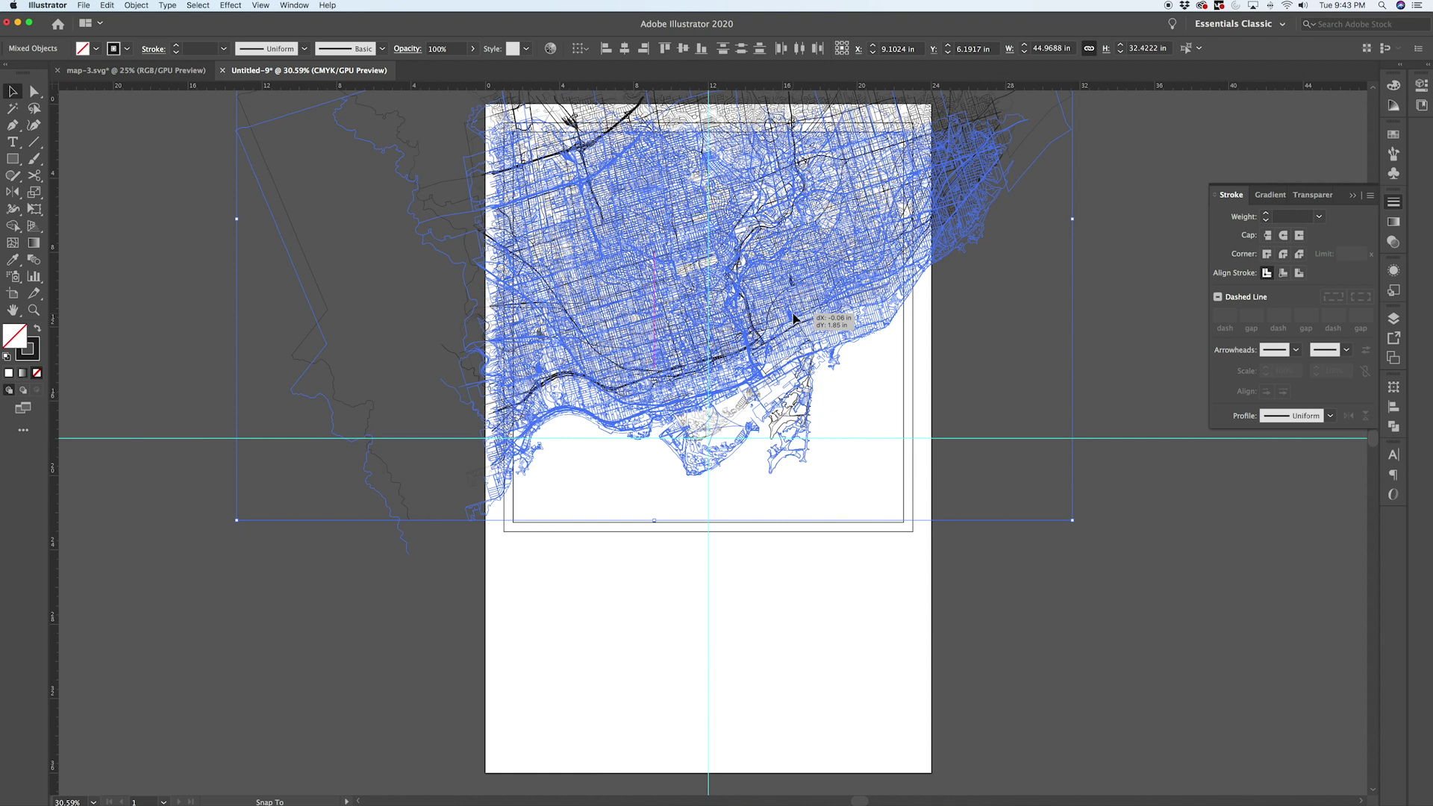
pyautogui.moveTo(795, 317); pyautogui.dragTo(794, 316)
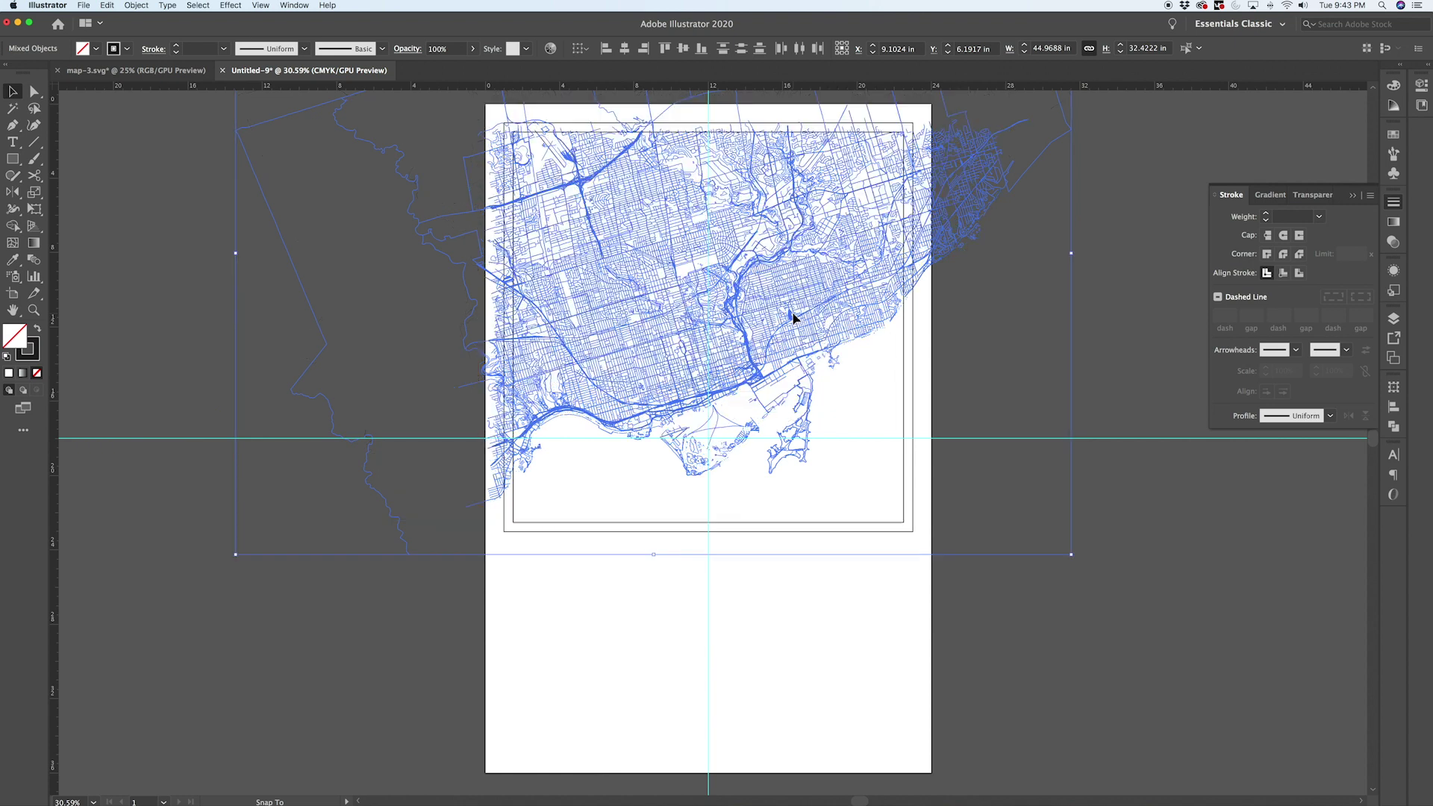
pyautogui.click(1117, 360)
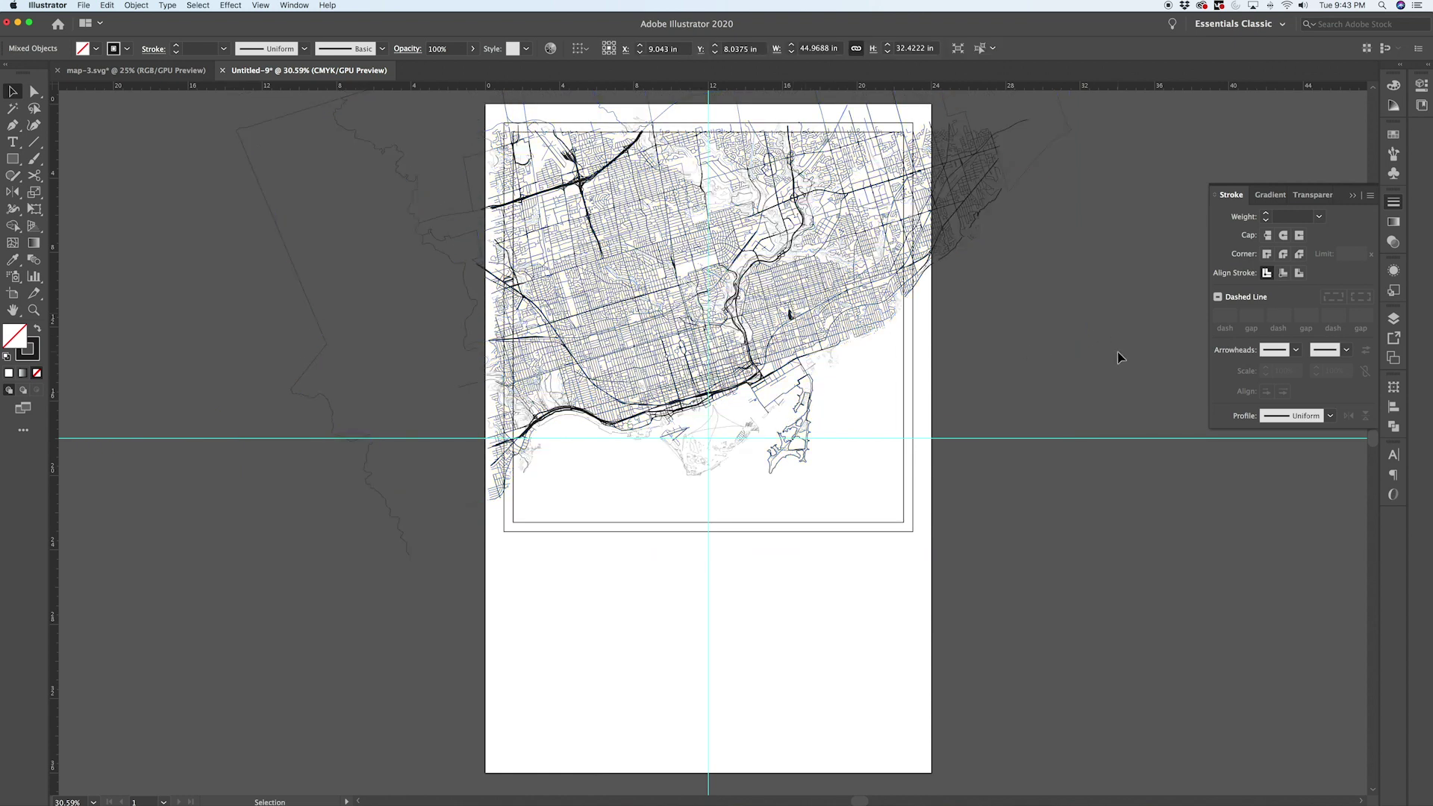
# Step: Duplicate the inner square in place and bring the copy to the top of the stack
pyautogui.click(903, 500)
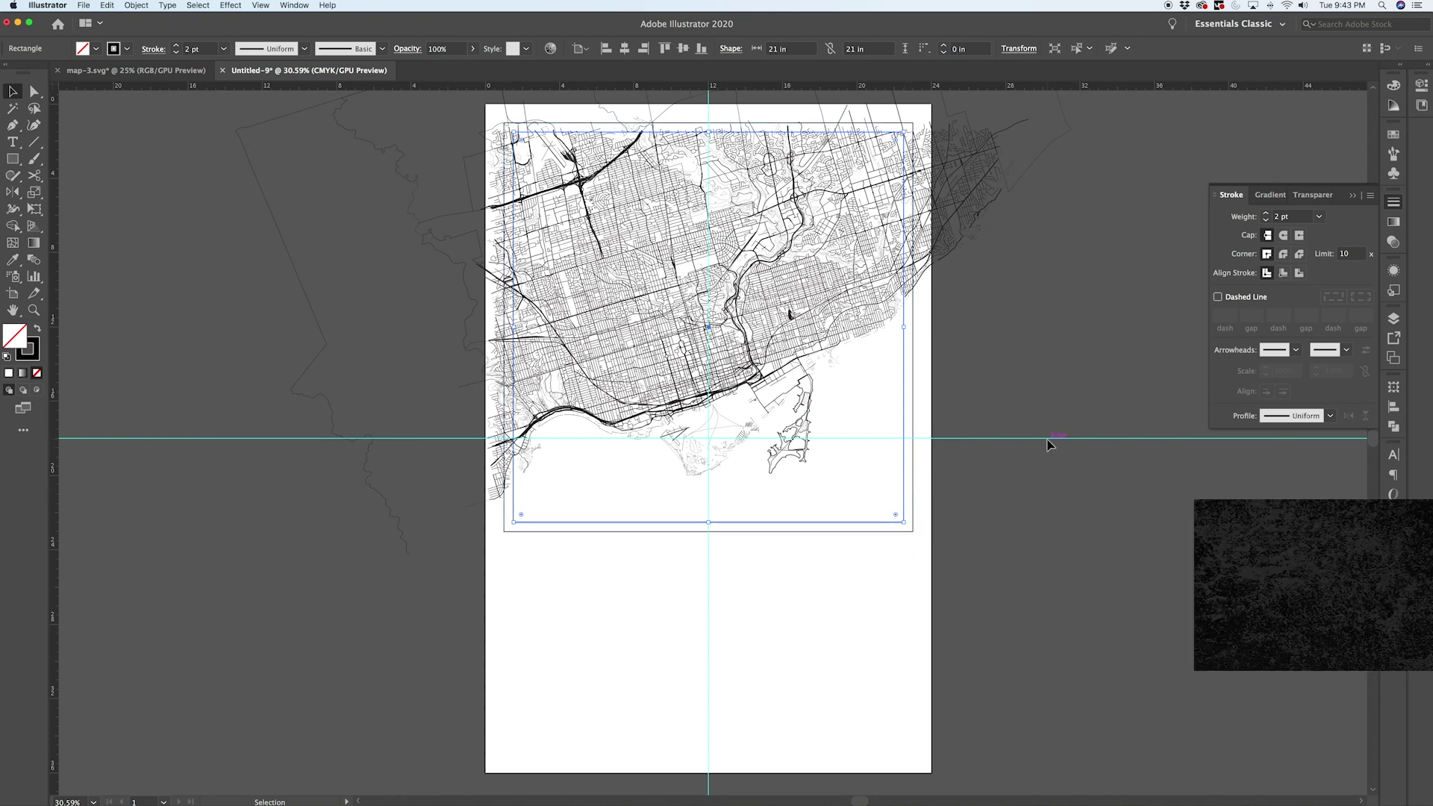
pyautogui.press('super+c')
pyautogui.press('super+f')
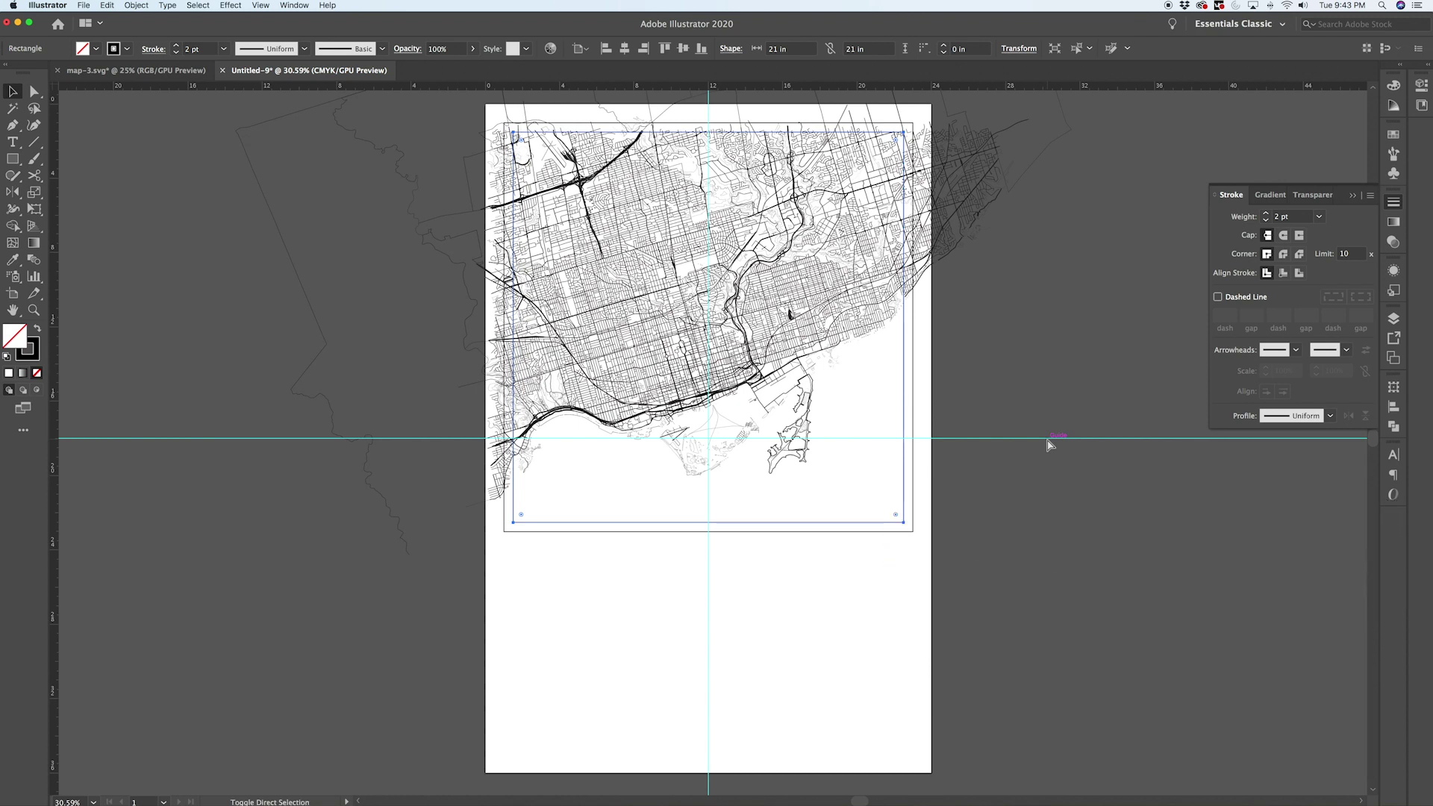
pyautogui.press('super')
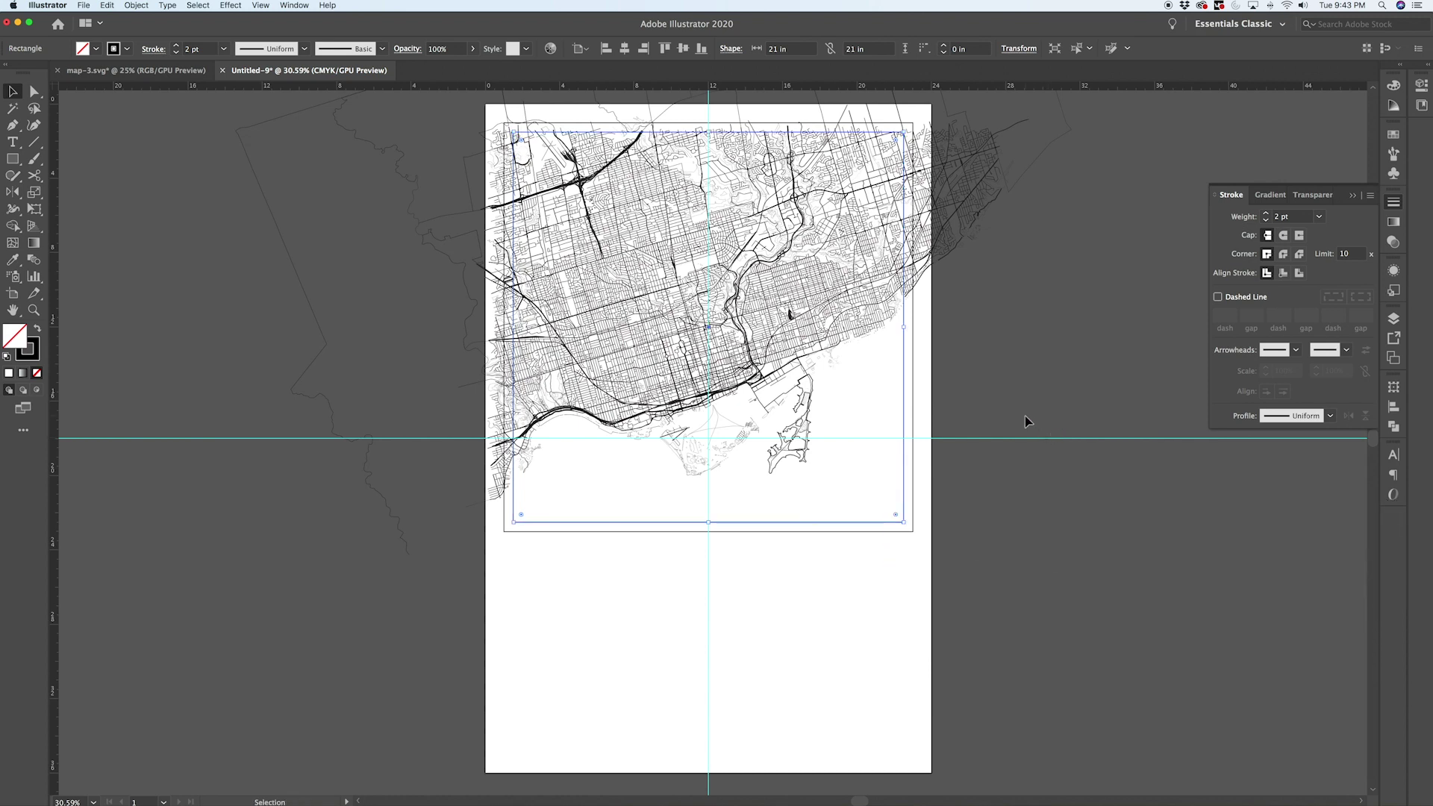
pyautogui.press('super+shift+bracketright')
pyautogui.click(281, 112)
pyautogui.click(904, 388)
pyautogui.click(136, 5)
pyautogui.moveTo(150, 31)
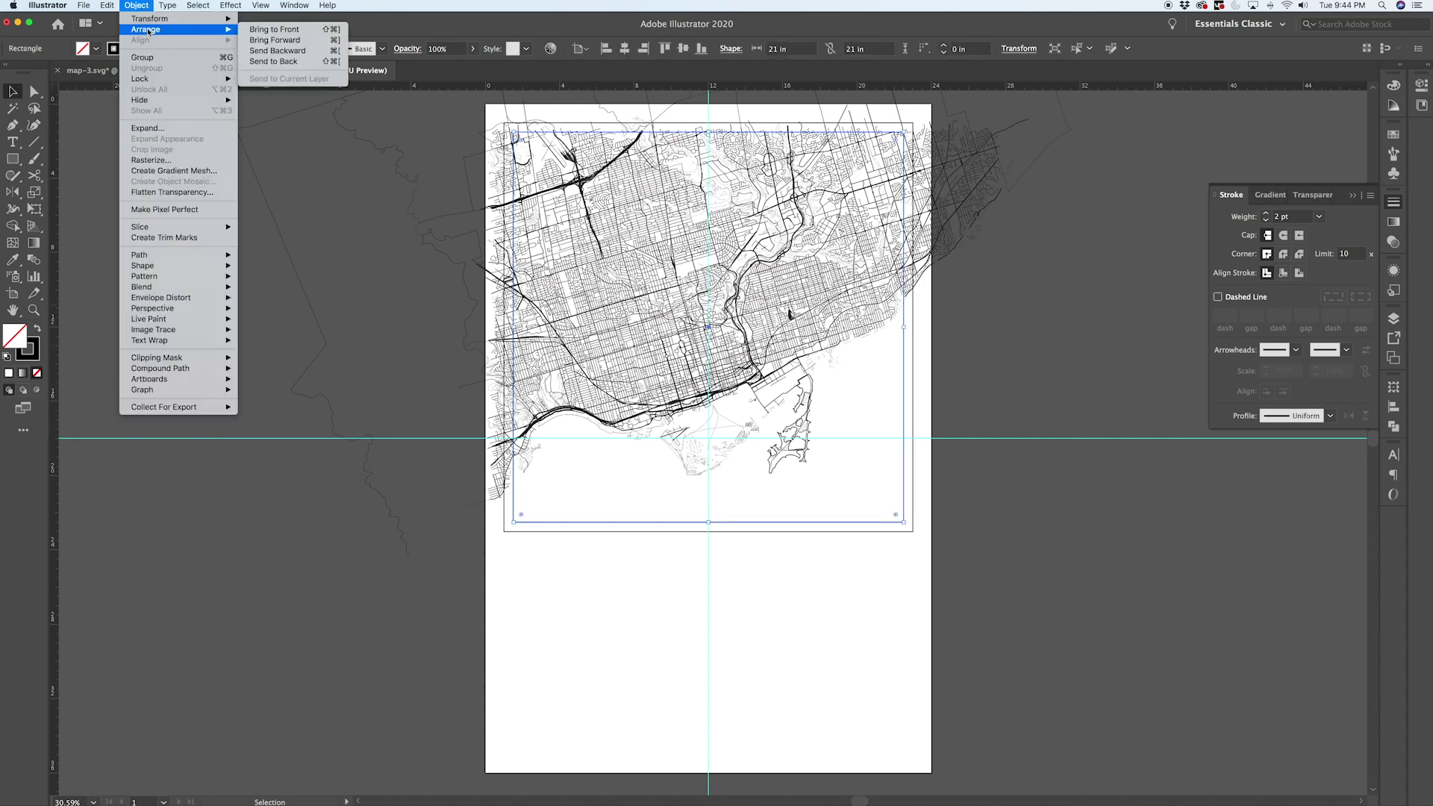
pyautogui.click(274, 29)
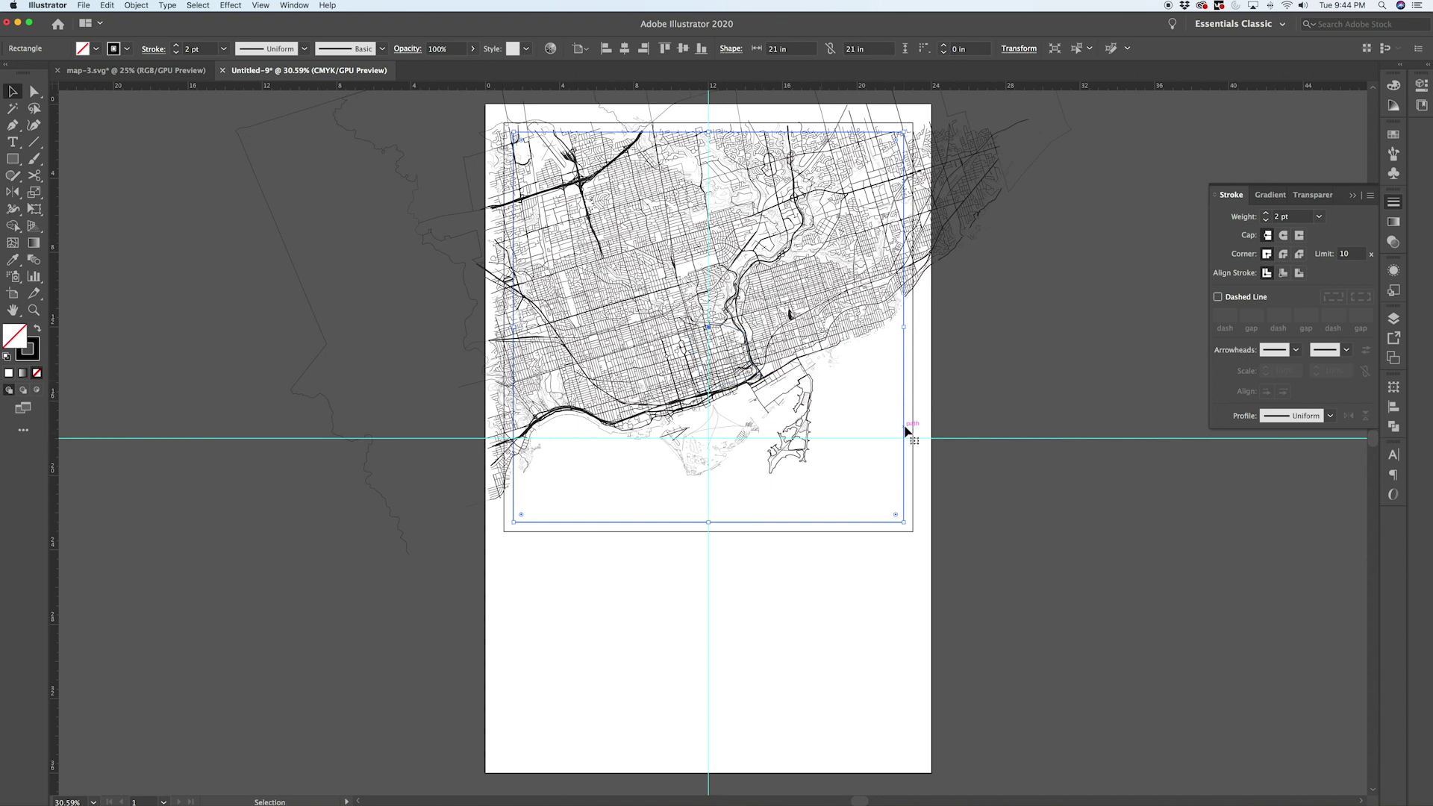
# Step: Clip the street map to the square copy with Cmd+7, then check it in Outline view
pyautogui.keyDown('shift'); pyautogui.click(751, 365); pyautogui.keyUp('shift')
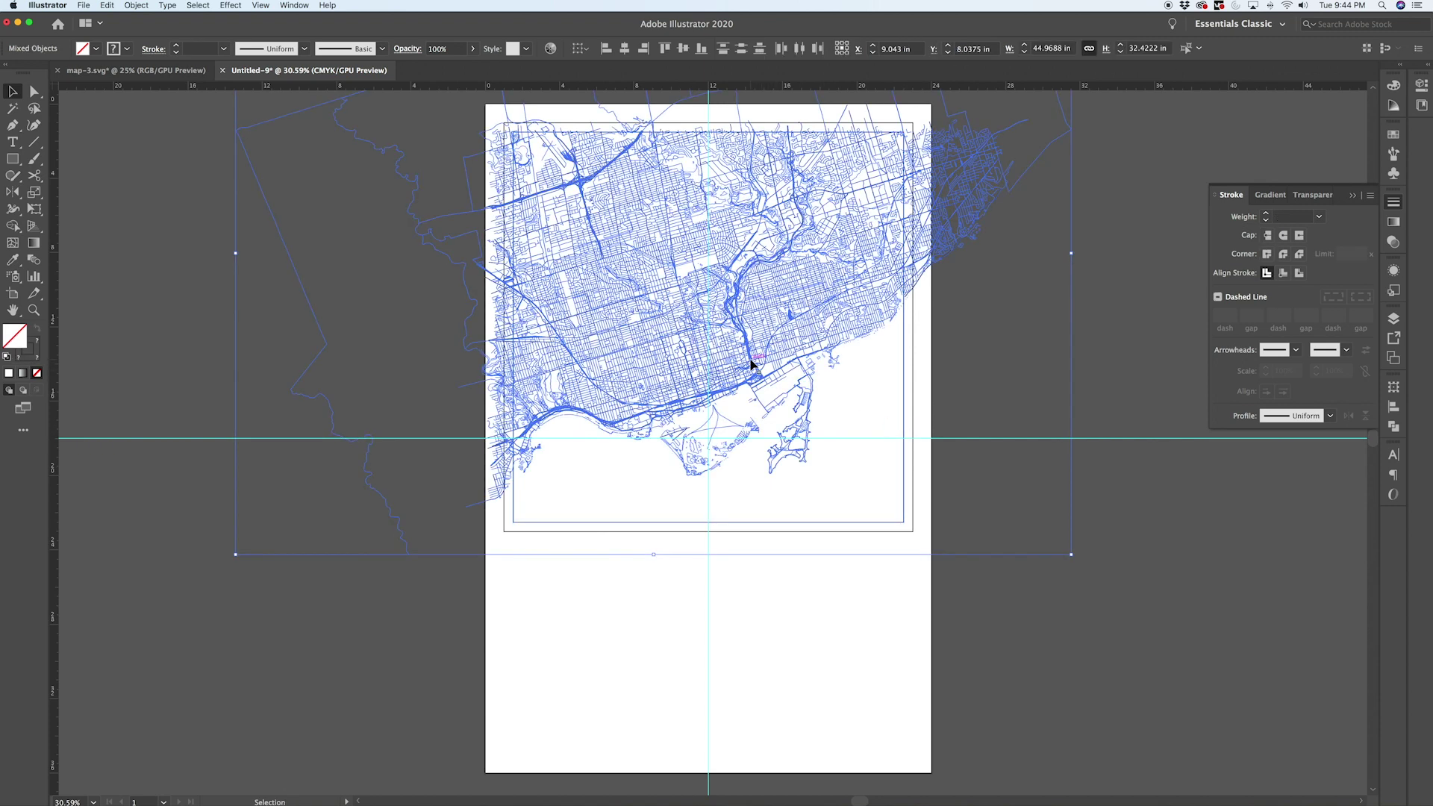
pyautogui.press('super+7')
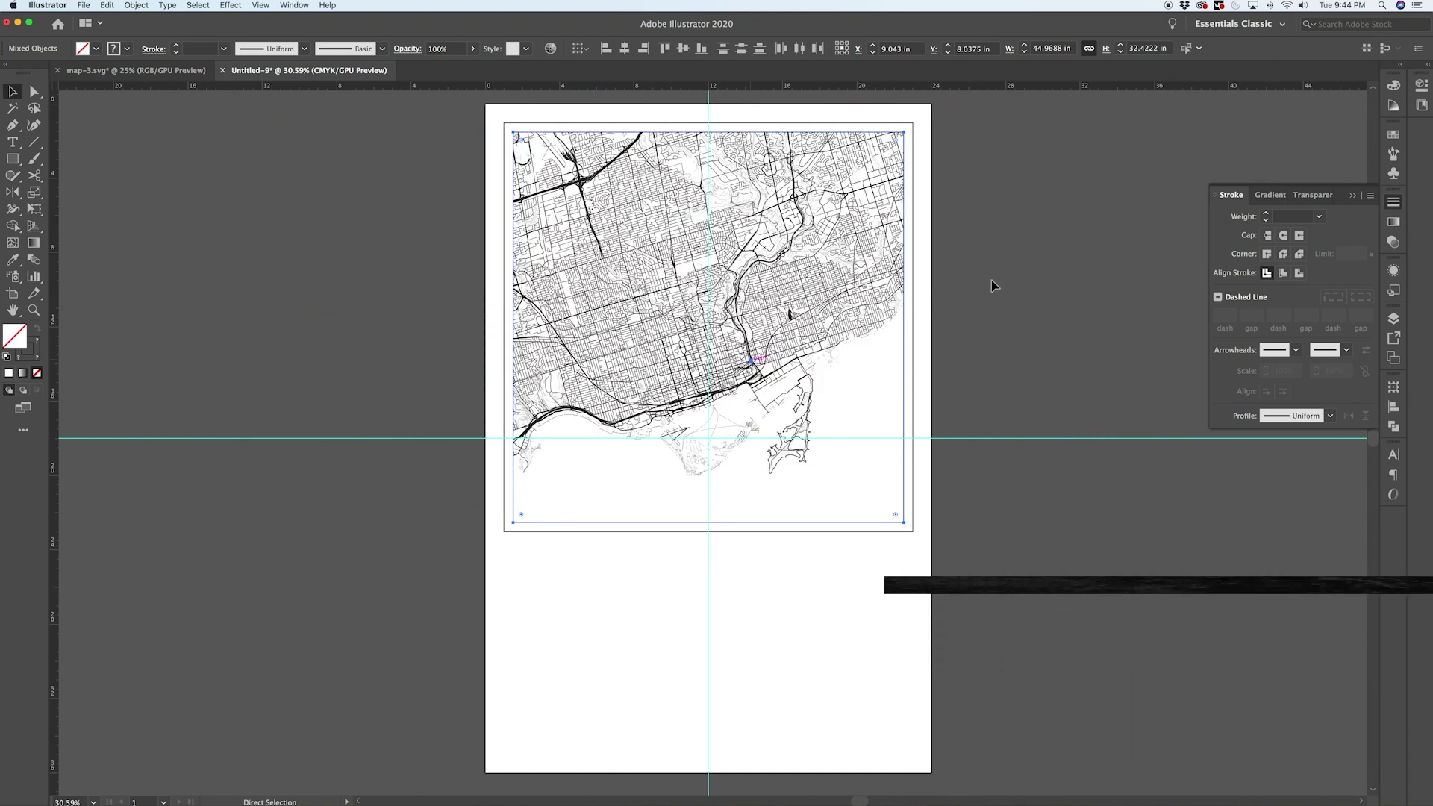
pyautogui.click(926, 282)
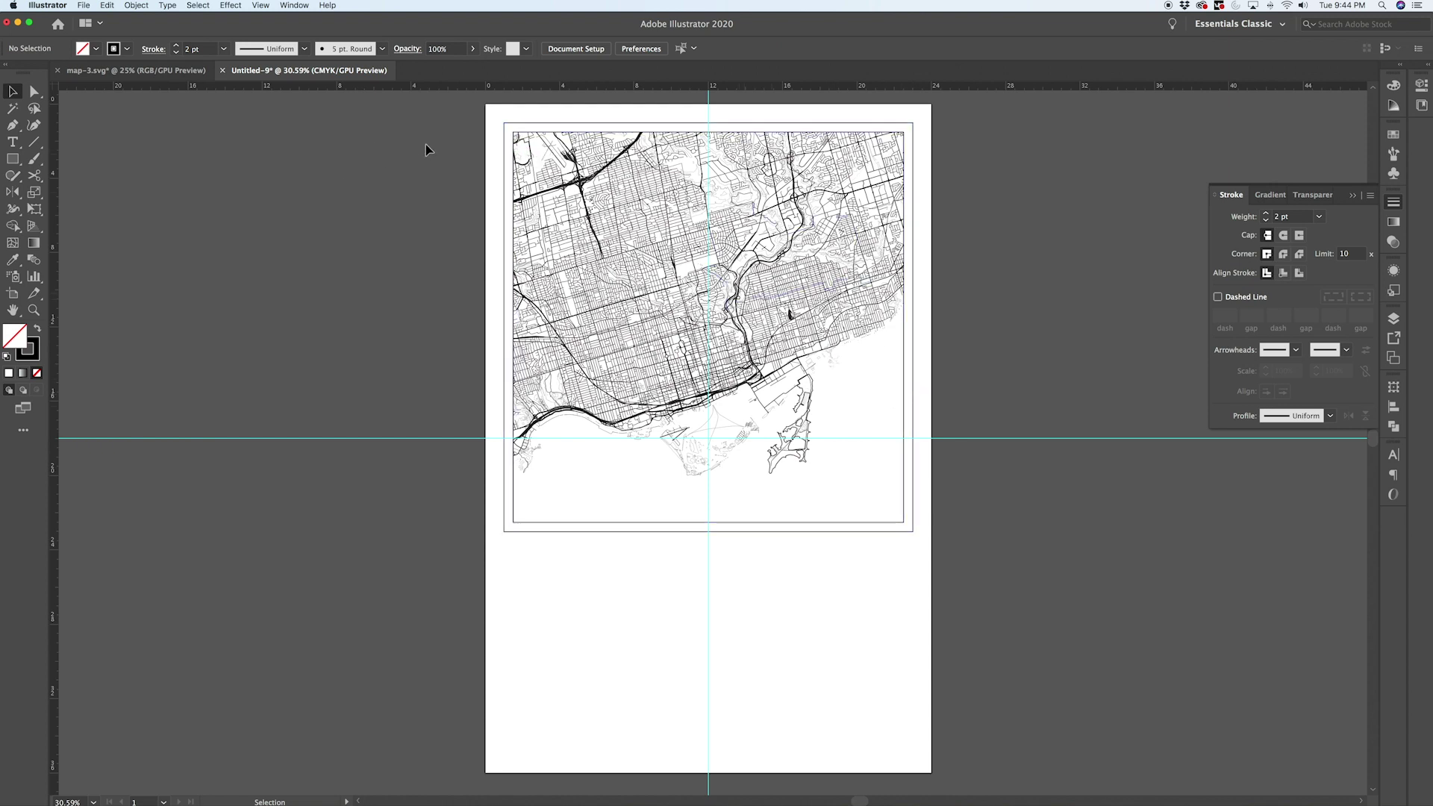
pyautogui.scroll(1, 707, 258)
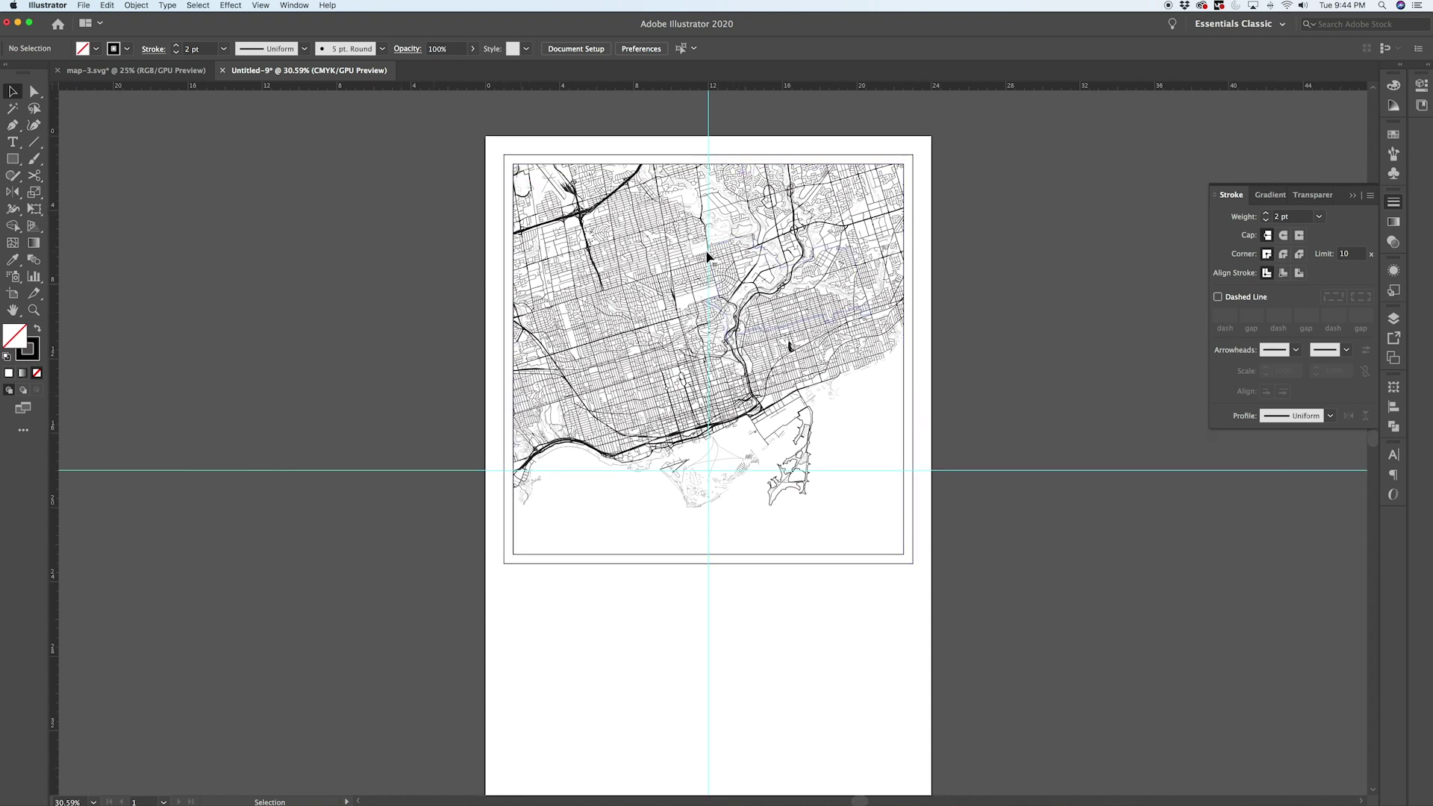
pyautogui.scroll(1, 634, 217)
pyautogui.press('super+y')
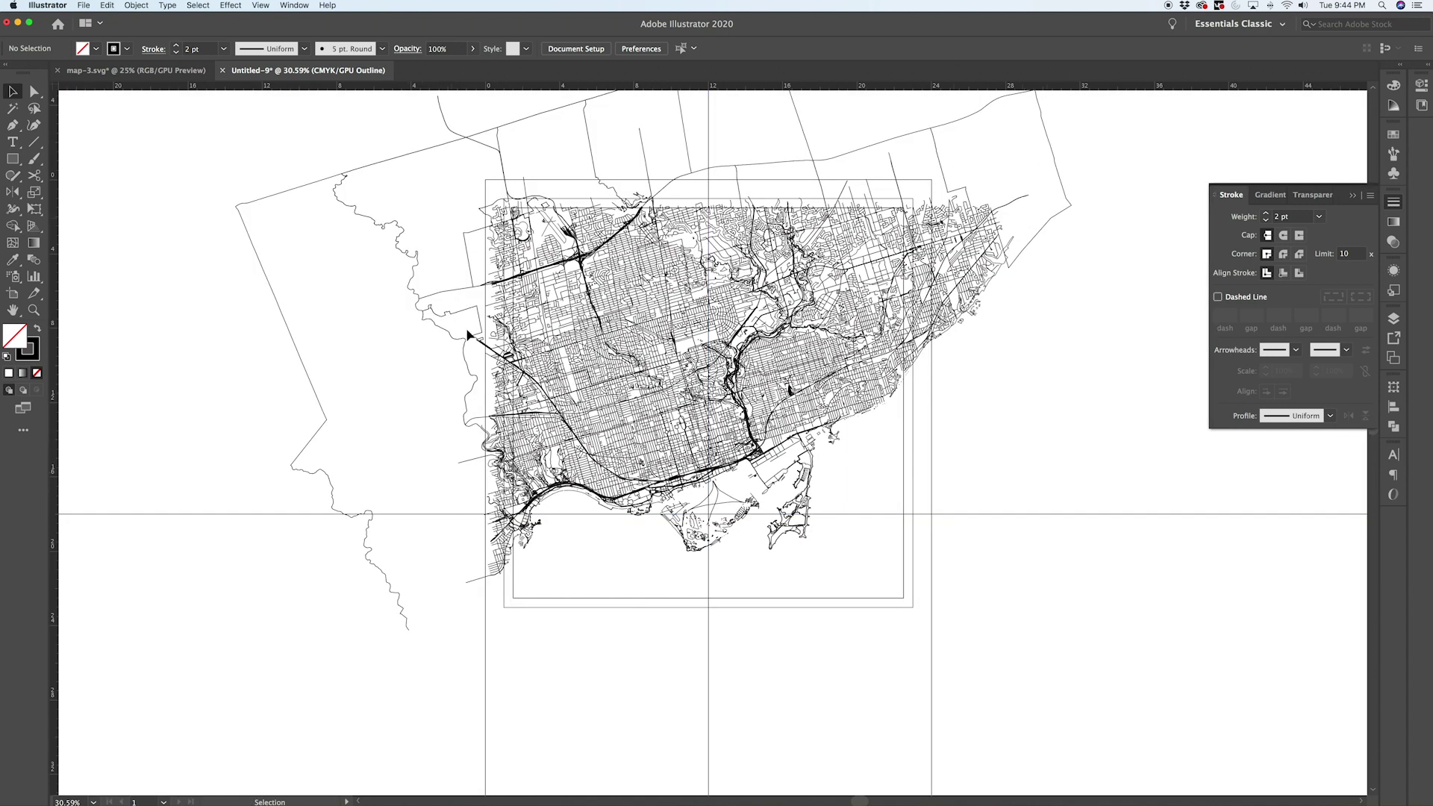
pyautogui.press('a')
pyautogui.press('super+y')
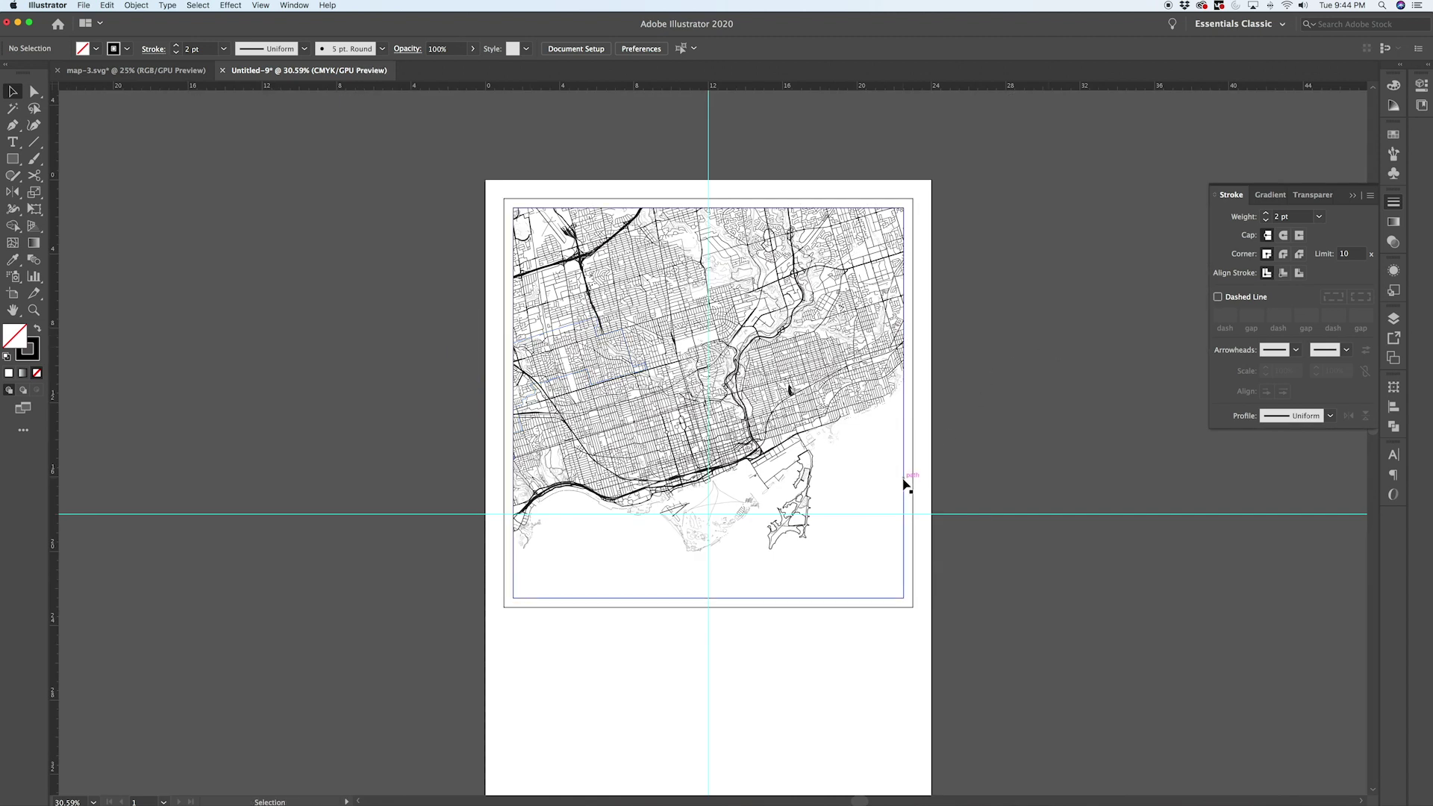
pyautogui.moveTo(904, 481); pyautogui.dragTo(871, 410)
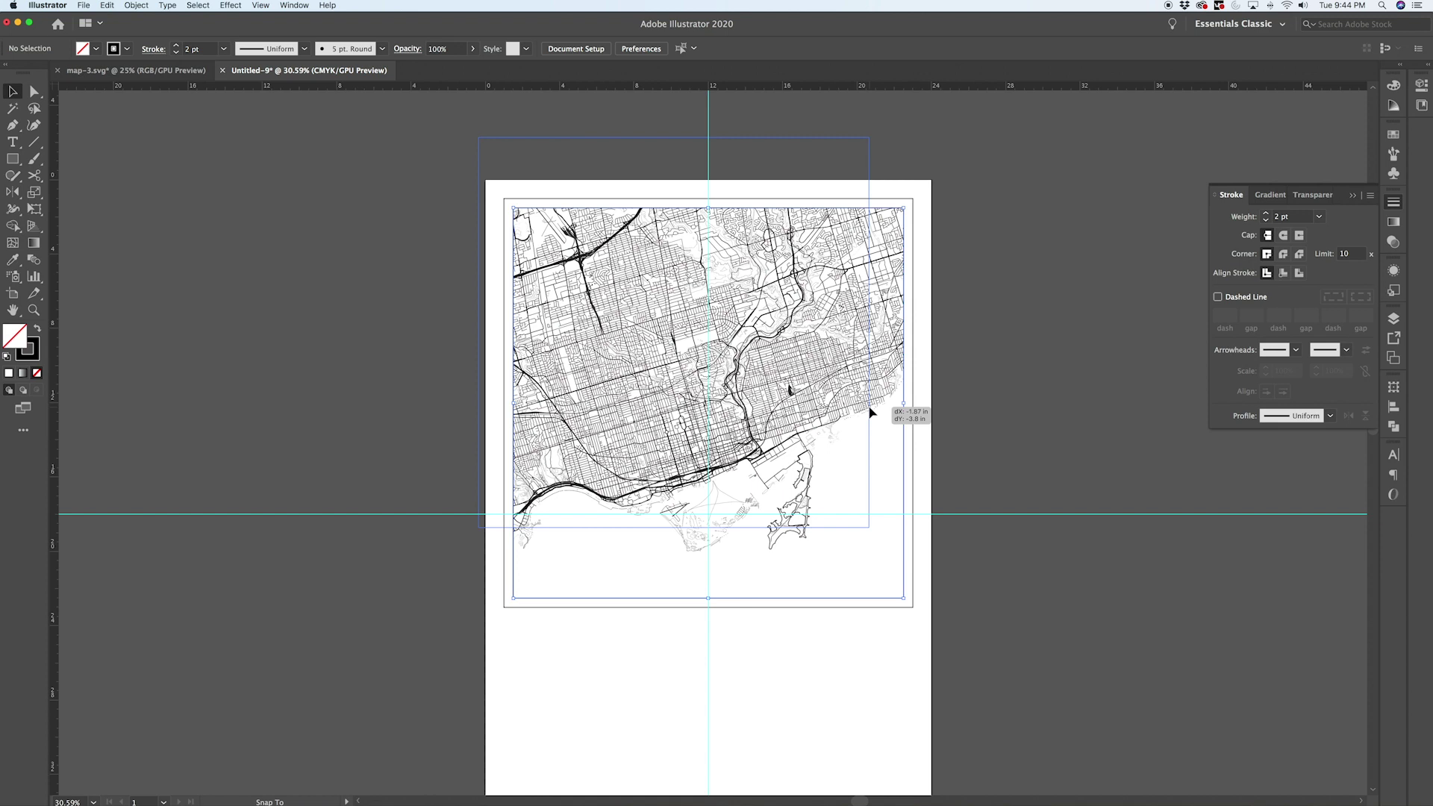
pyautogui.moveTo(870, 410); pyautogui.dragTo(870, 407)
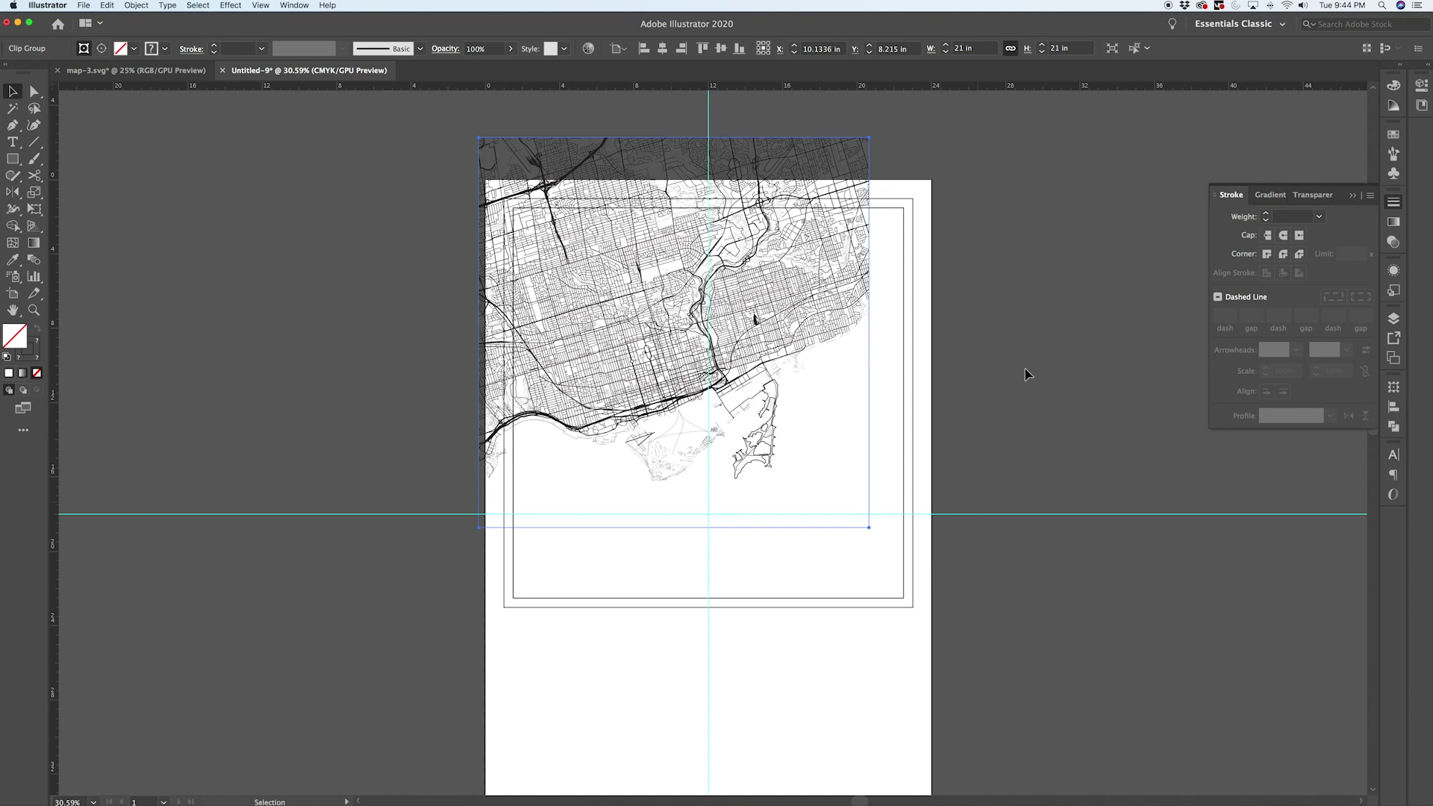
pyautogui.press('super+z')
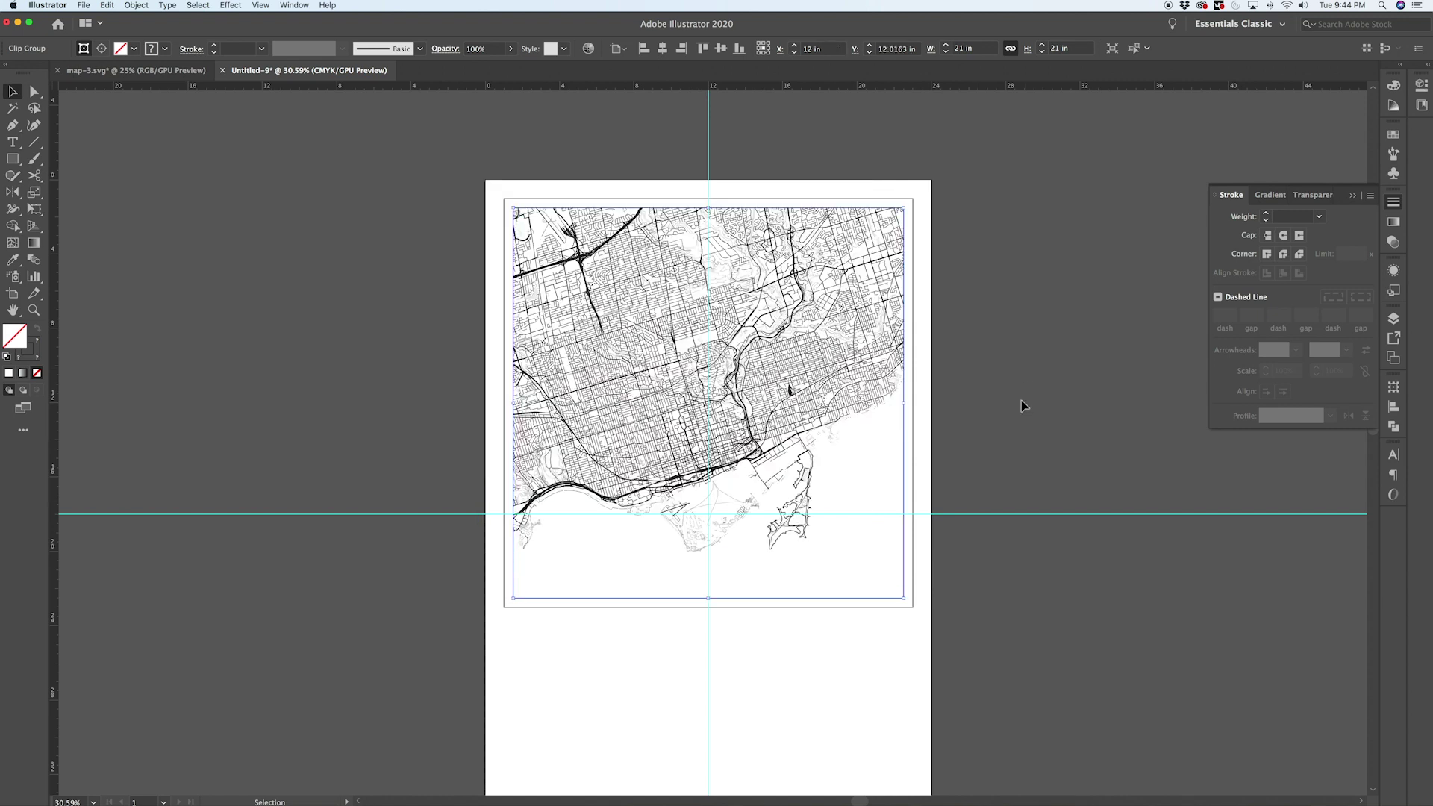
pyautogui.click(1021, 400)
pyautogui.scroll(-3, 1020, 400)
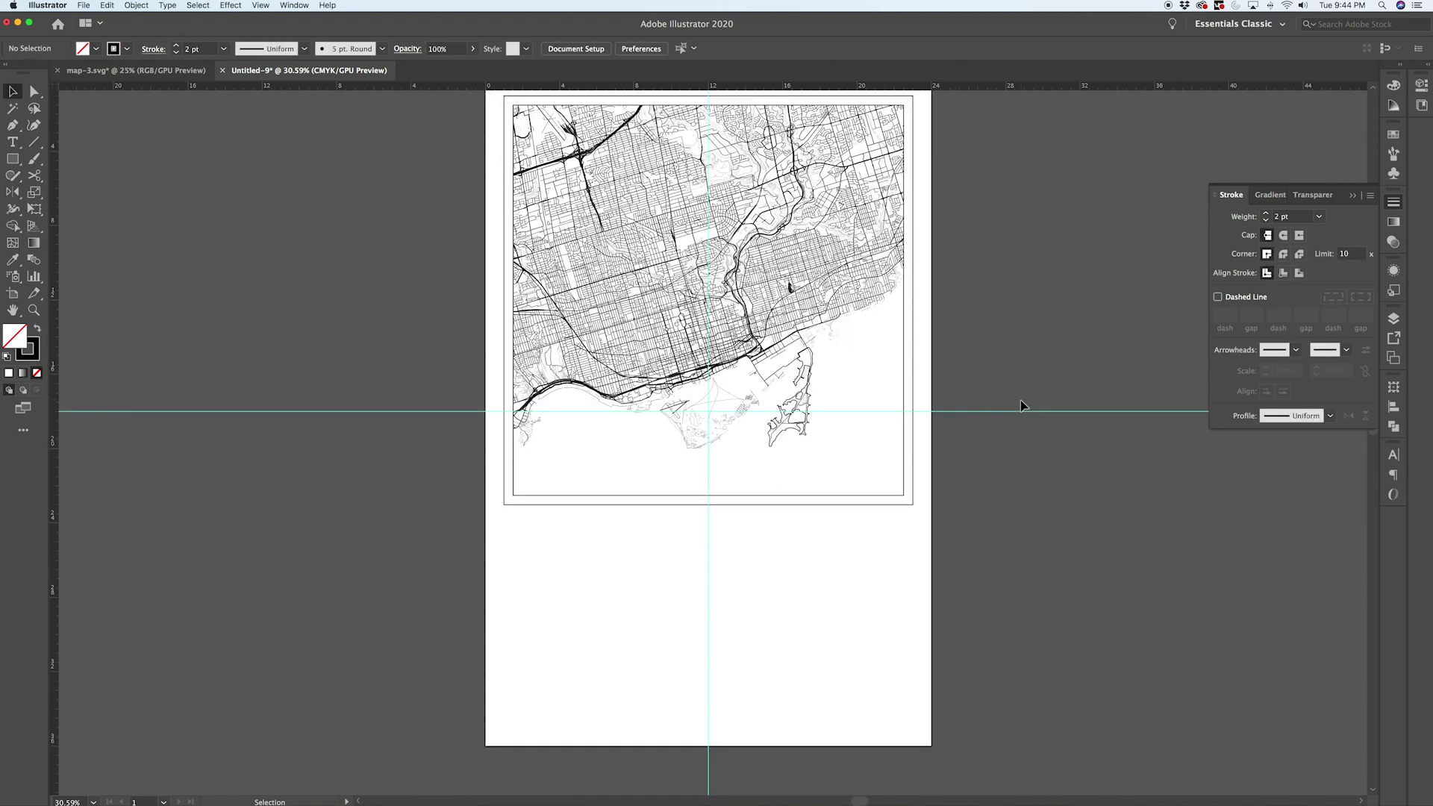
pyautogui.press('t')
# Step: Add a small text line below the framed map and set it in Bison DemiBold
pyautogui.click(630, 564)
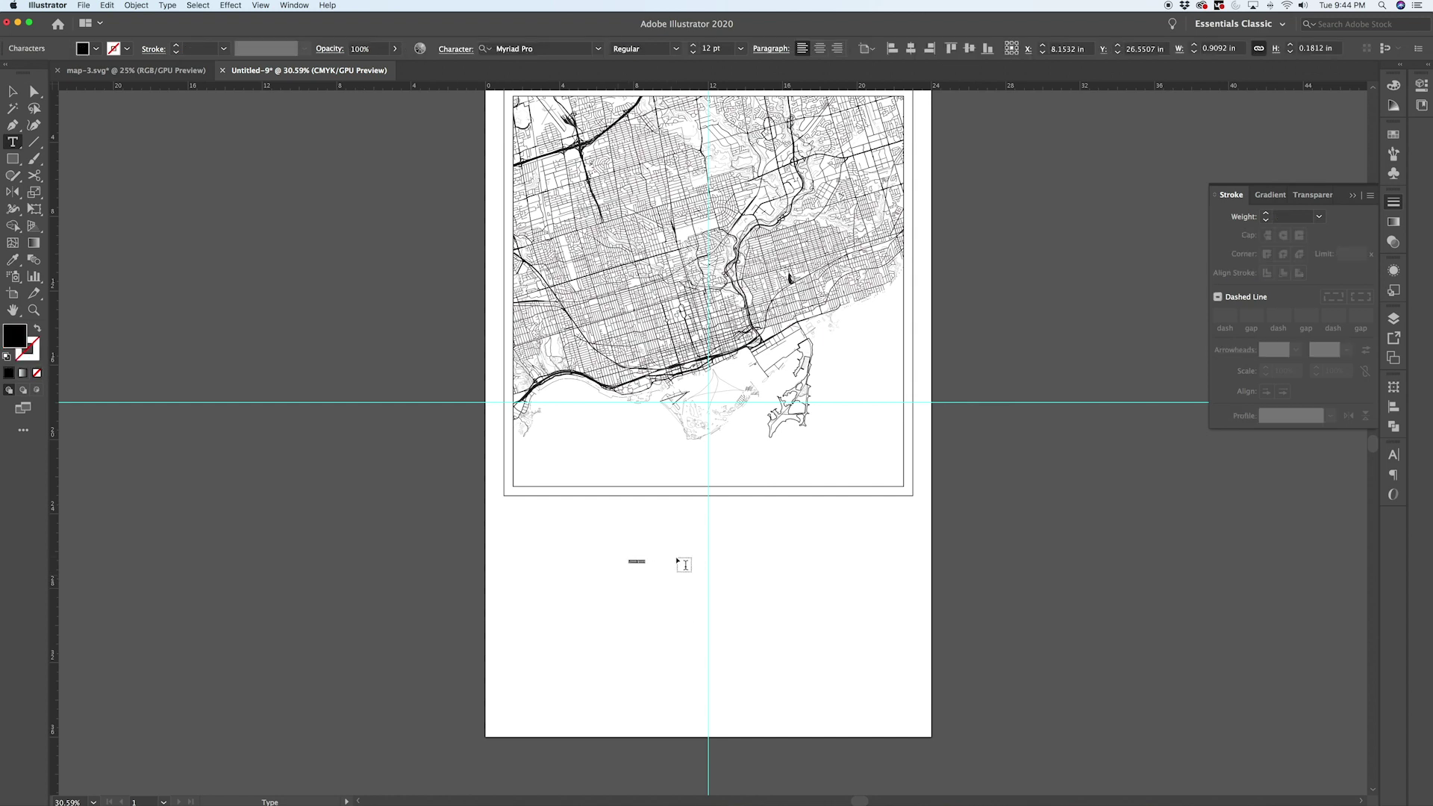
pyautogui.write('TOR')
pyautogui.press('BackSpace')
pyautogui.press('BackSpace')
pyautogui.press('super+a')
pyautogui.click(561, 48)
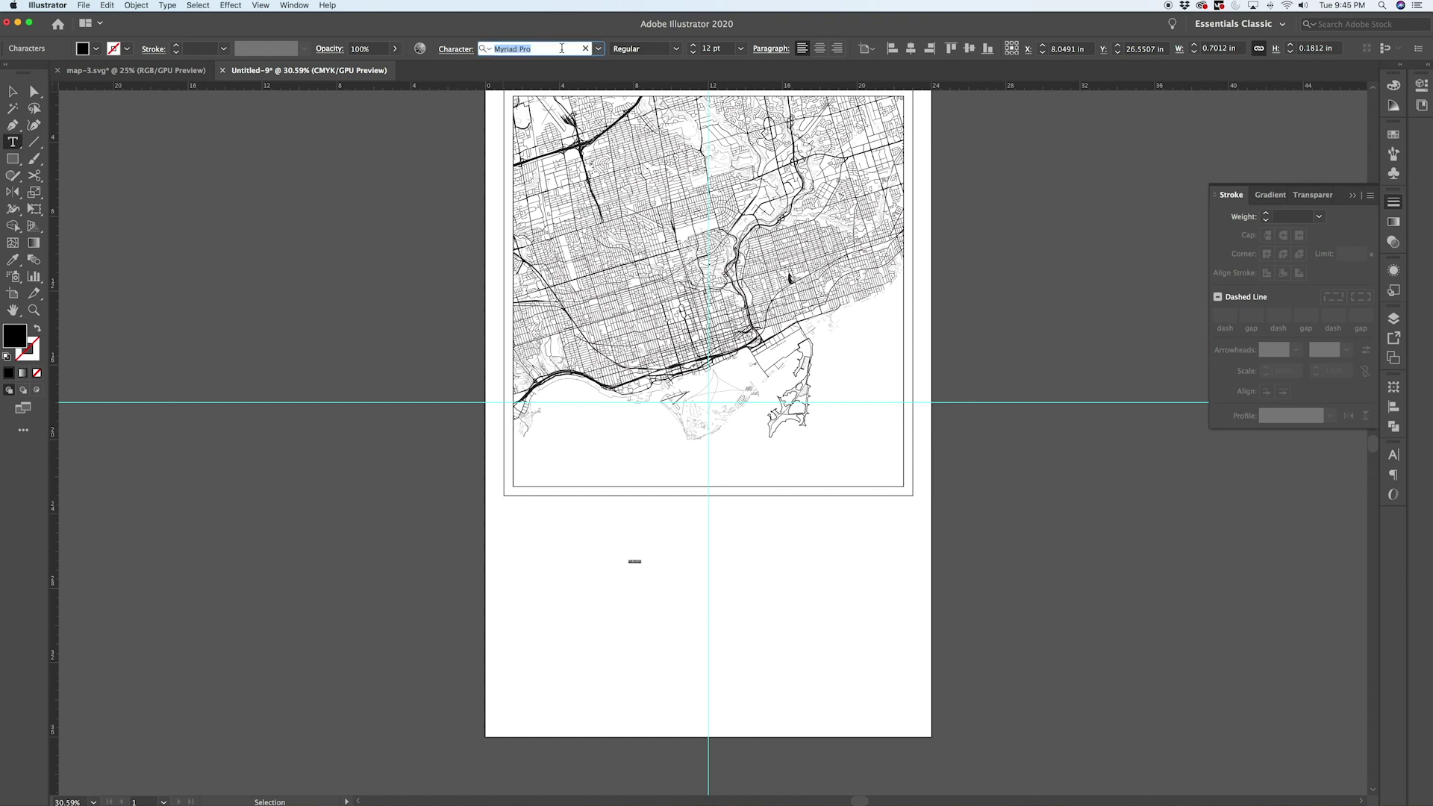
pyautogui.write('bis')
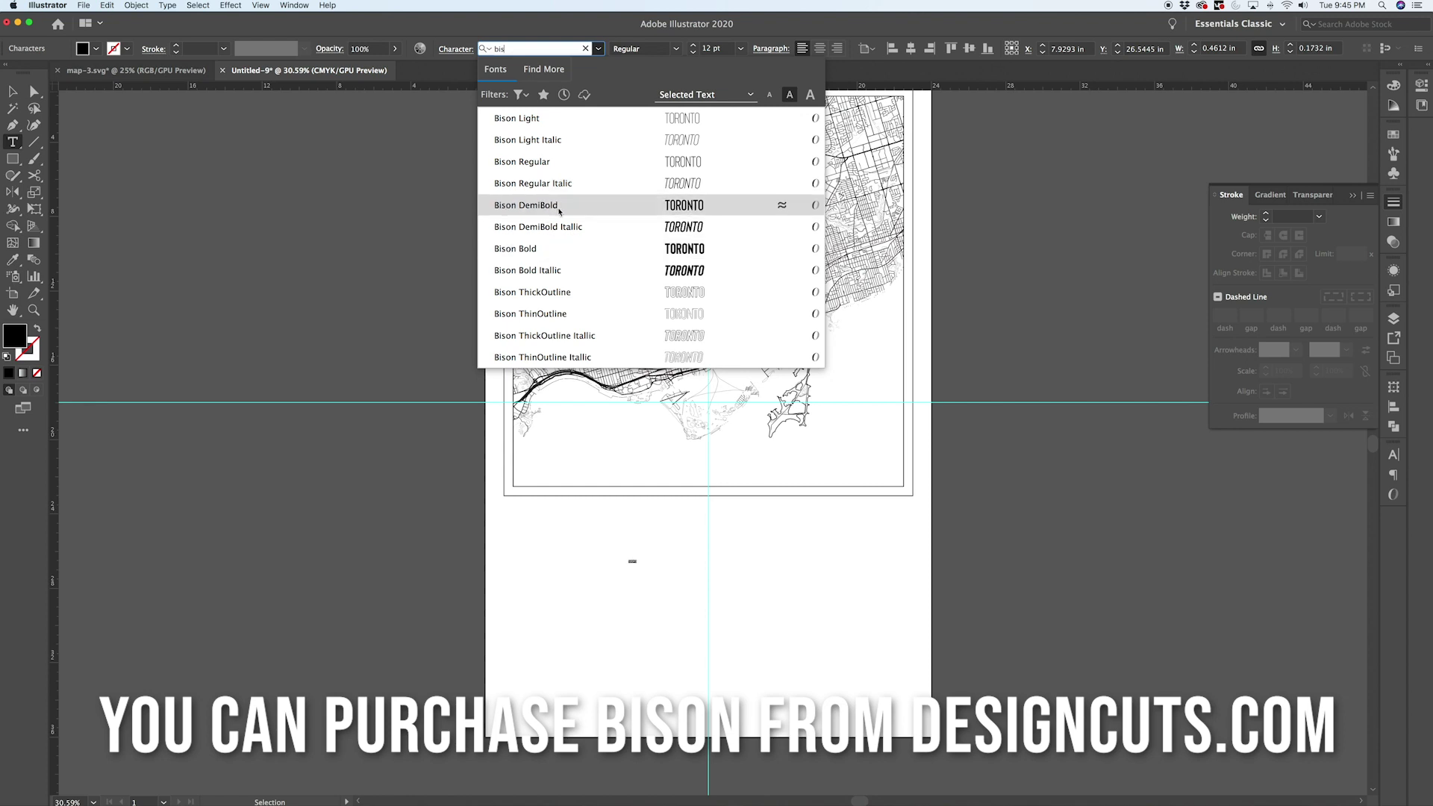
pyautogui.click(553, 208)
pyautogui.press('Escape')
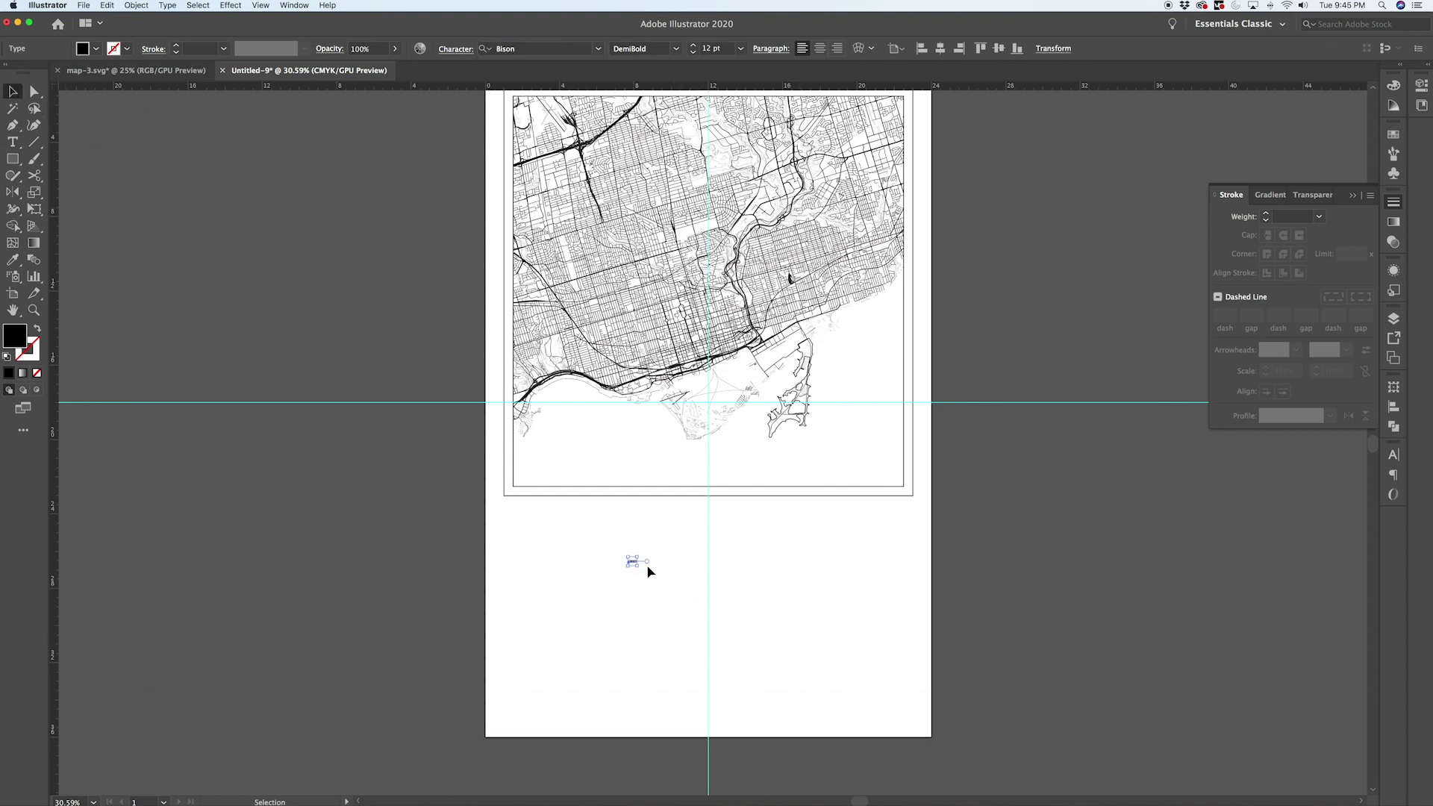
# Step: Enlarge TORONTO into a large title under the frame and set its tracking to 200
pyautogui.moveTo(640, 556); pyautogui.dragTo(1186, 249)
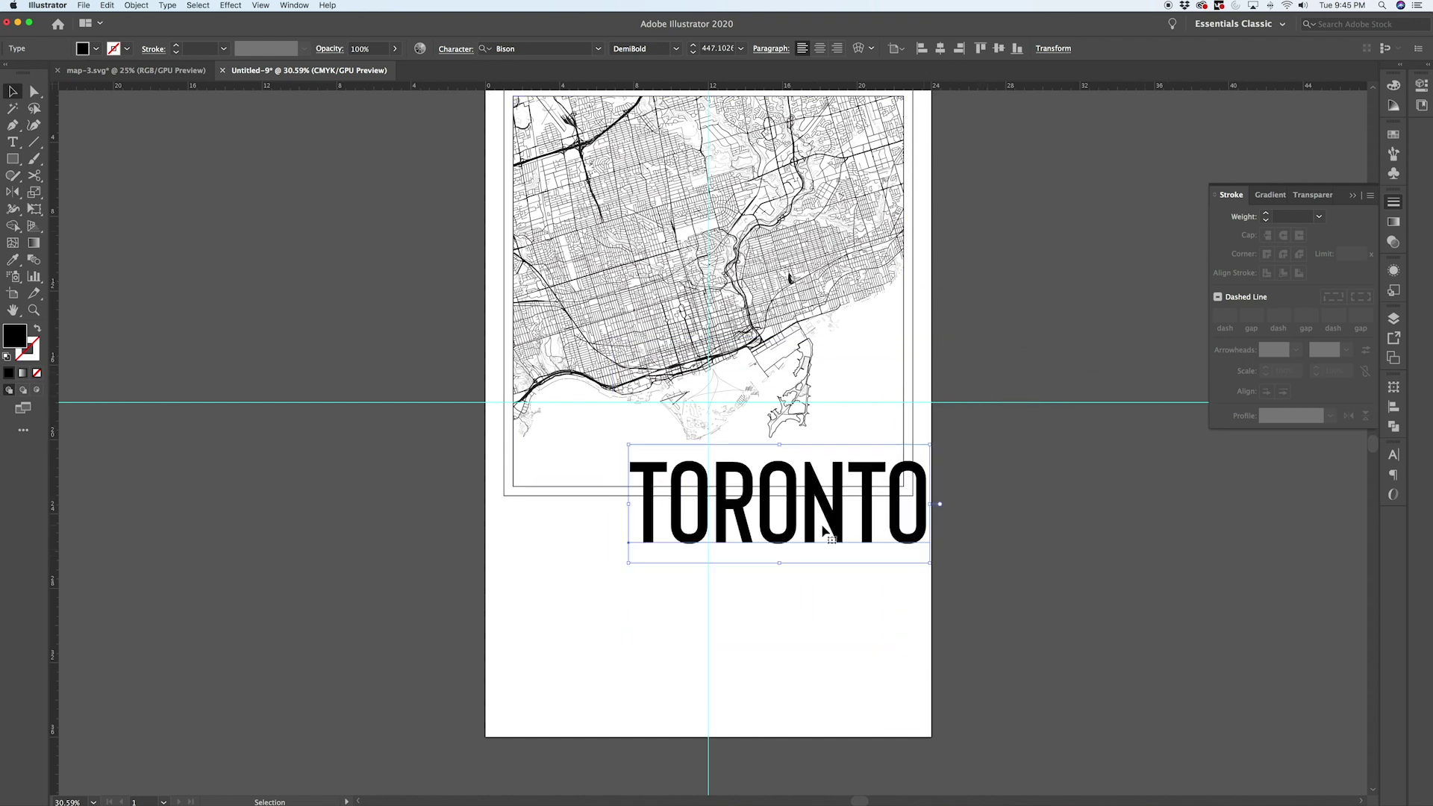
pyautogui.moveTo(813, 531); pyautogui.dragTo(724, 583)
pyautogui.press('super')
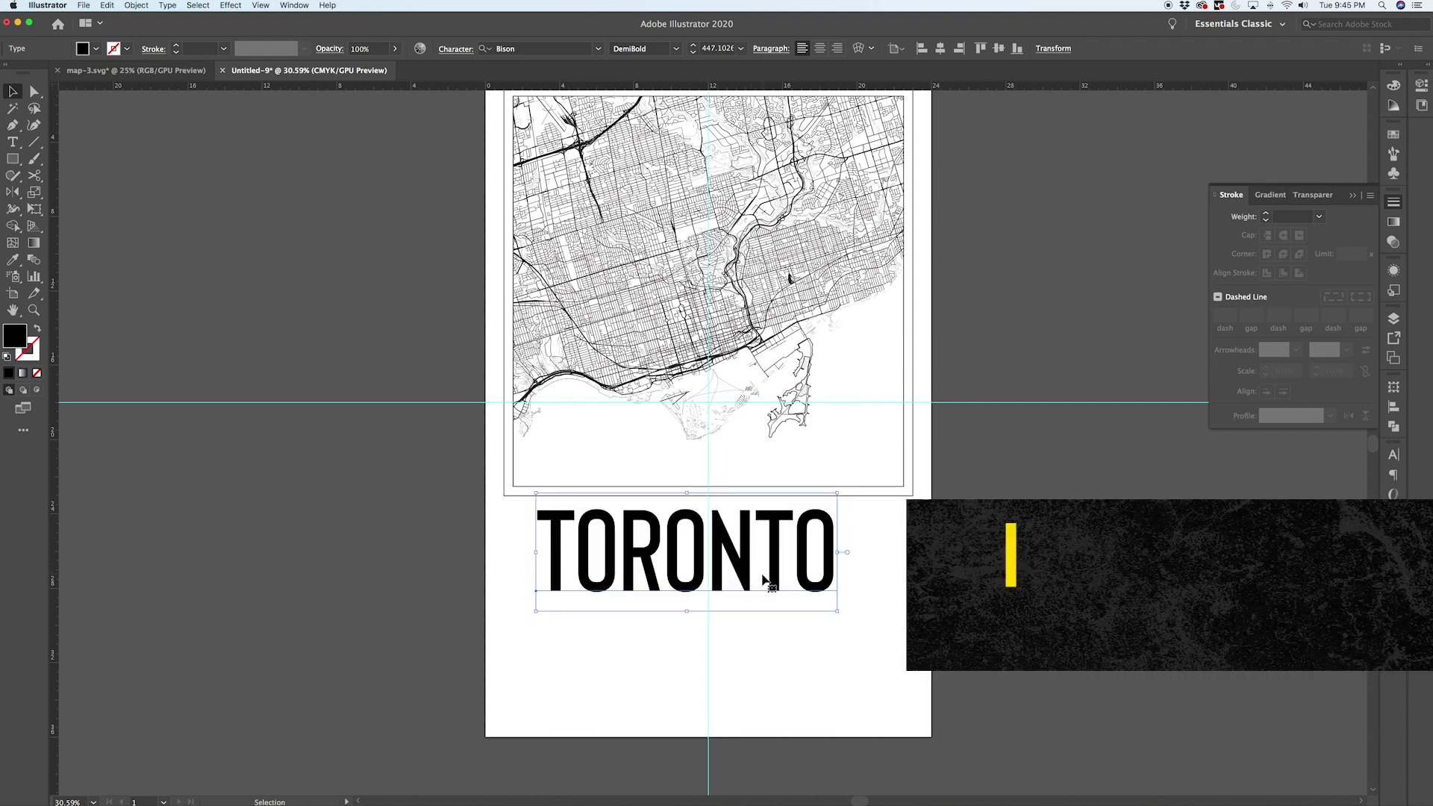
pyautogui.press('super+t')
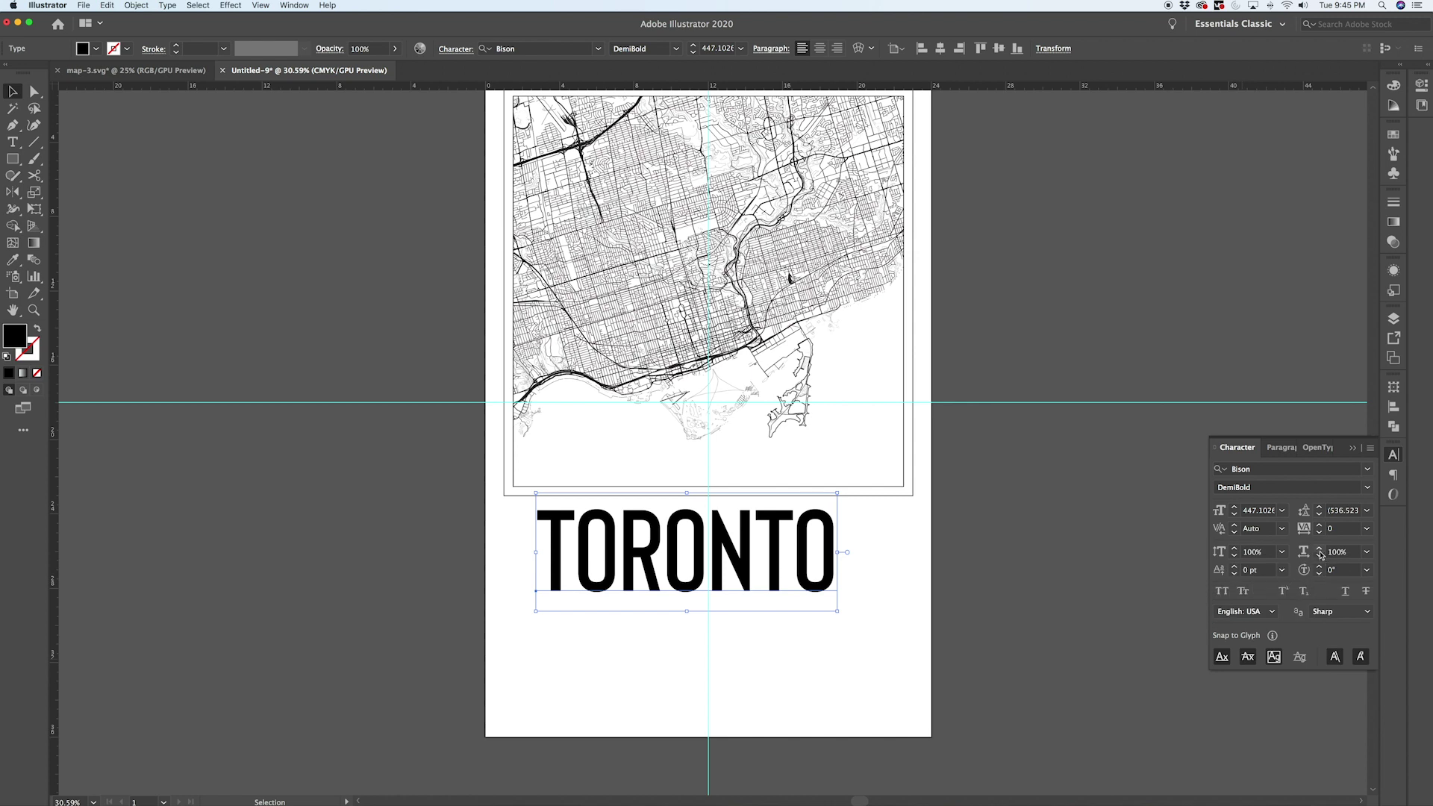
pyautogui.click(1366, 528)
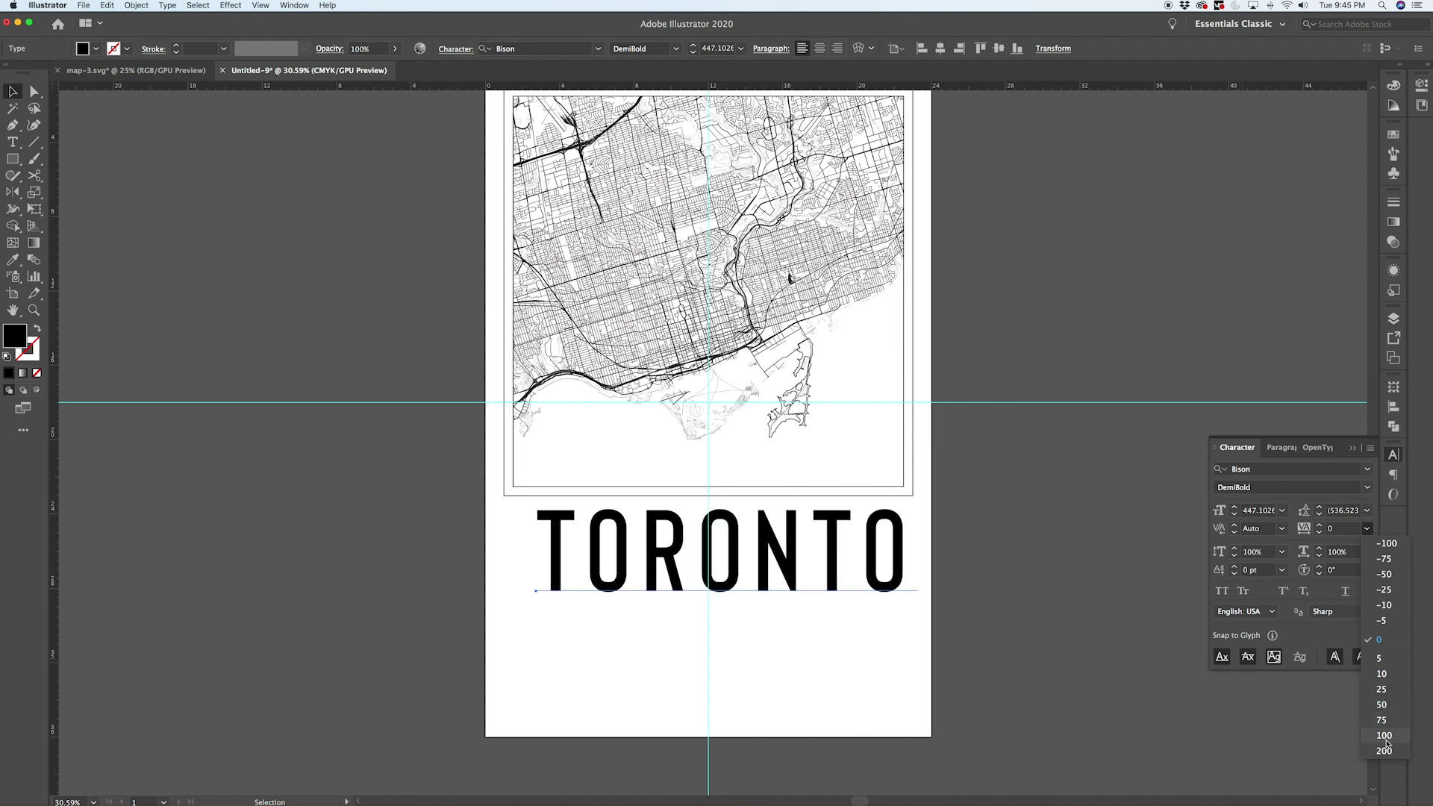
pyautogui.click(1384, 751)
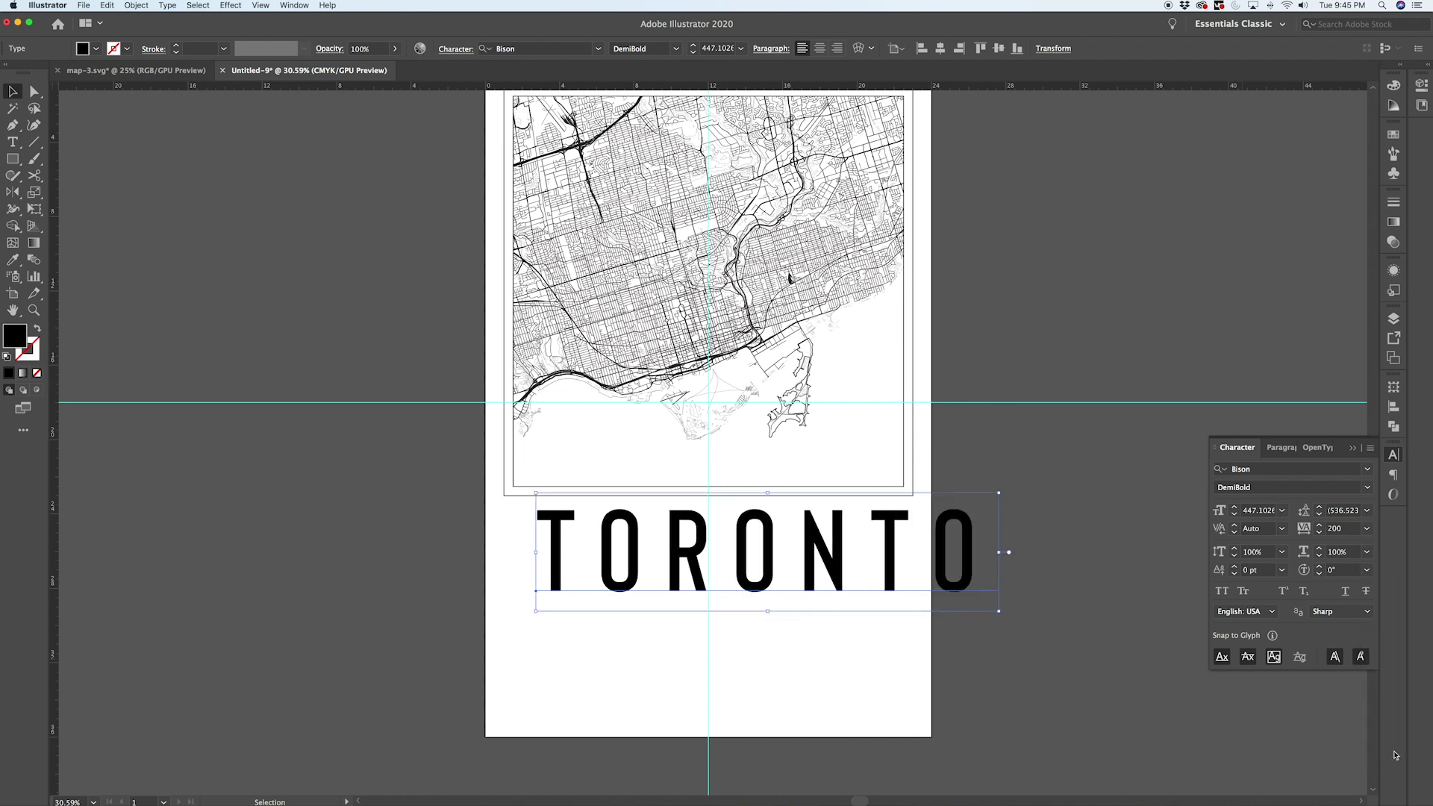
# Step: Resize the title to the frame width and nudge it centred beneath the map
pyautogui.moveTo(967, 545); pyautogui.dragTo(935, 539)
pyautogui.moveTo(968, 494); pyautogui.dragTo(921, 501)
pyautogui.moveTo(897, 552)
pyautogui.mouseDown()
pyautogui.moveTo(912, 544)
pyautogui.moveTo(894, 554)
pyautogui.mouseUp()
pyautogui.click(1029, 607)
pyautogui.click(1021, 553)
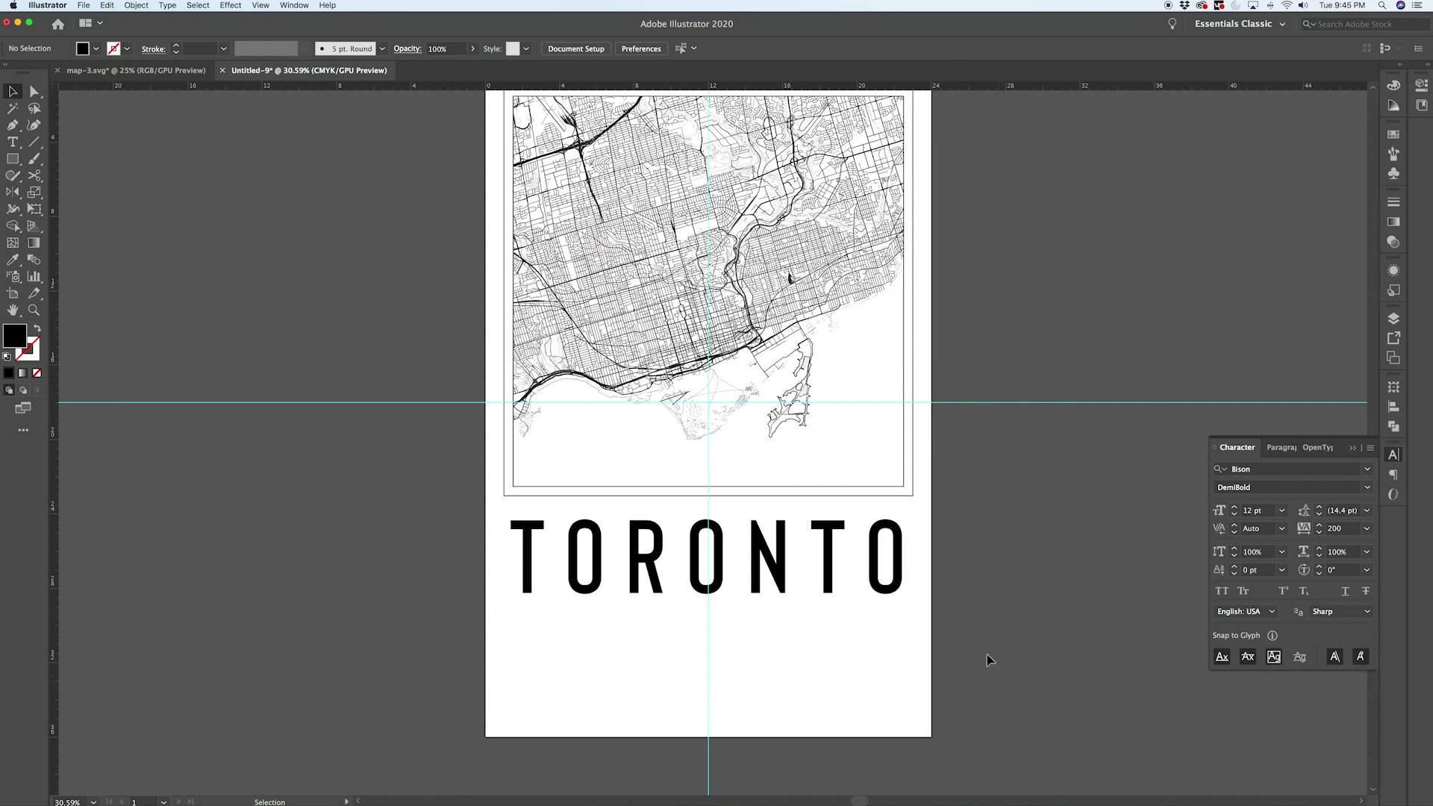
# Step: Duplicate TORONTO below the title and make the copy Bison Light at 72 pt
pyautogui.moveTo(770, 569); pyautogui.dragTo(780, 661)
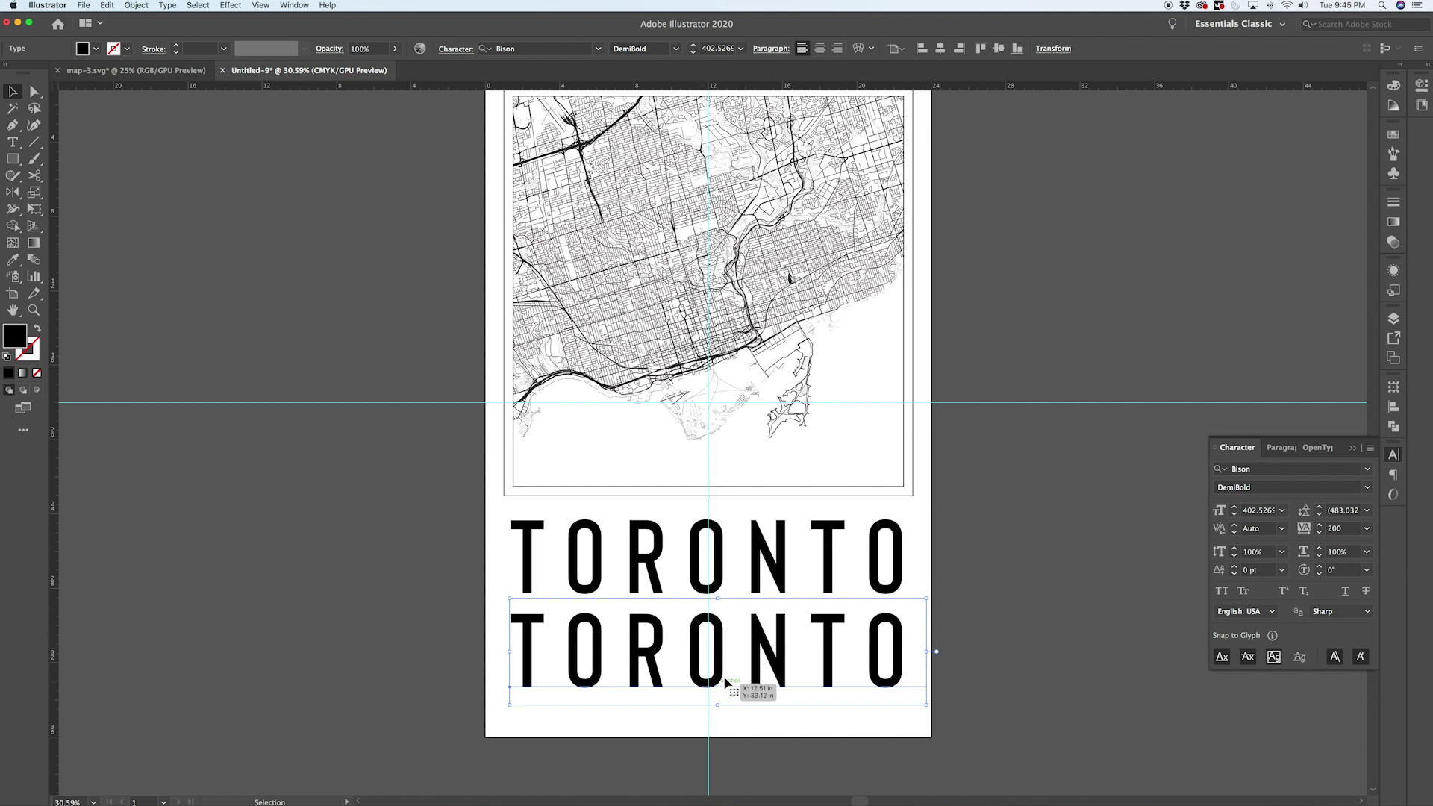
pyautogui.click(675, 48)
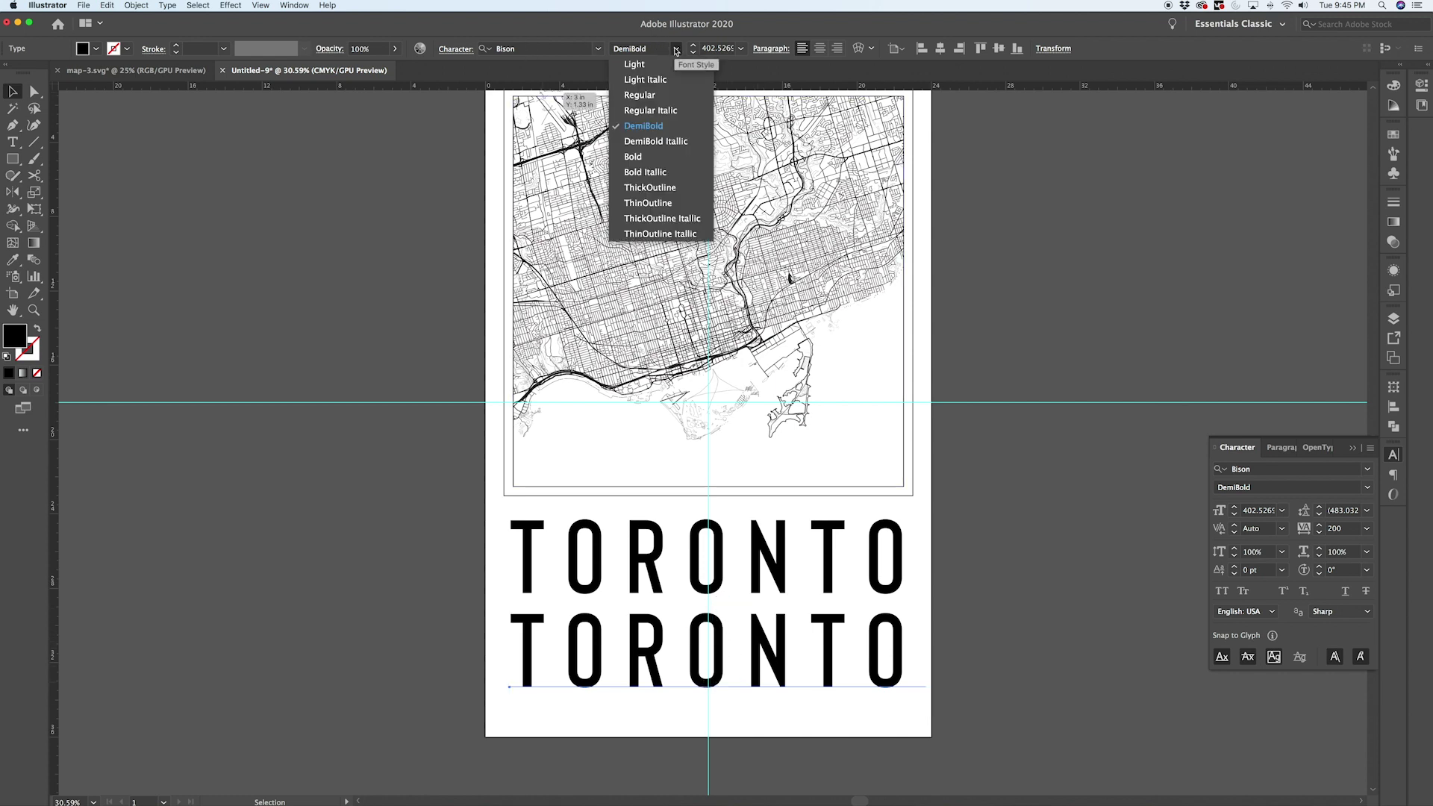
pyautogui.click(640, 64)
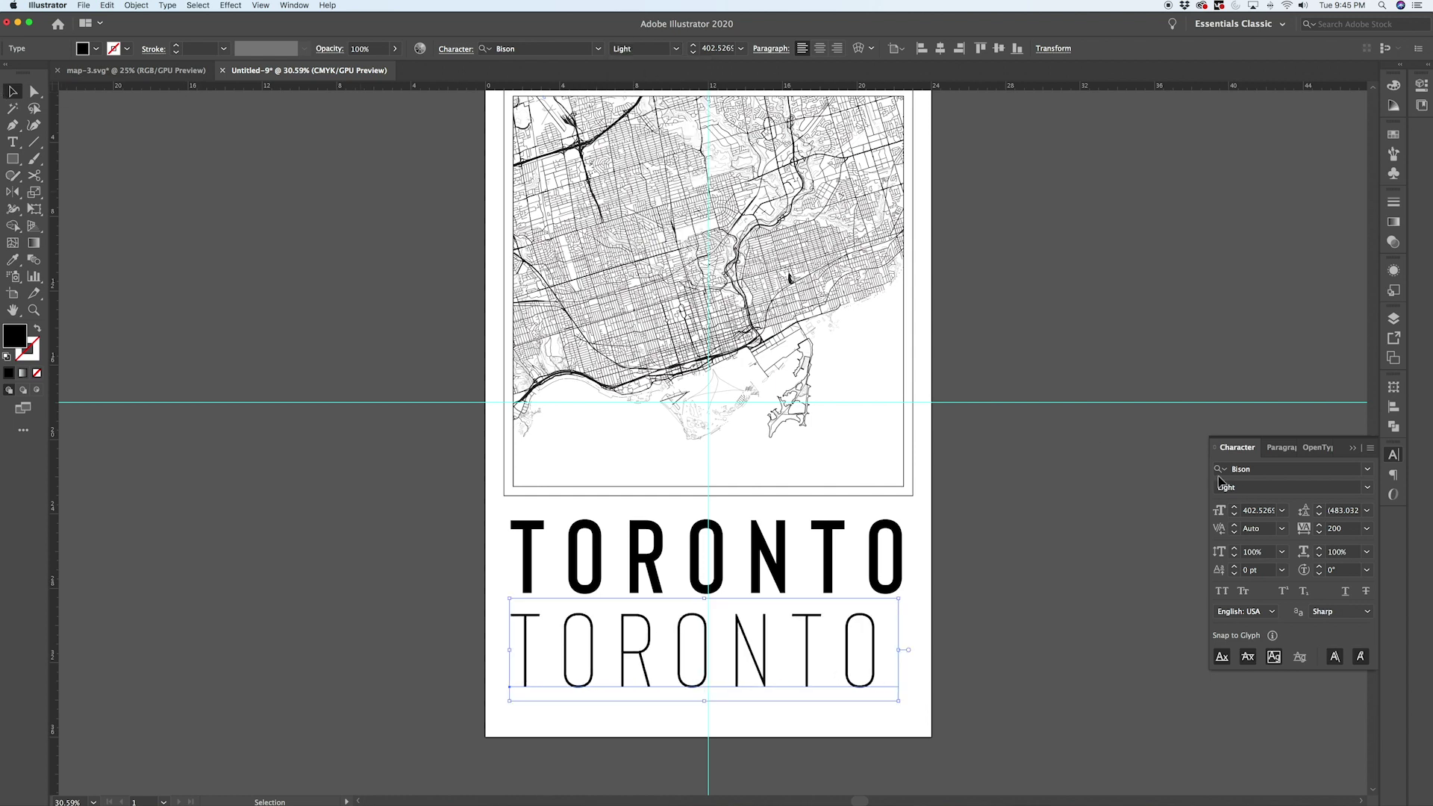
pyautogui.click(1282, 510)
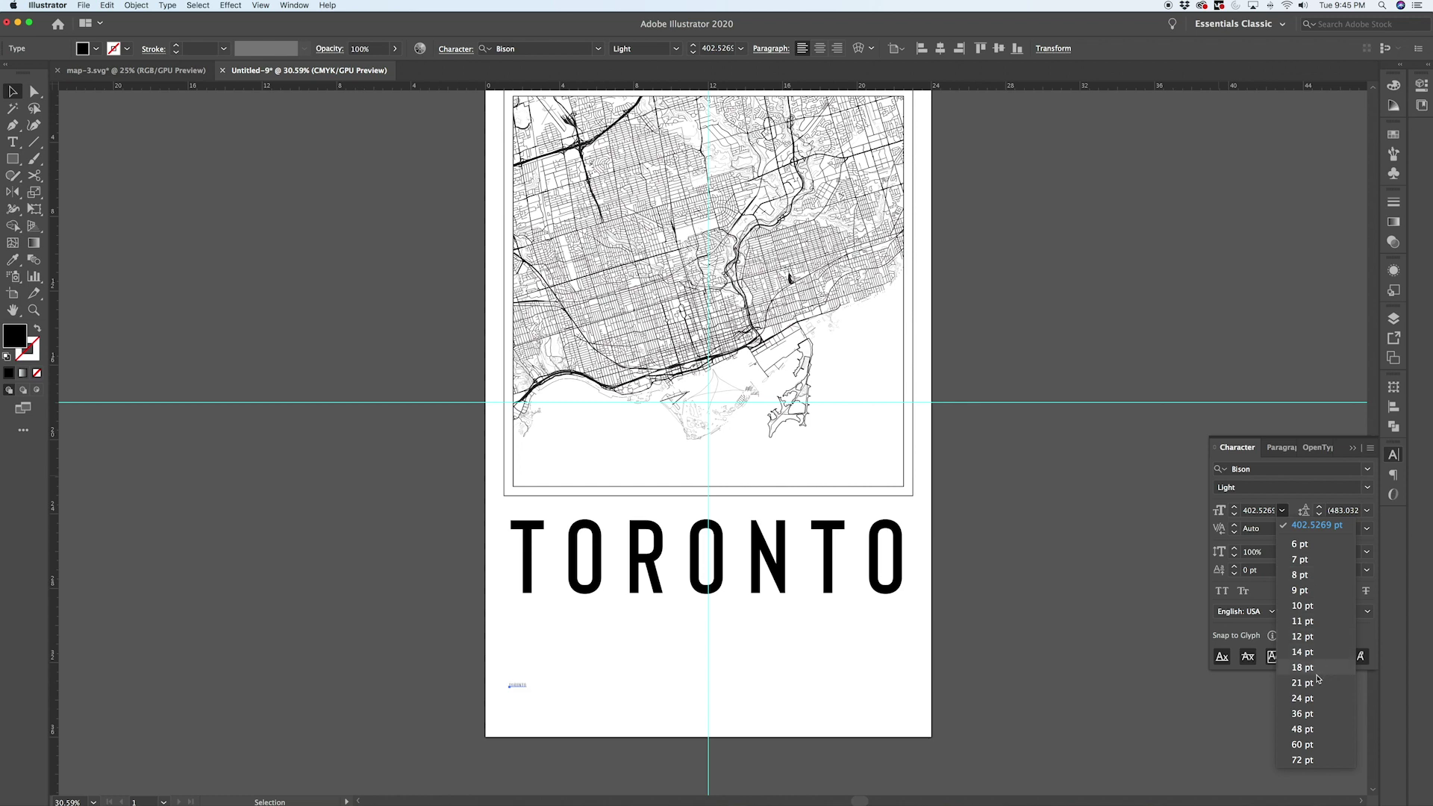
pyautogui.click(1302, 760)
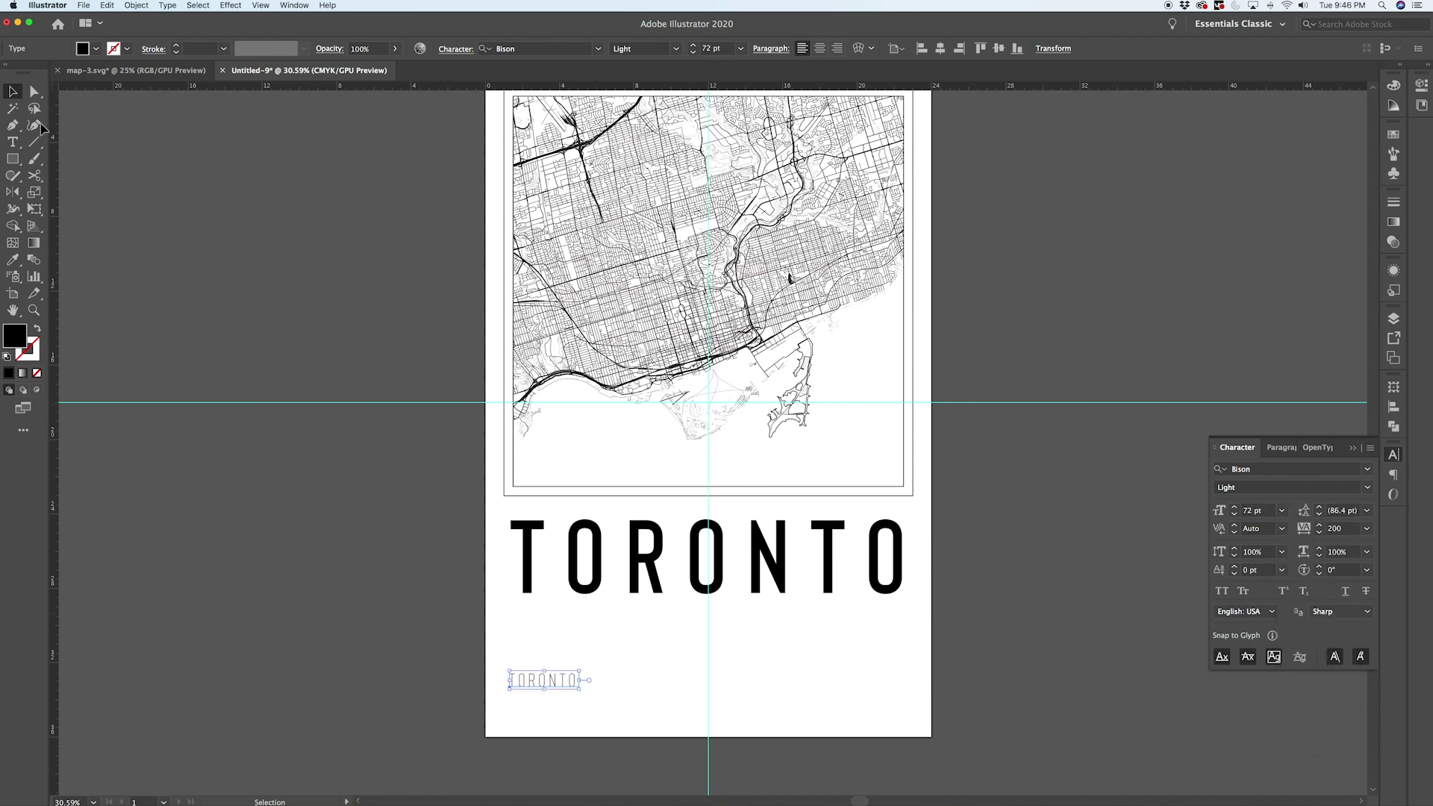
pyautogui.click(281, 454)
# Step: Search Google for 'toronto gps location' and copy 43° 39' 3.8520'' N, 79° 20' 49.2540'' W
pyautogui.click(441, 782)
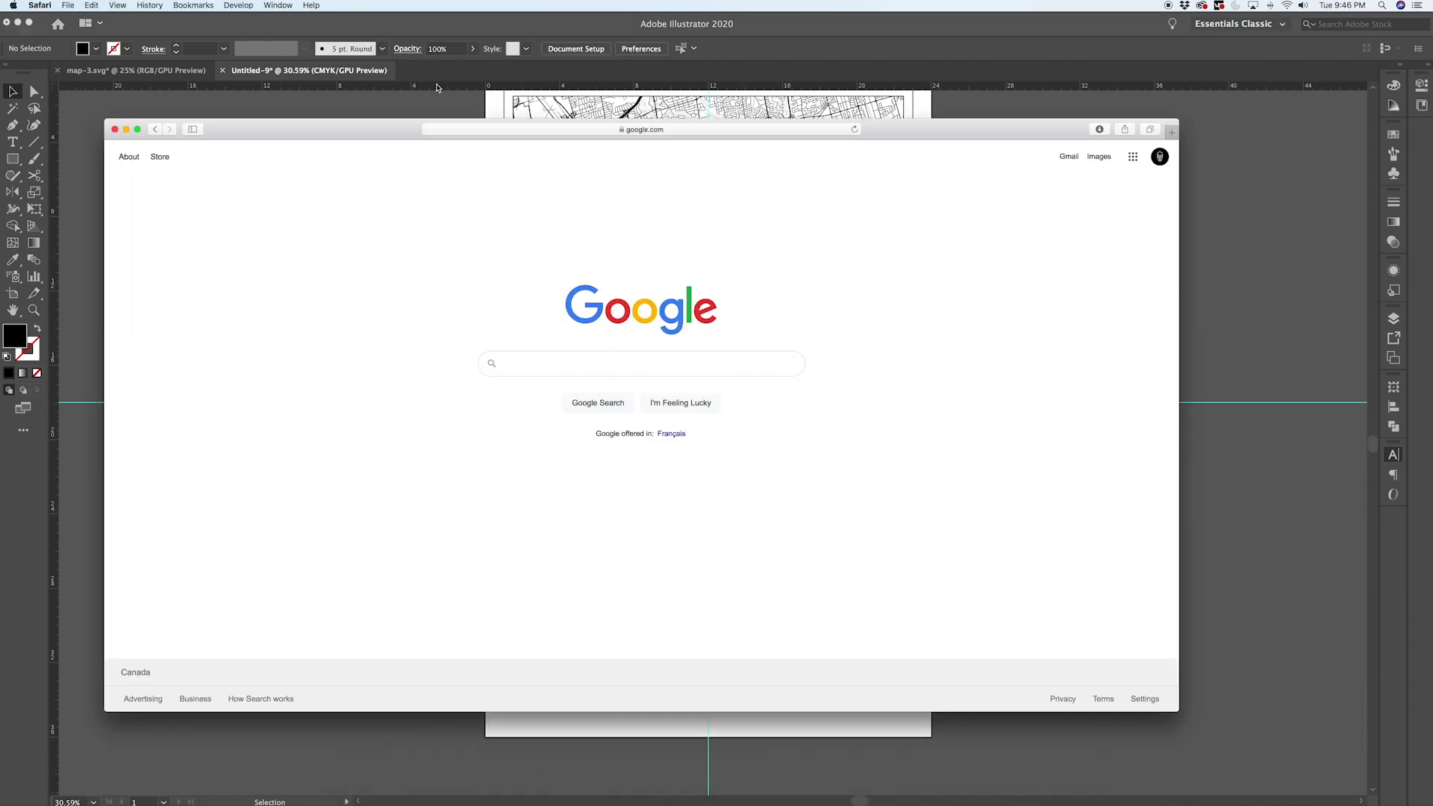
pyautogui.write('toron')
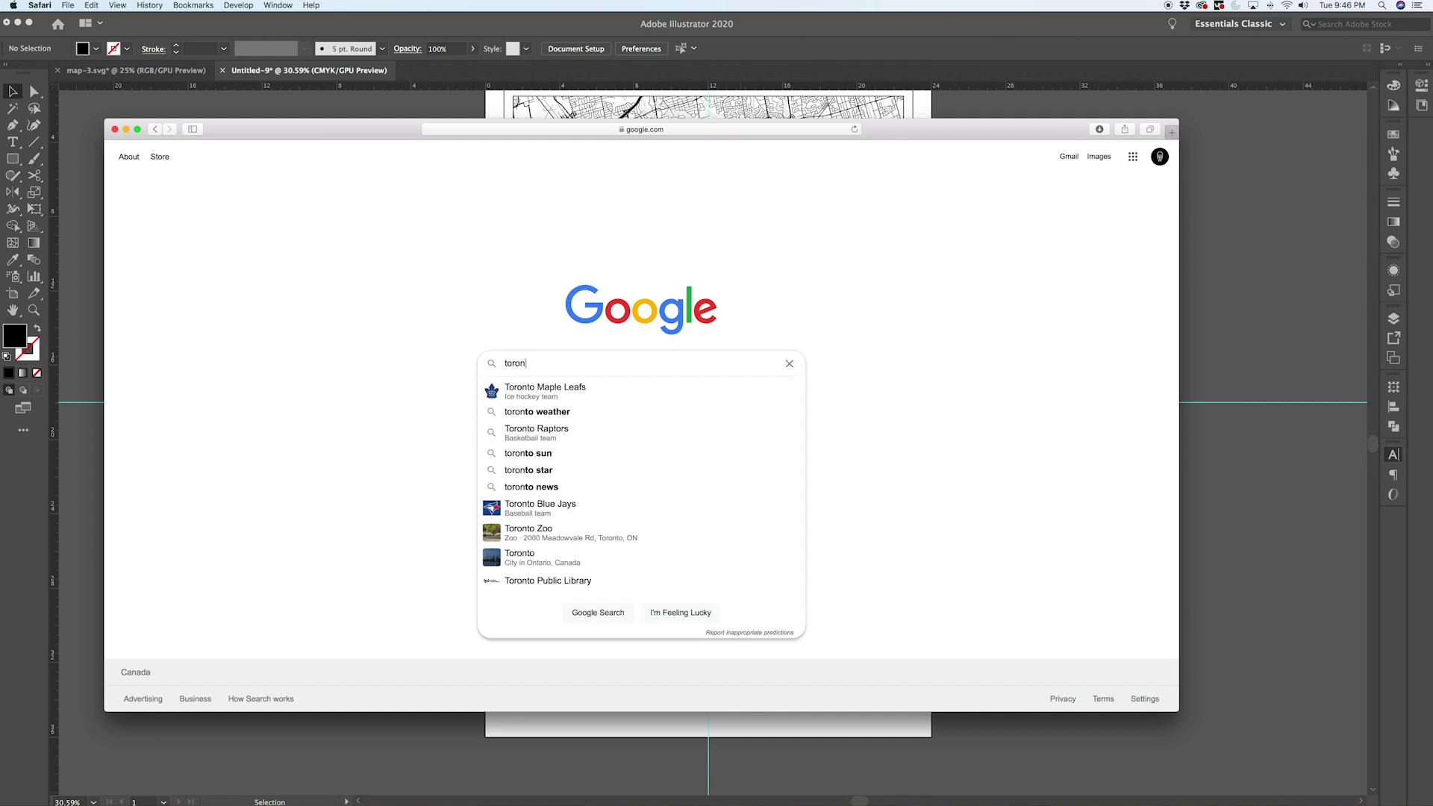
pyautogui.write('to gps location')
pyautogui.press('Return')
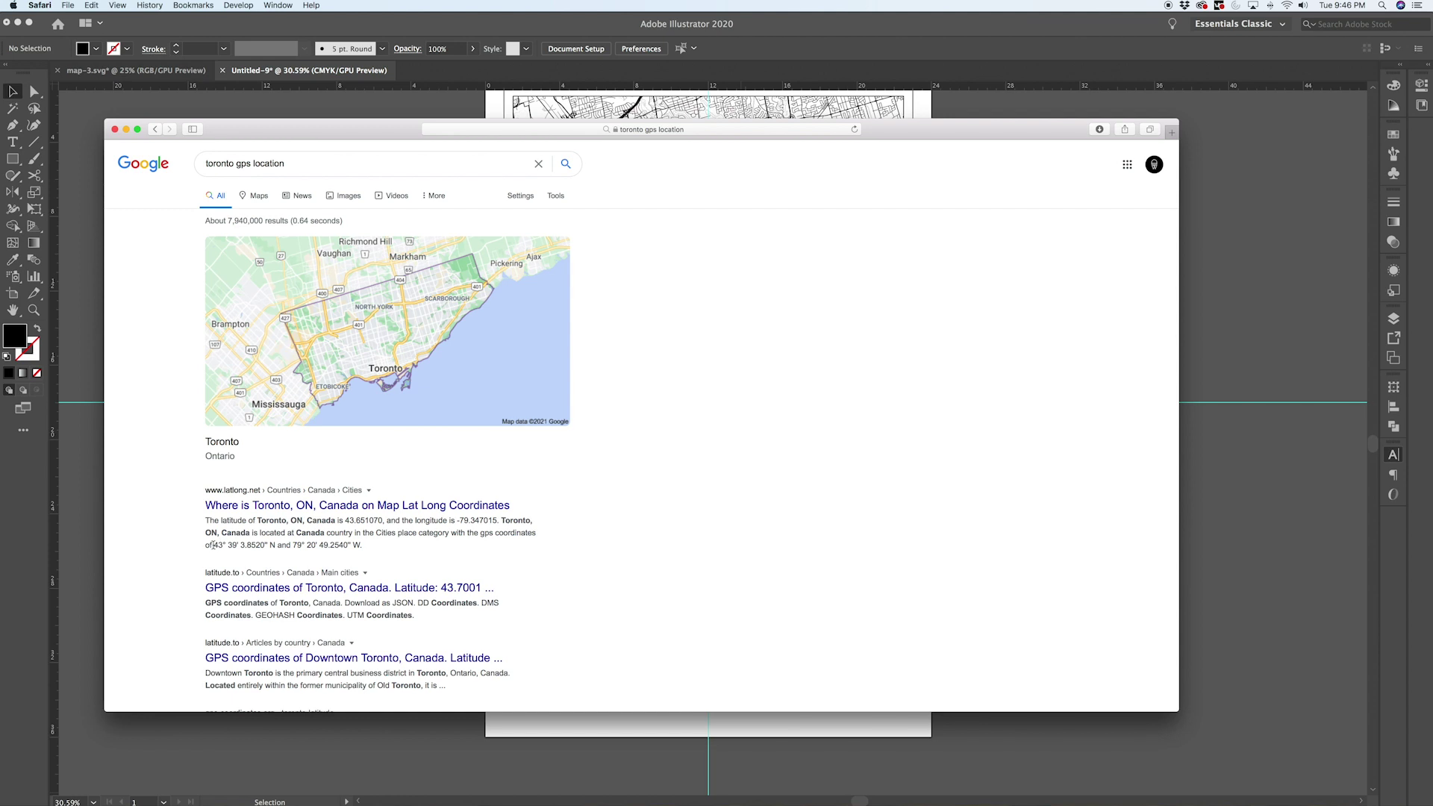
pyautogui.moveTo(214, 545); pyautogui.dragTo(353, 544)
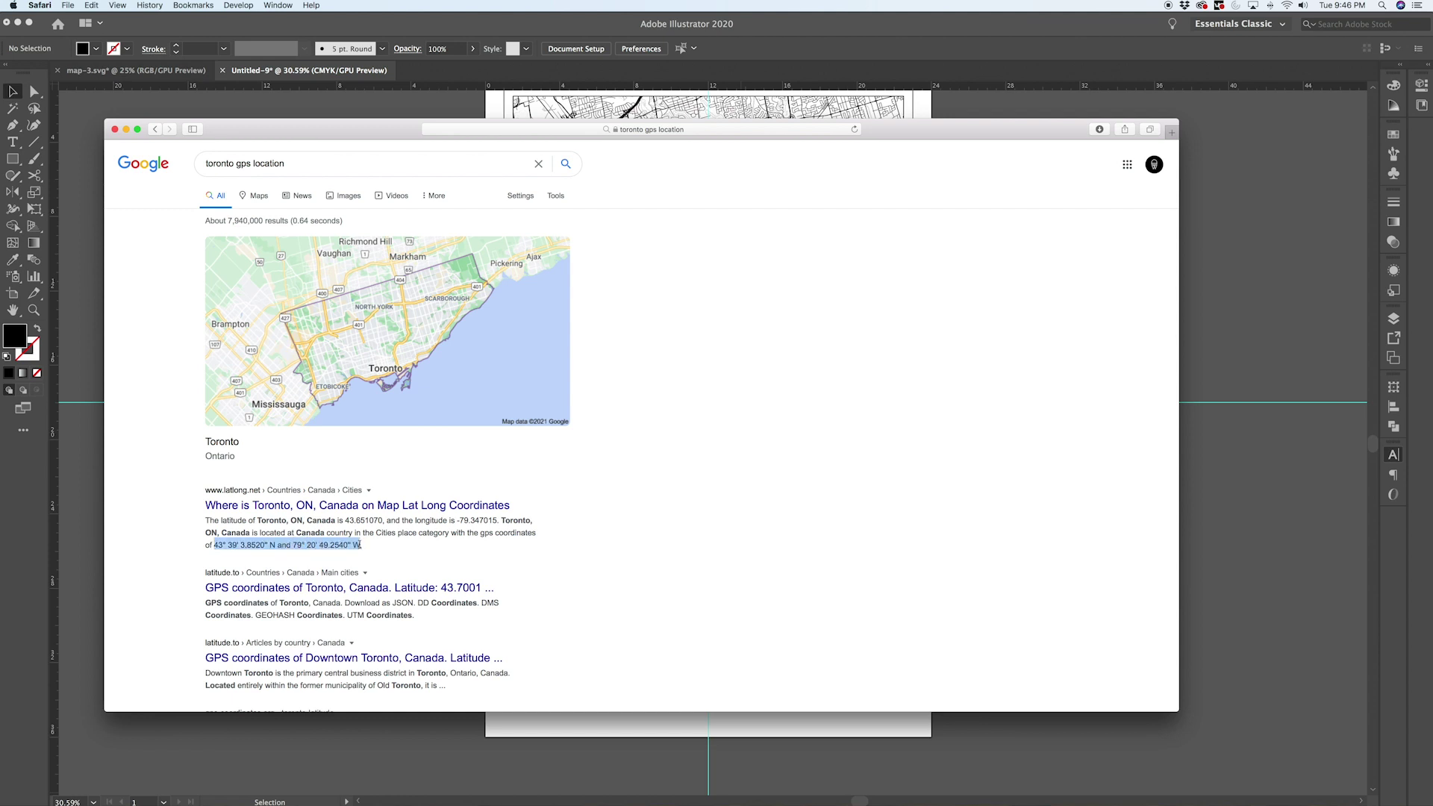
pyautogui.press('super+c')
# Step: Replace the small TORONTO word with the pasted coordinates line
pyautogui.press('super+Tab')
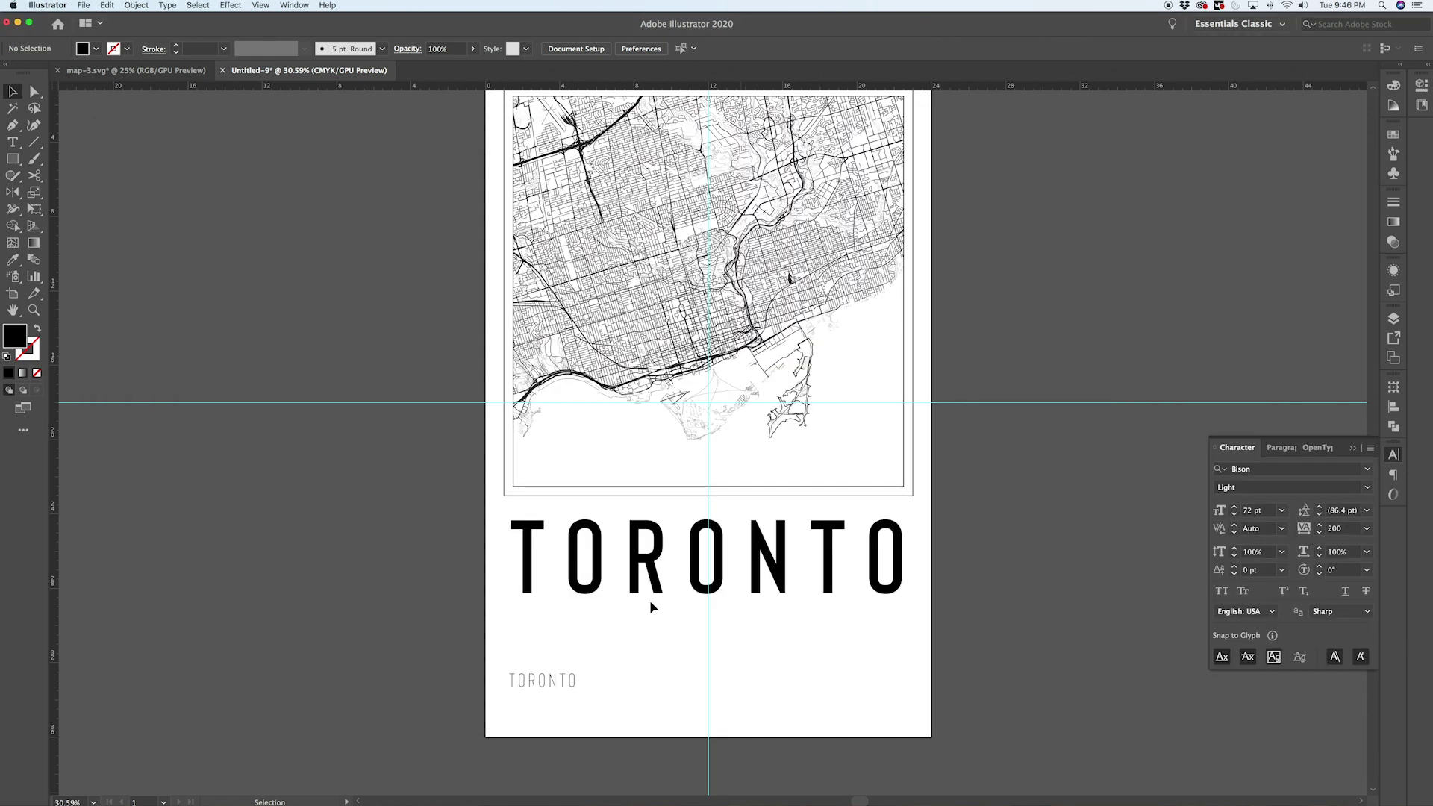
pyautogui.doubleClick(560, 682)
pyautogui.doubleClick(560, 681)
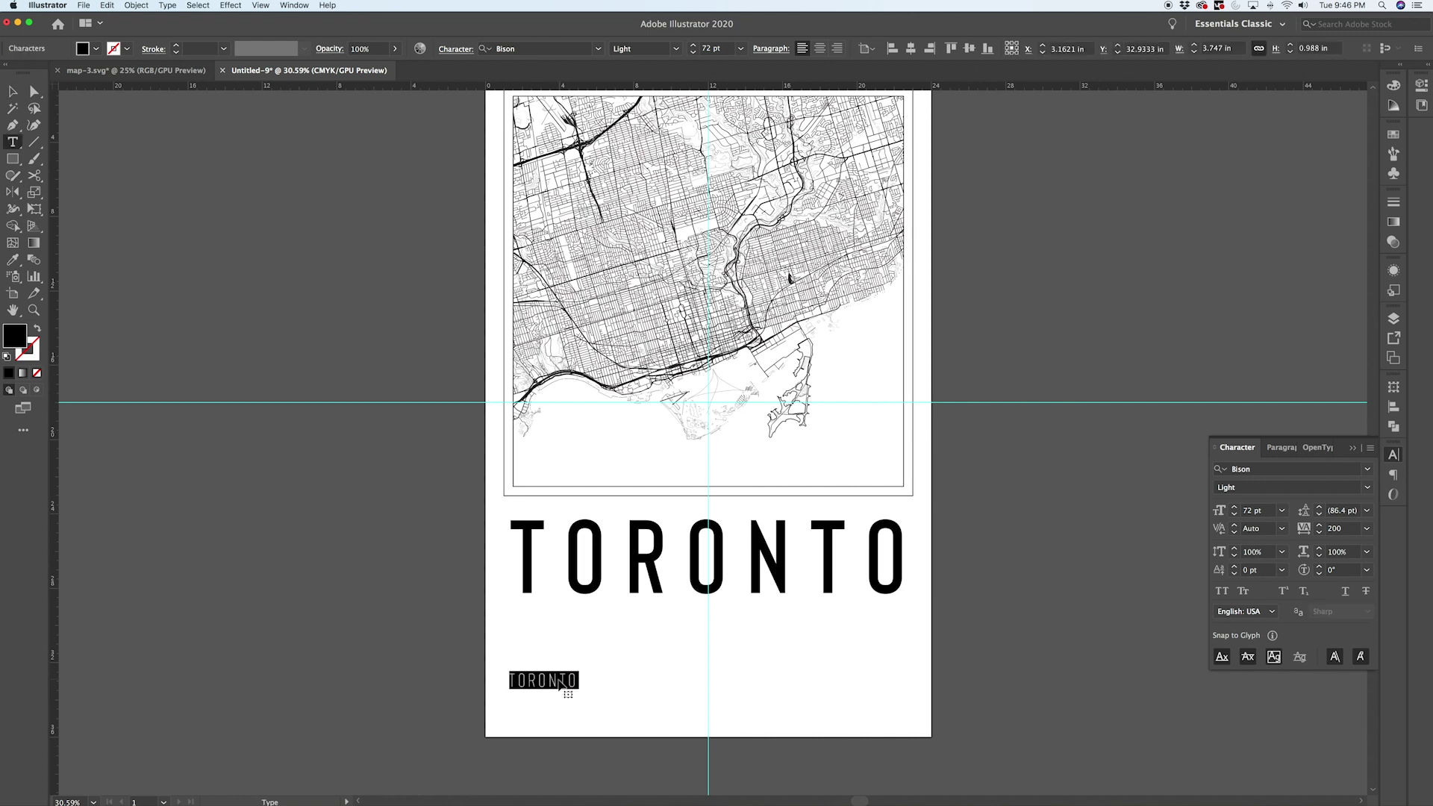
pyautogui.press('super+v')
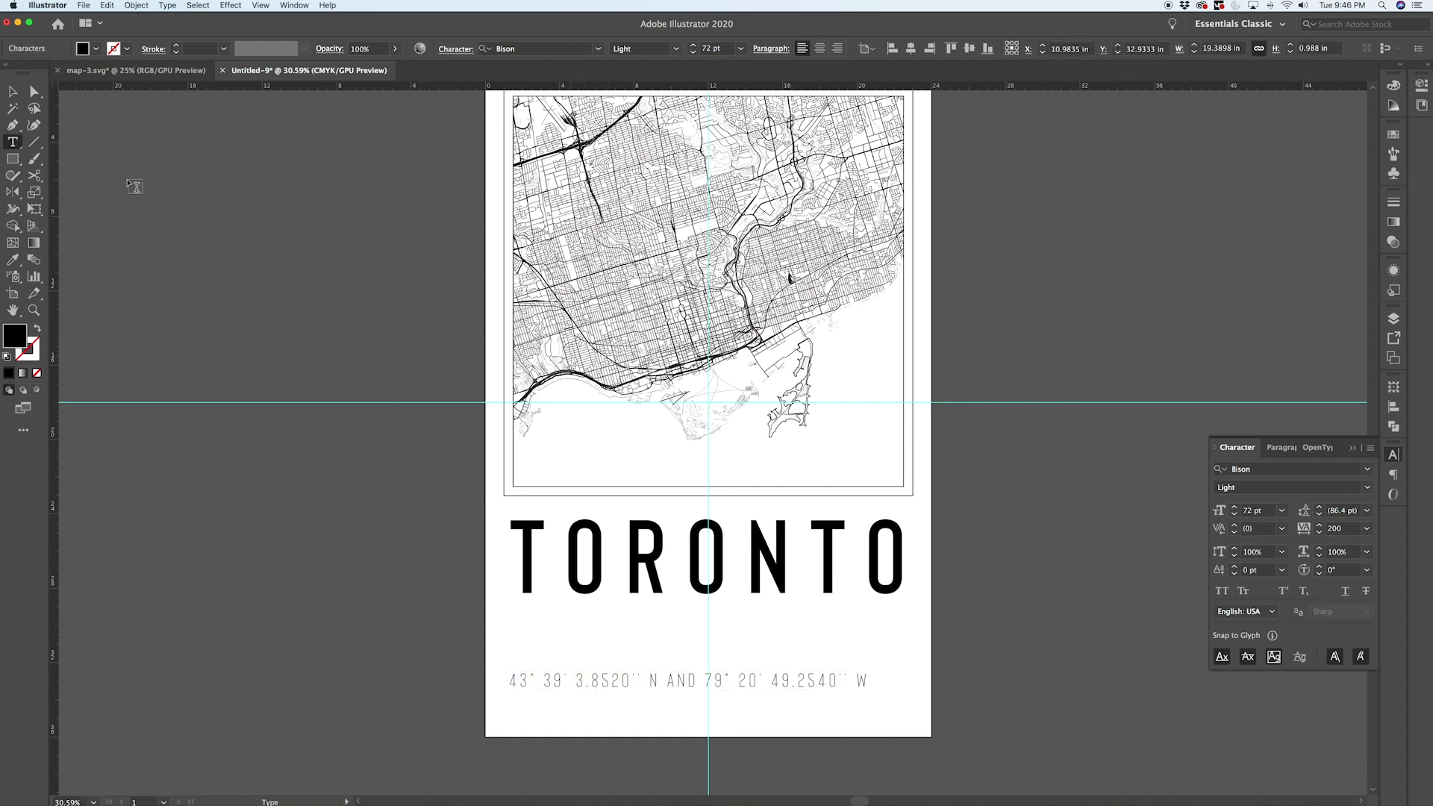
pyautogui.press('Escape')
# Step: Place the coordinates line right under the TORONTO title and hide the guides
pyautogui.moveTo(655, 685); pyautogui.dragTo(676, 628)
pyautogui.click(1005, 632)
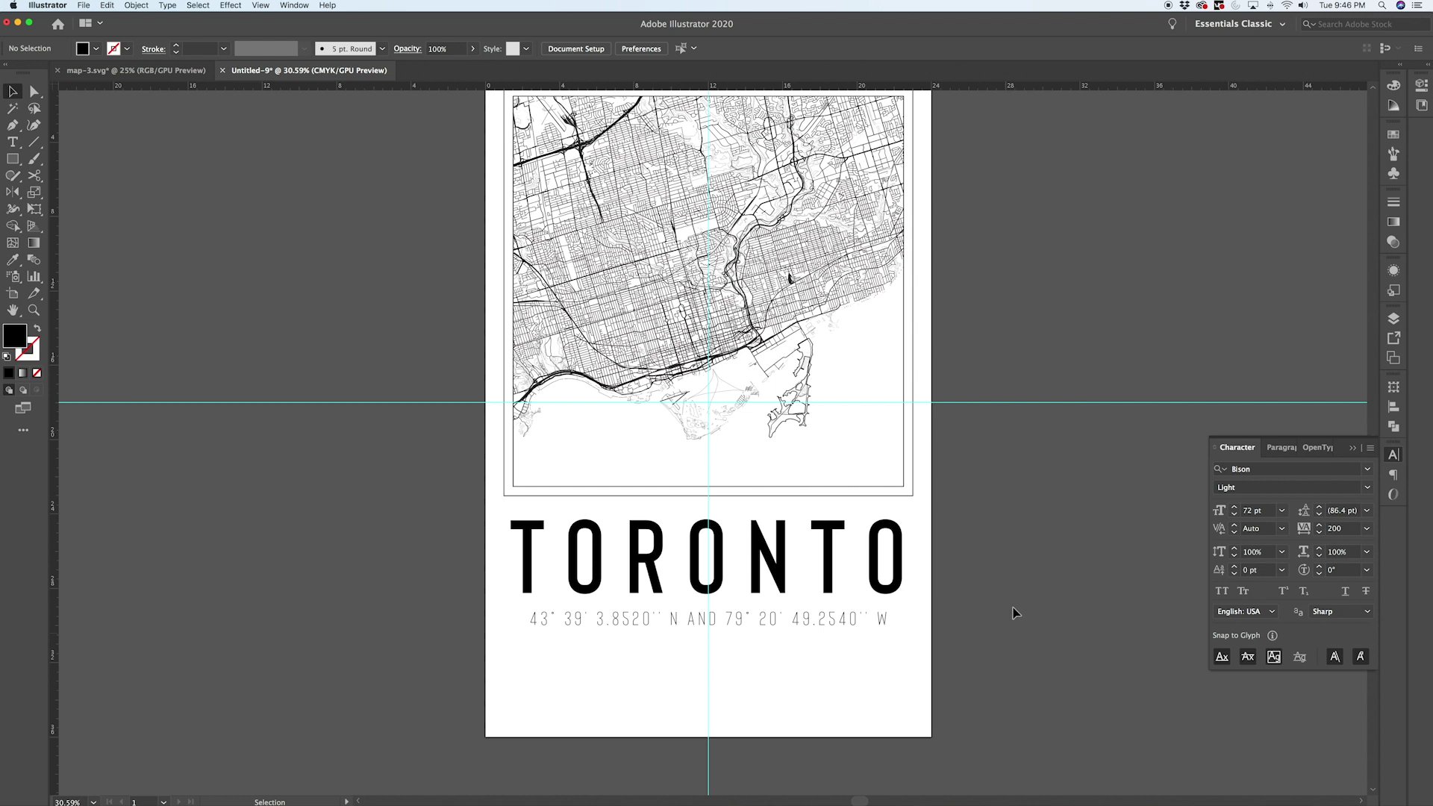
pyautogui.scroll(-1, 1012, 607)
pyautogui.press('super+semicolon')
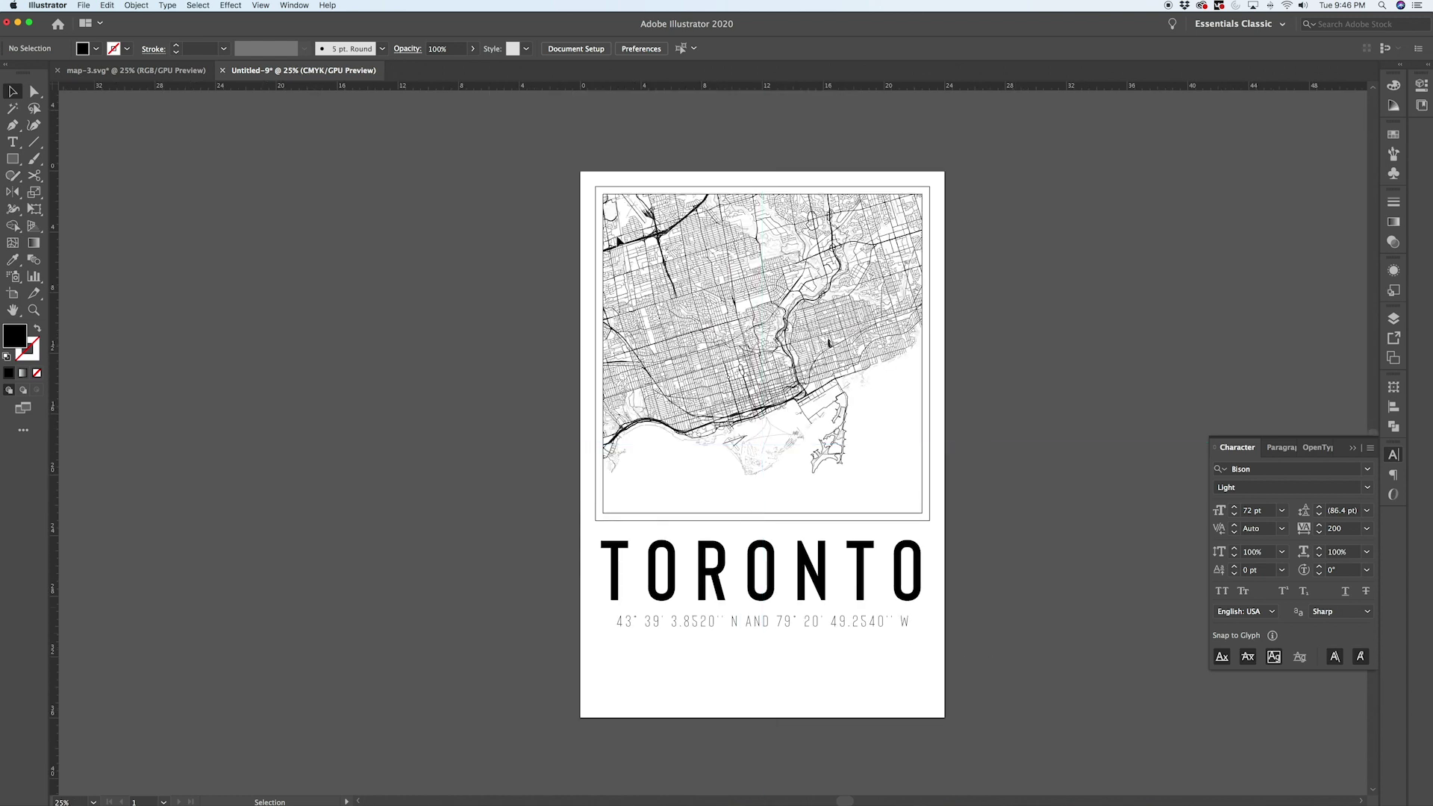
# Step: Select the map, title and coordinates together and drag them lower on the artboard
pyautogui.press('super+minus')
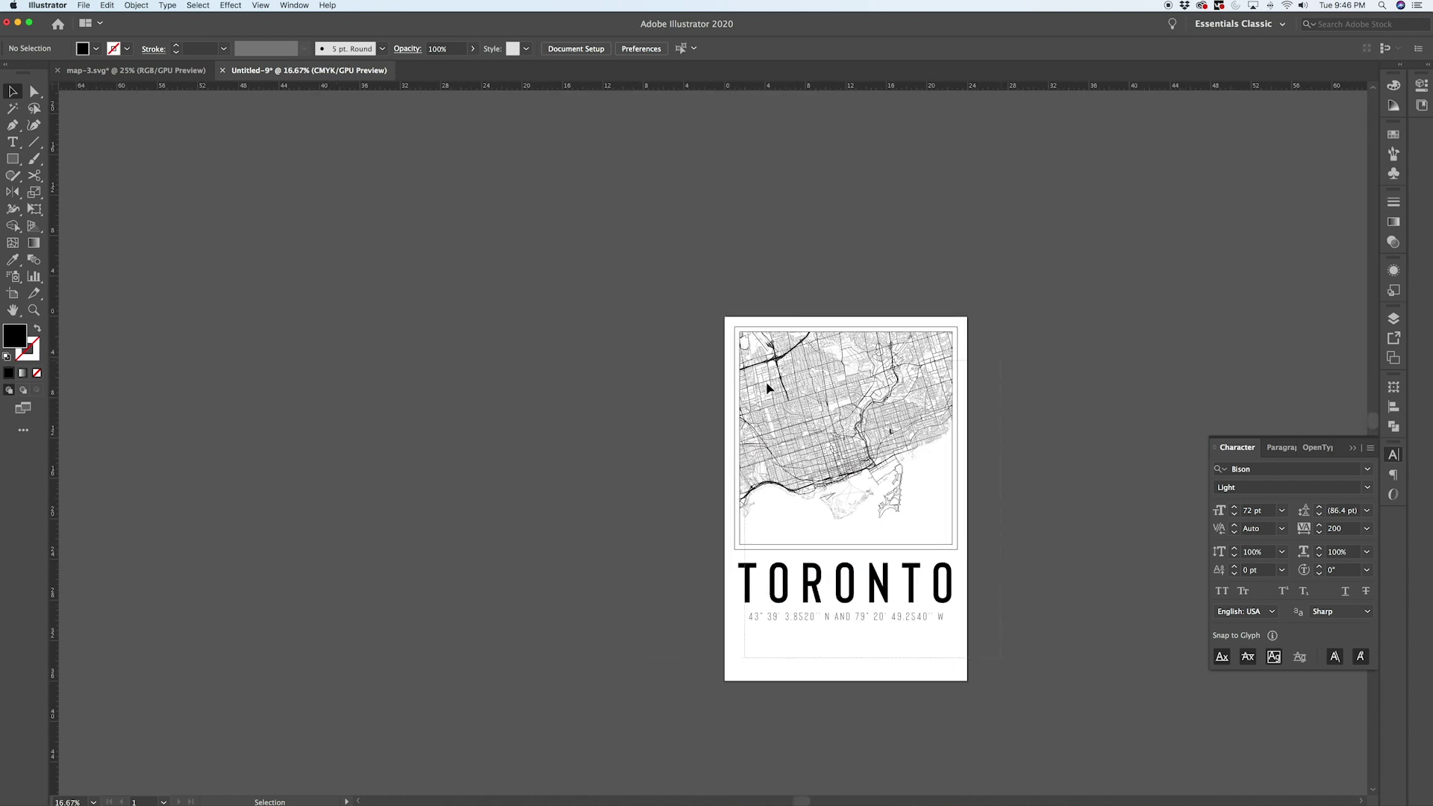
pyautogui.press('super+a')
pyautogui.moveTo(777, 342); pyautogui.dragTo(542, 398)
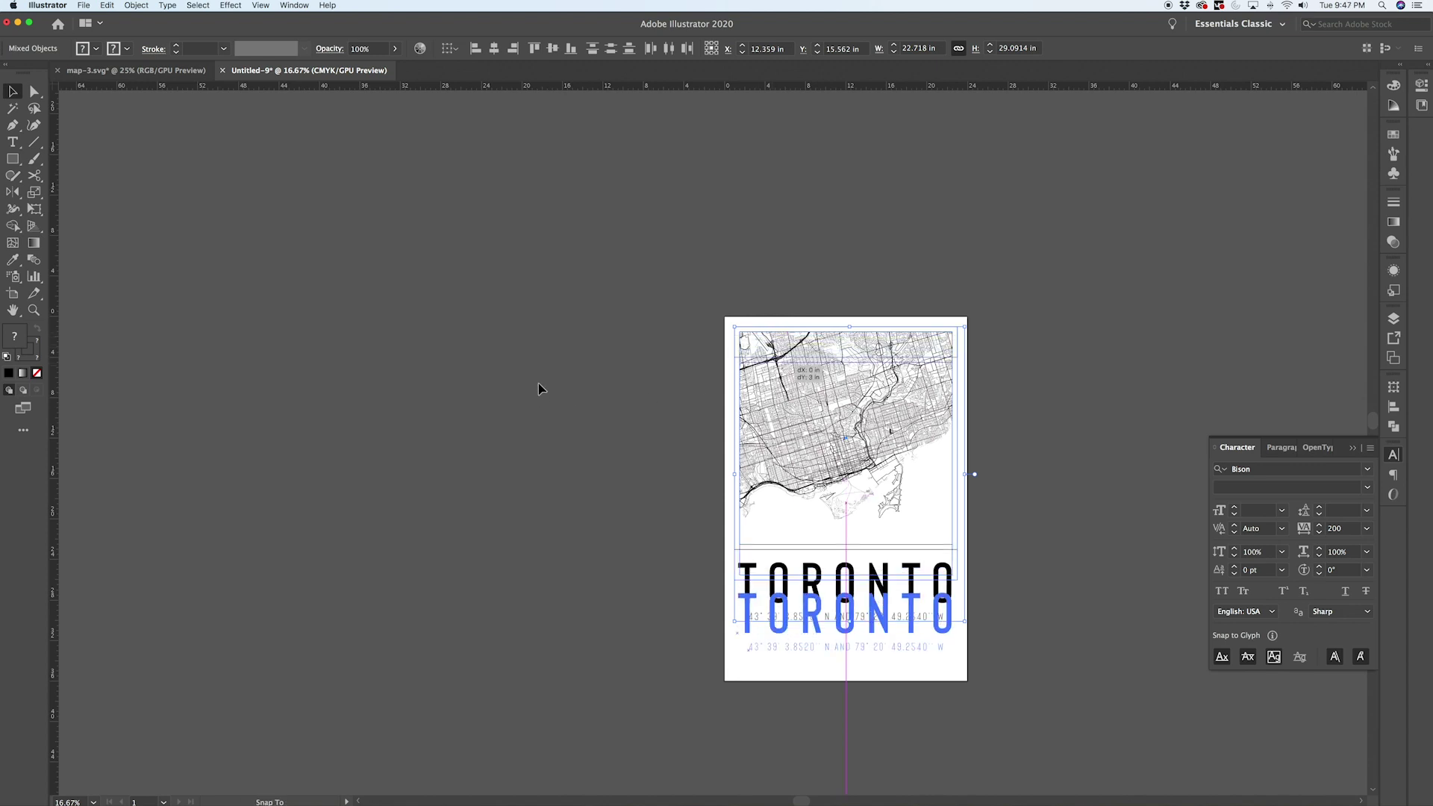
pyautogui.moveTo(539, 385); pyautogui.dragTo(539, 385)
pyautogui.click(1028, 401)
pyautogui.press('super+equal')
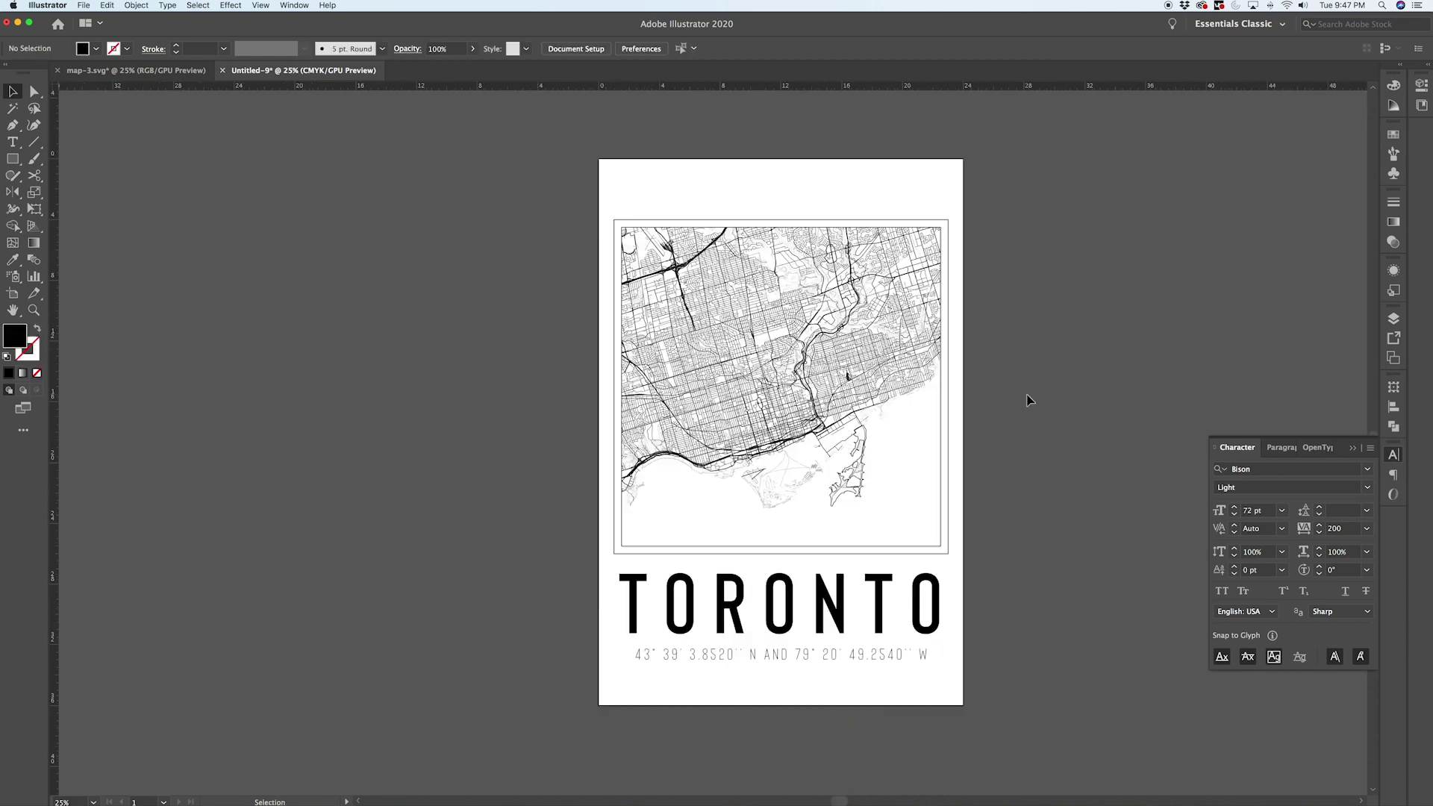